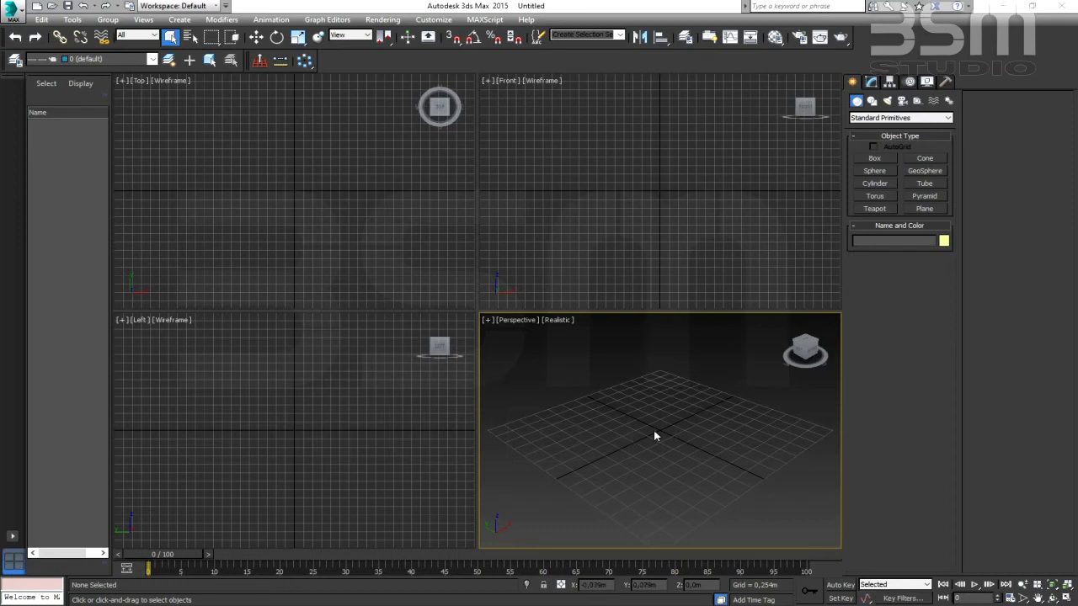
- Create a plane about 3.24 m long and 3.14 m wide around the grid centre in the perspective view
middle_click_drag(653, 427, 655, 414)
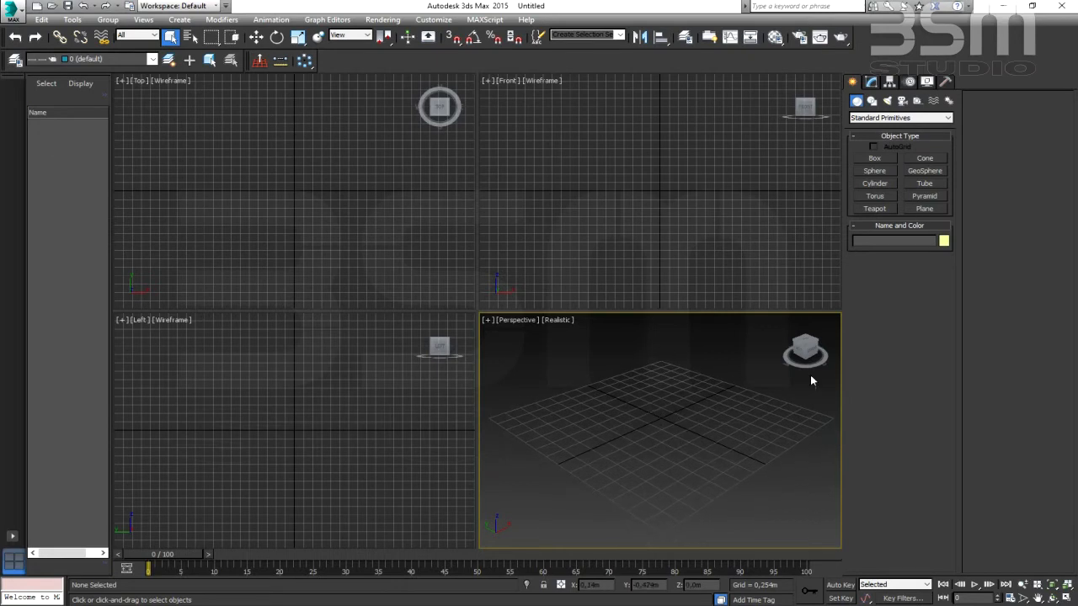
left_click(926, 209)
left_click_drag(503, 428, 819, 425)
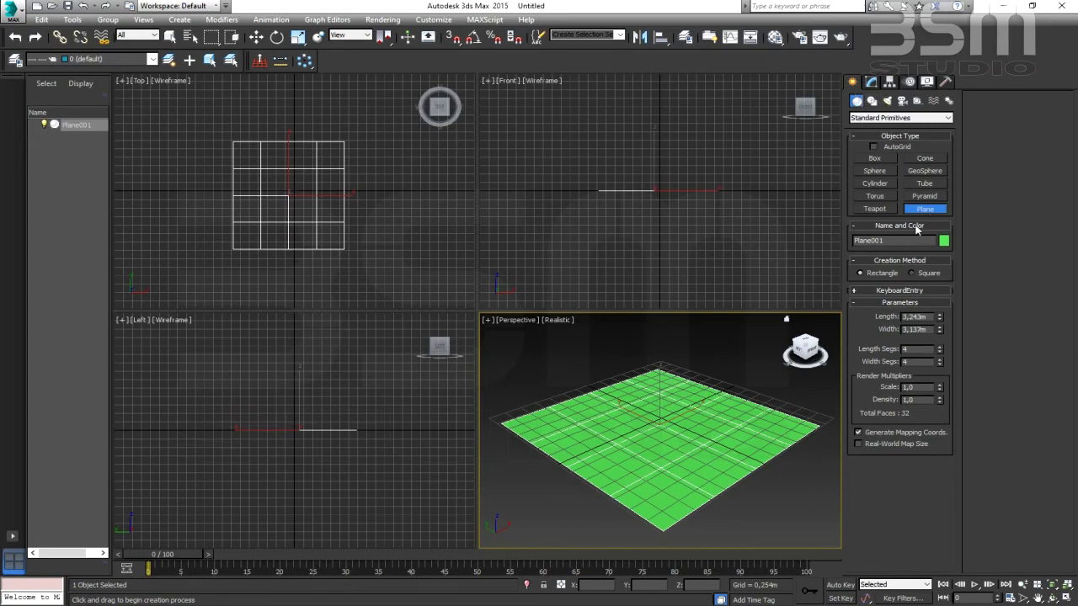
- Reduce the plane's length and width segments to 1 each
left_click(256, 36)
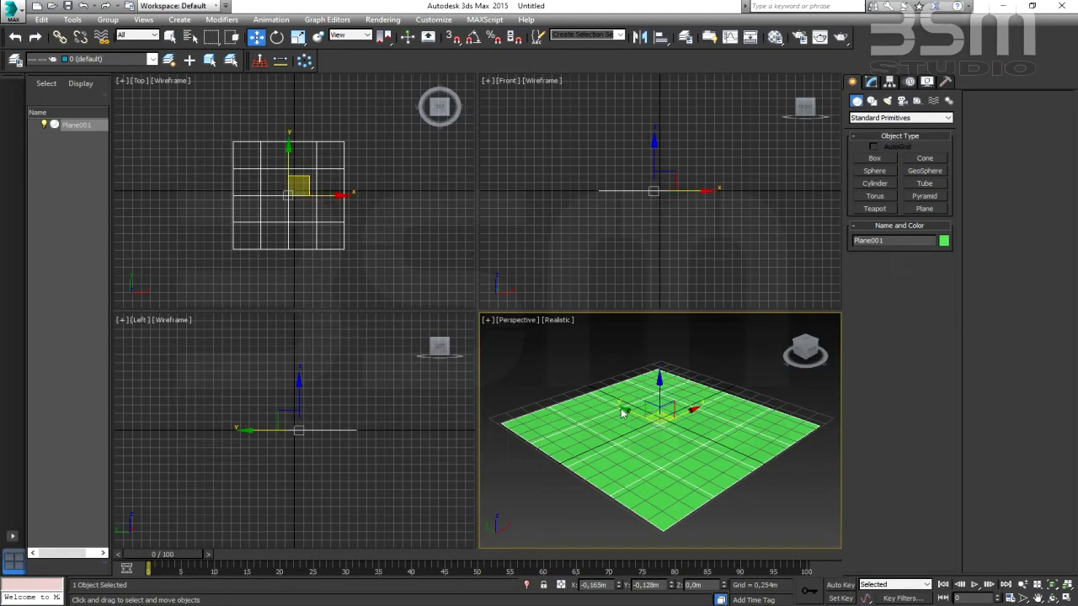
left_click(870, 82)
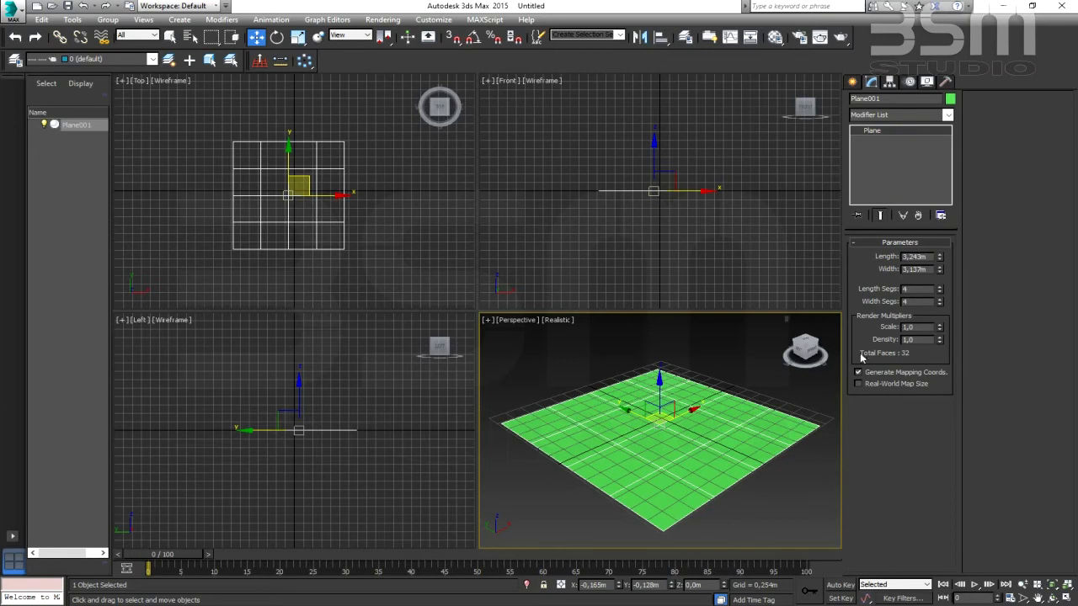
left_click_drag(940, 291, 941, 354)
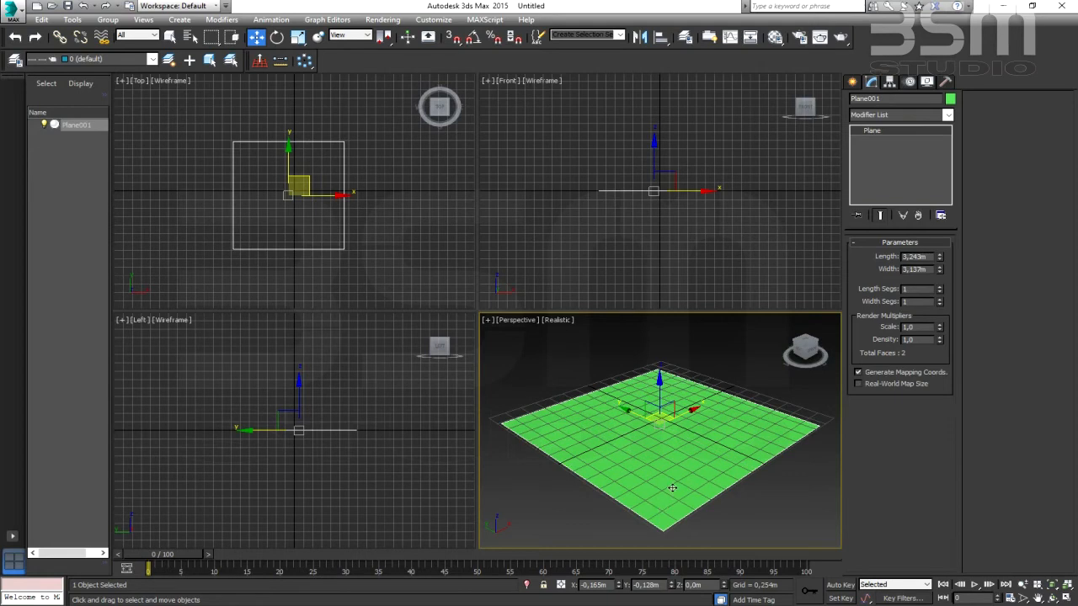
- Set the plane's length and width to 3 m each
left_click_drag(928, 256, 849, 253)
type("3")
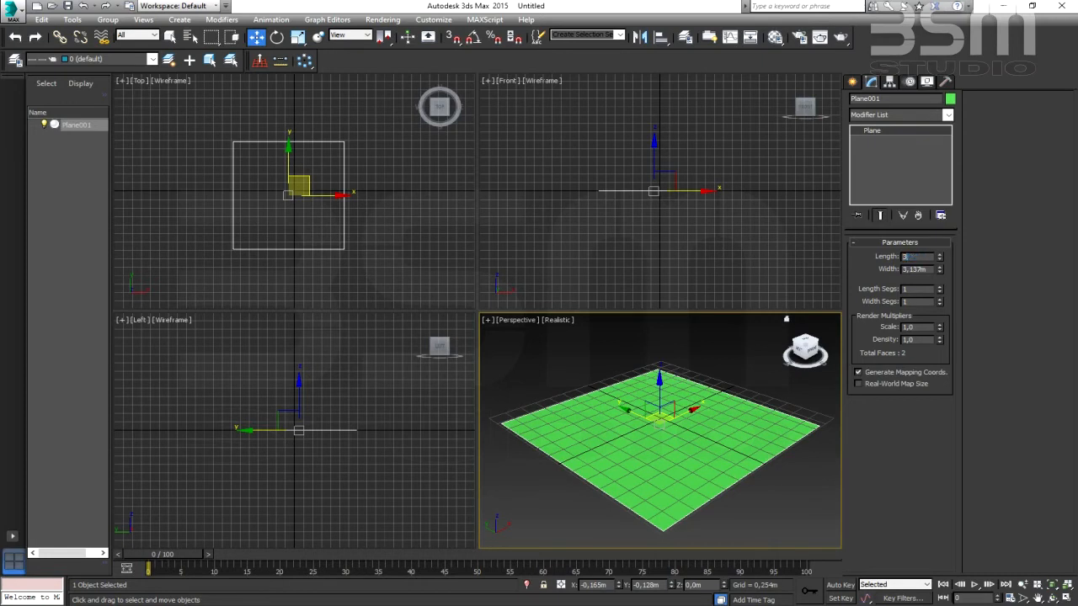
key("Return")
left_click_drag(930, 269, 817, 287)
type("3")
key("Return")
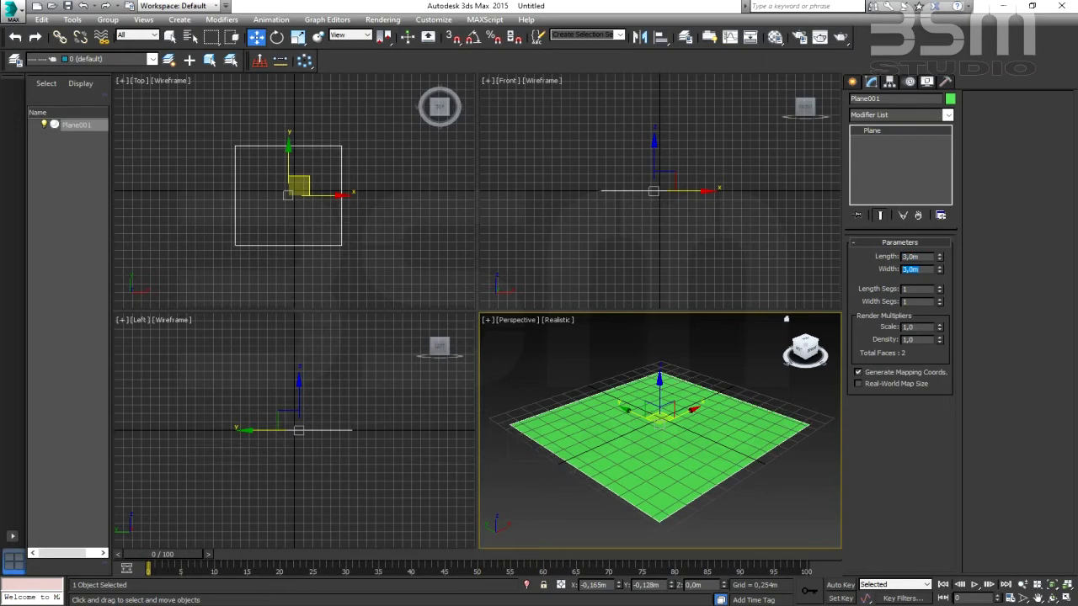
- Centre the plane on the world origin by setting its X and Y positions to 0
middle_click_drag(629, 441, 624, 430)
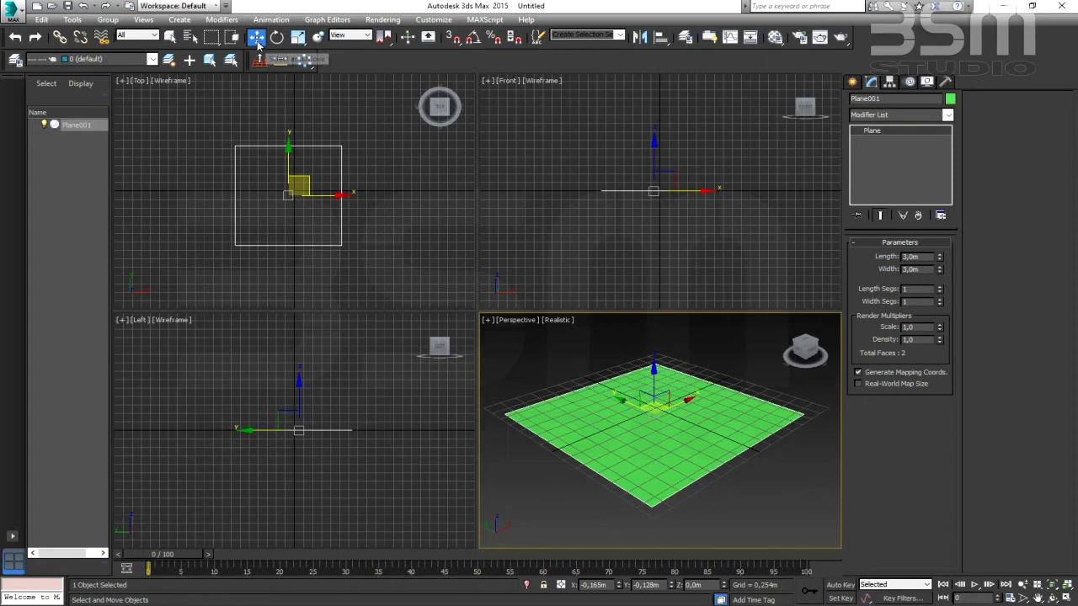
left_click(593, 584)
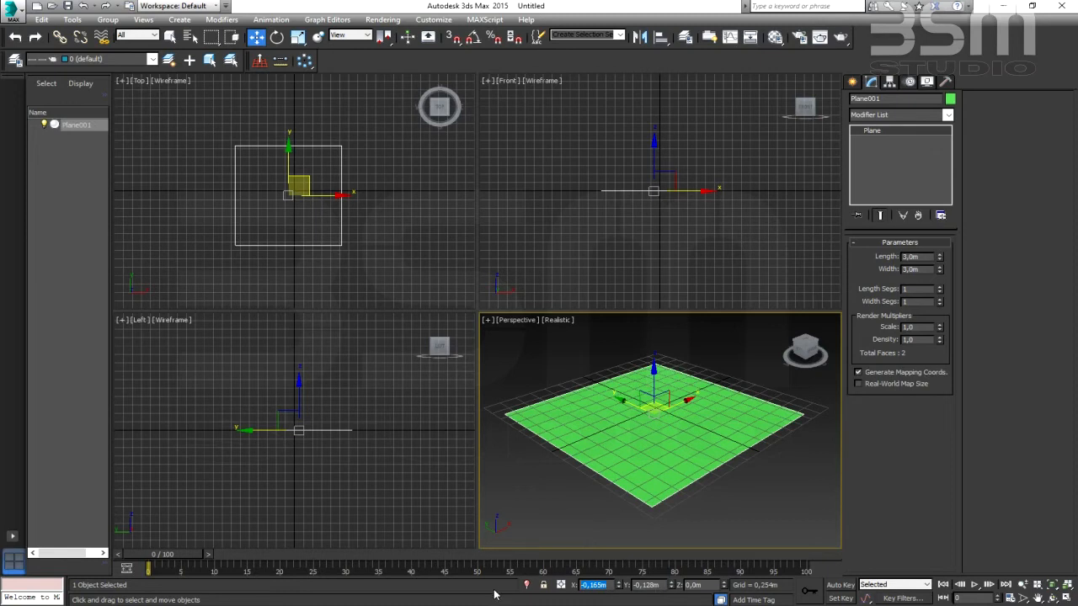
type("0")
key("Return")
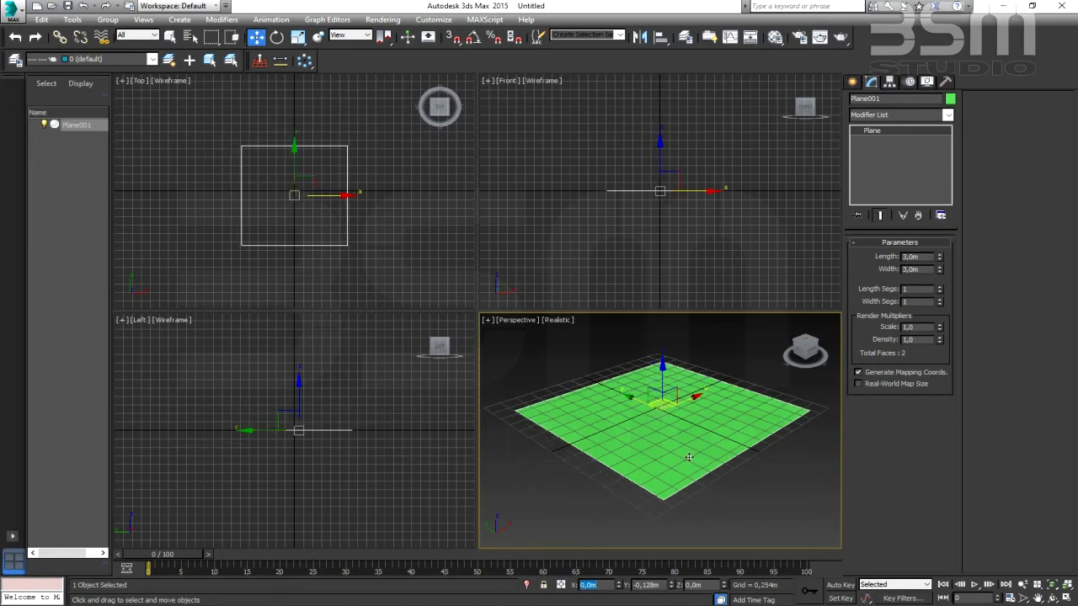
key("Tab")
type("0")
key("Return")
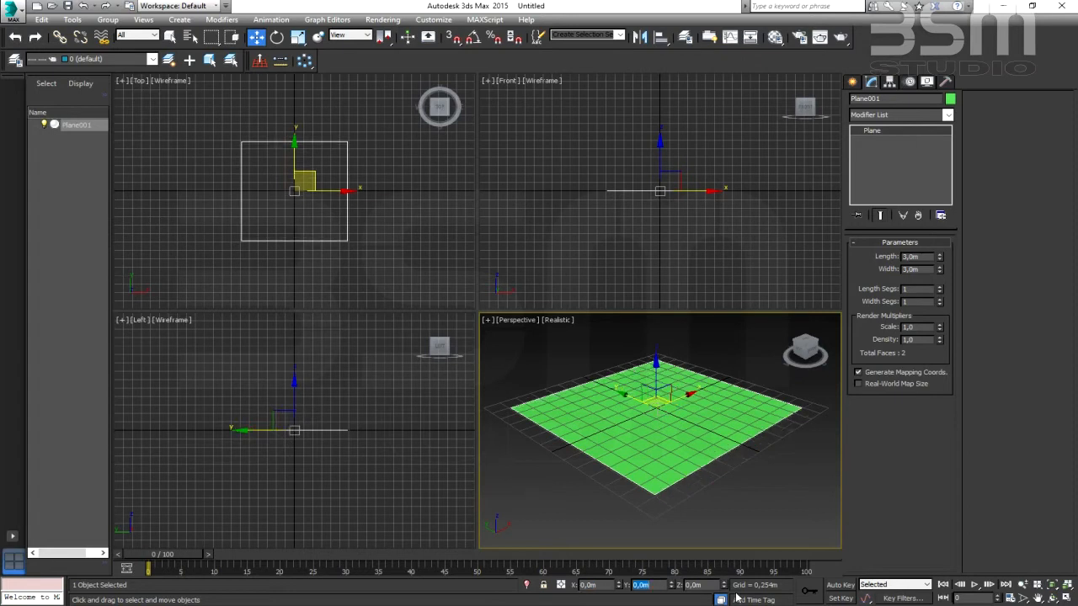
- Maximize the perspective viewport so that the plane fills the working area
mouse_move(650, 419)
middle_mouse_down()
mouse_move(665, 411)
mouse_move(647, 413)
middle_mouse_up()
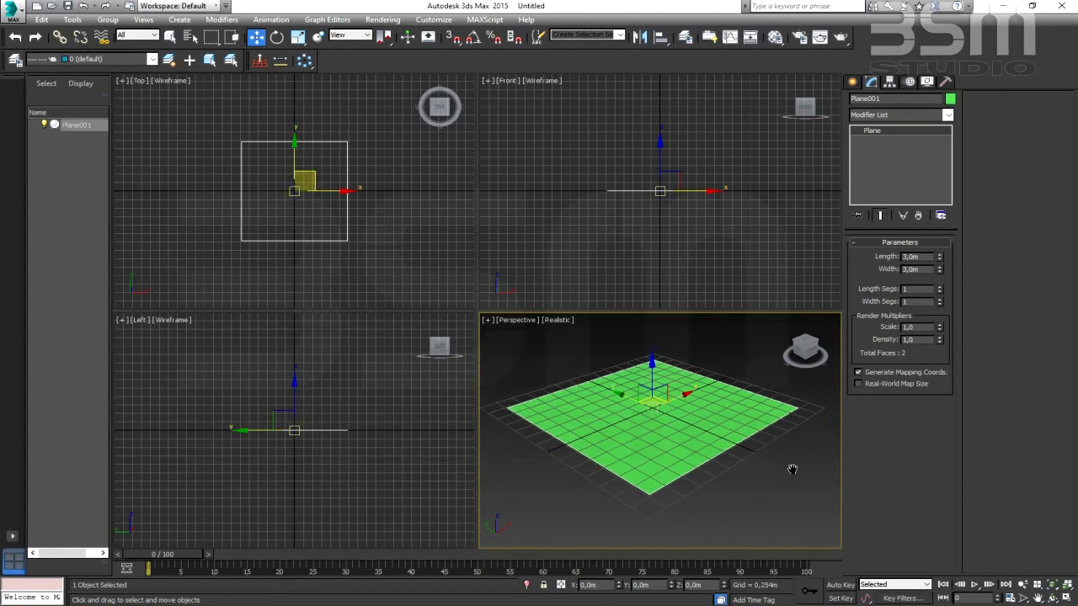
left_click(1067, 599)
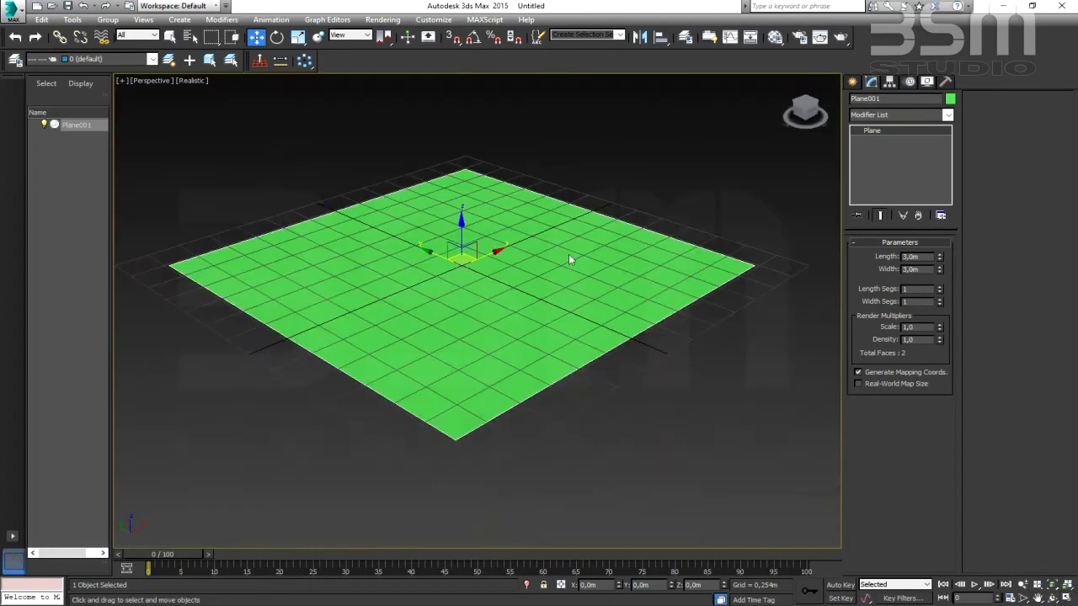
middle_click_drag(523, 373, 539, 383)
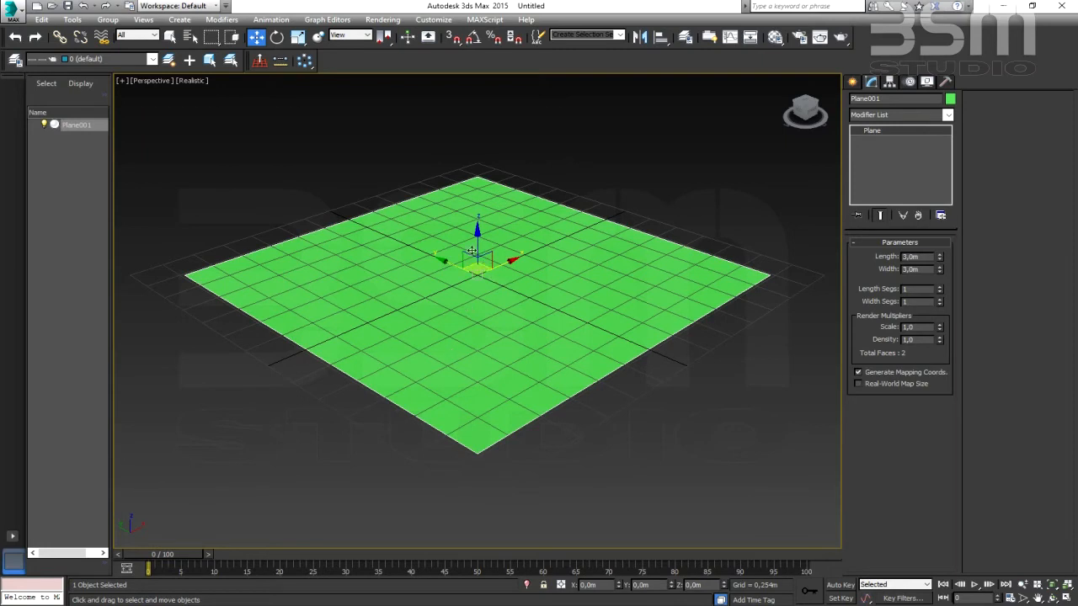
middle_click_drag(508, 280, 510, 286)
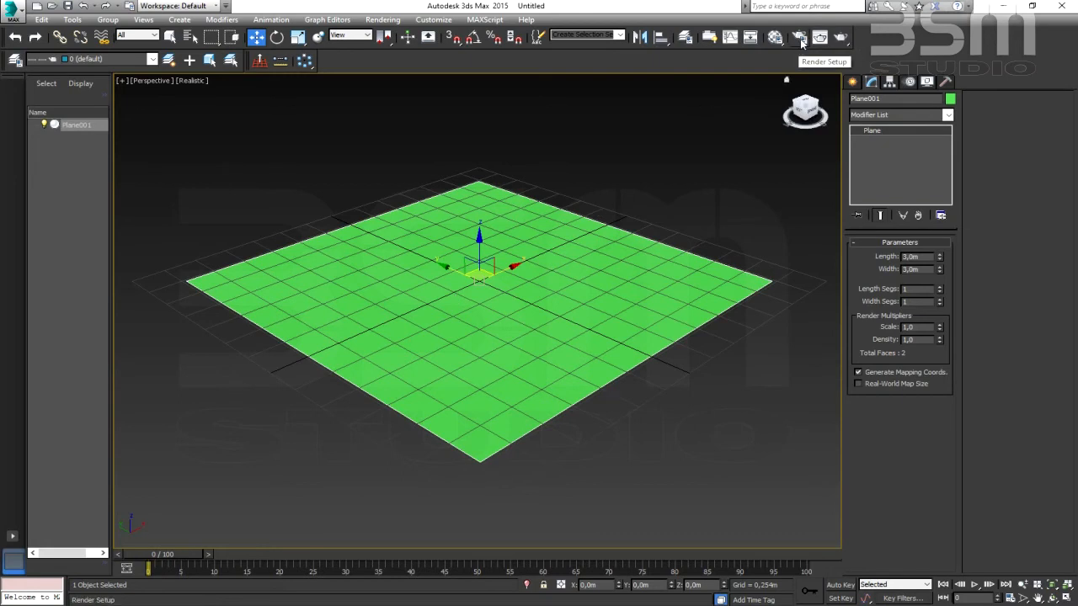
- Assign V-Ray Adv 3.00.08 as the production renderer in the render setup
left_click(799, 39)
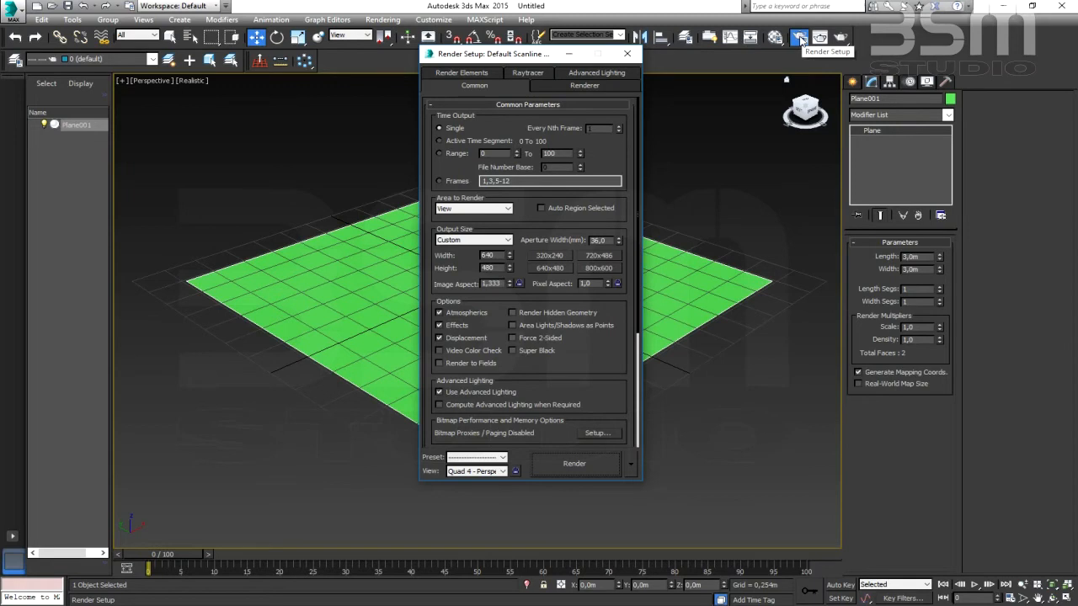
left_click(580, 87)
left_click(469, 87)
left_click(461, 73)
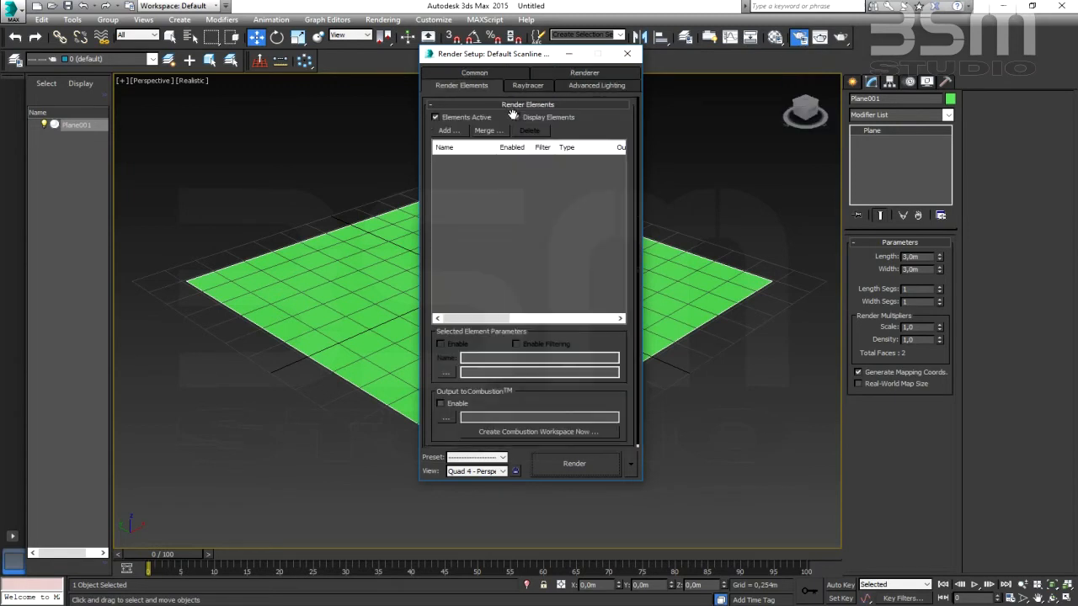
left_click(529, 85)
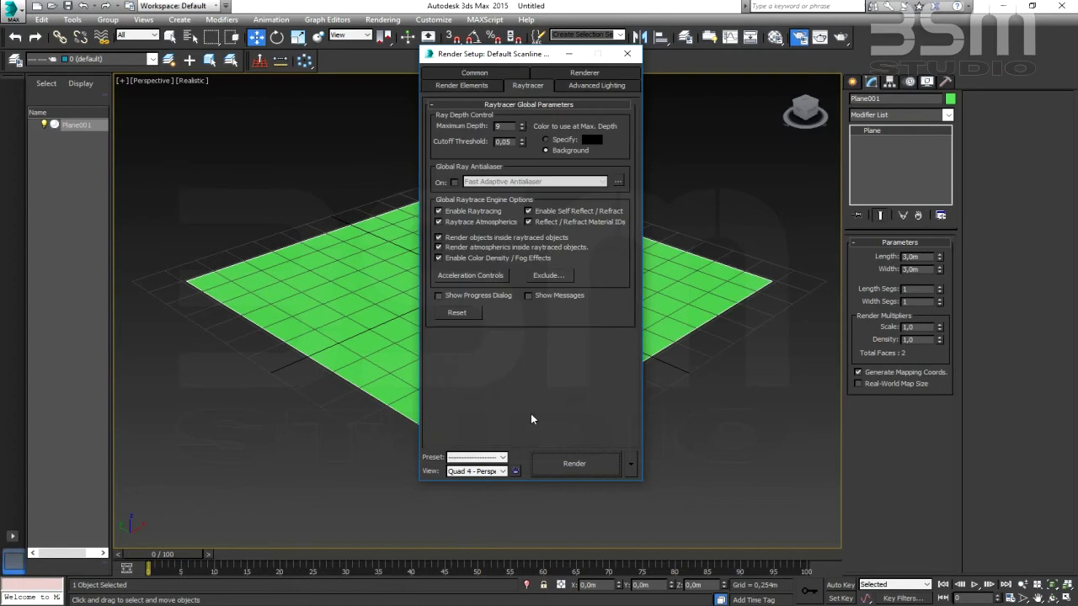
left_click(463, 75)
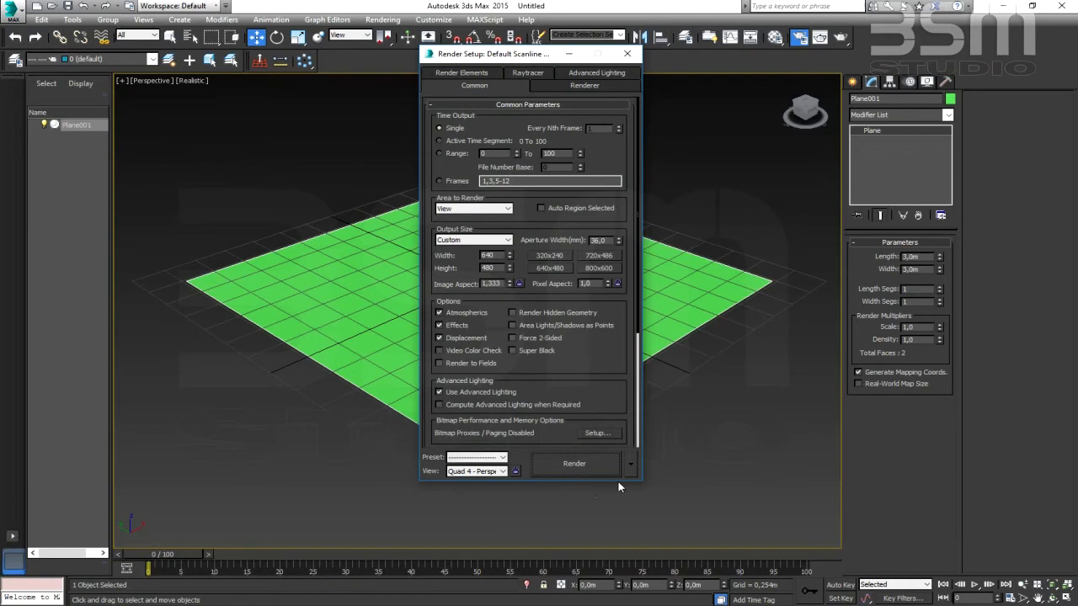
left_click_drag(609, 404, 609, 101)
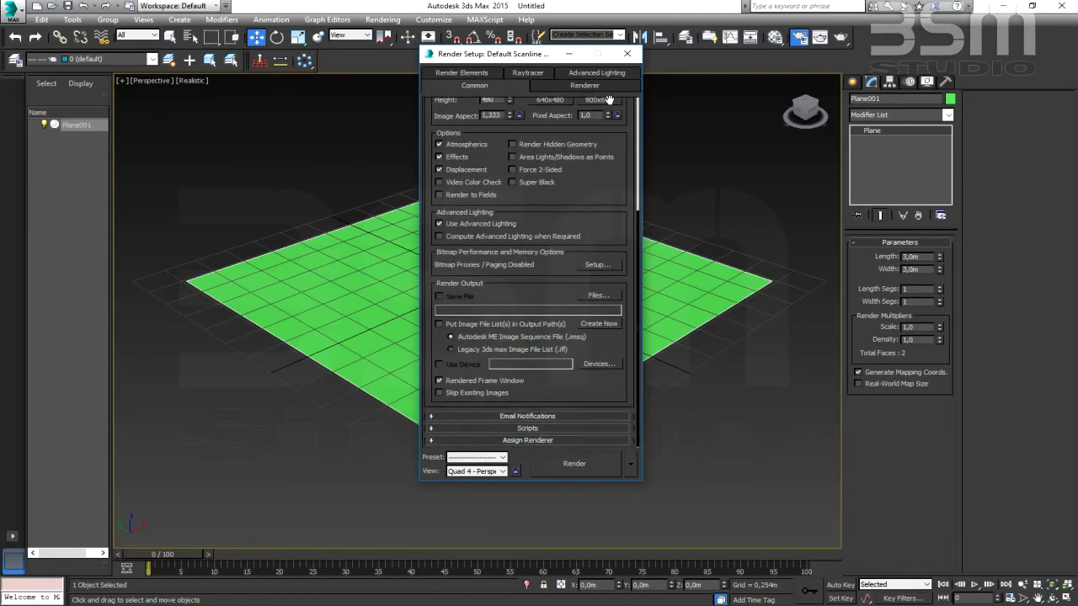
left_click(539, 440)
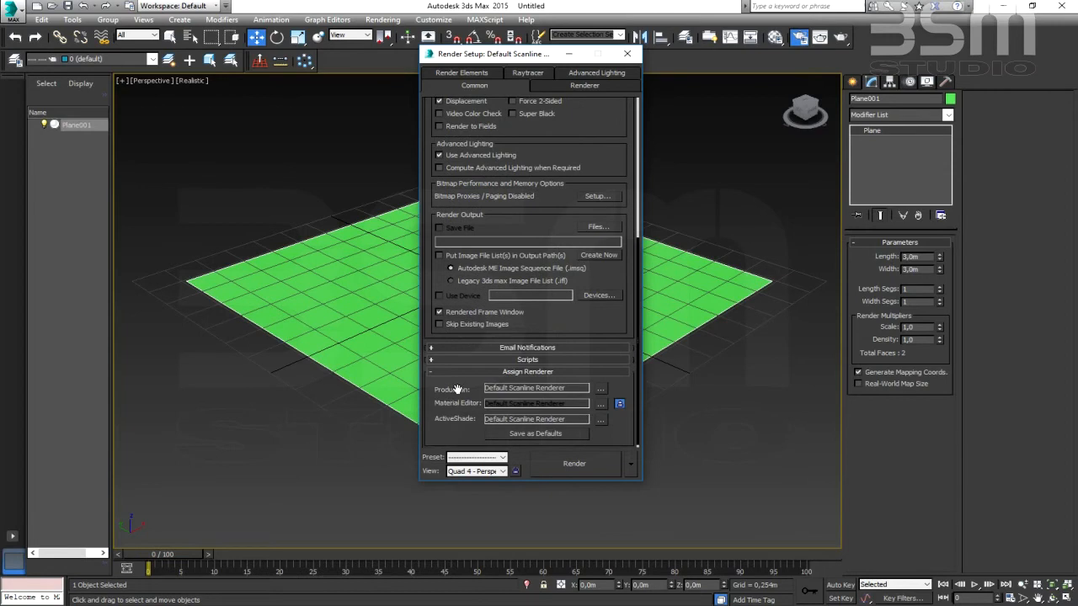
left_click(600, 387)
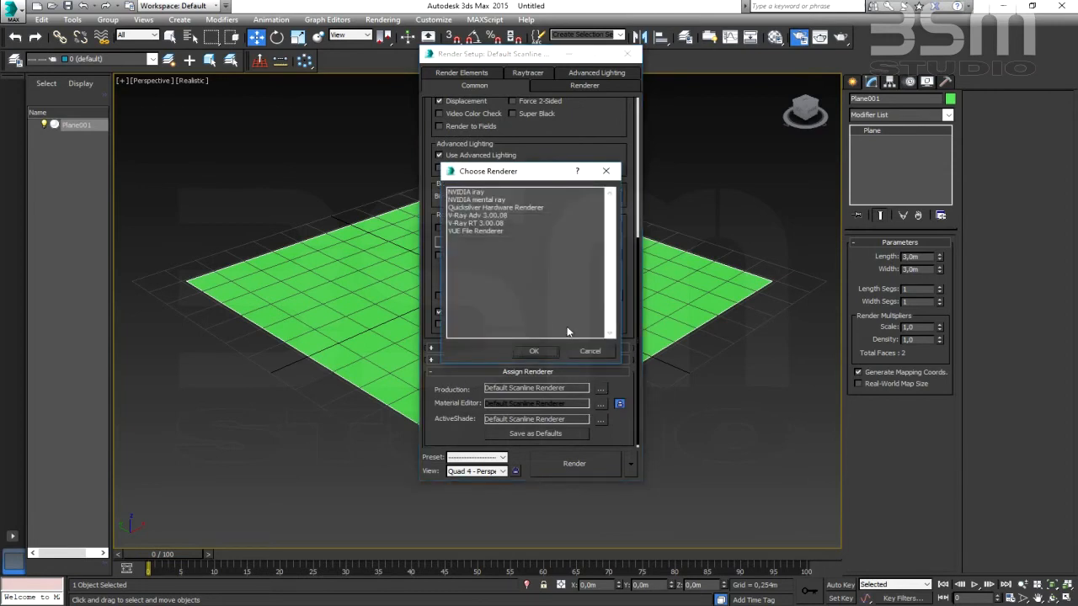
left_click(468, 216)
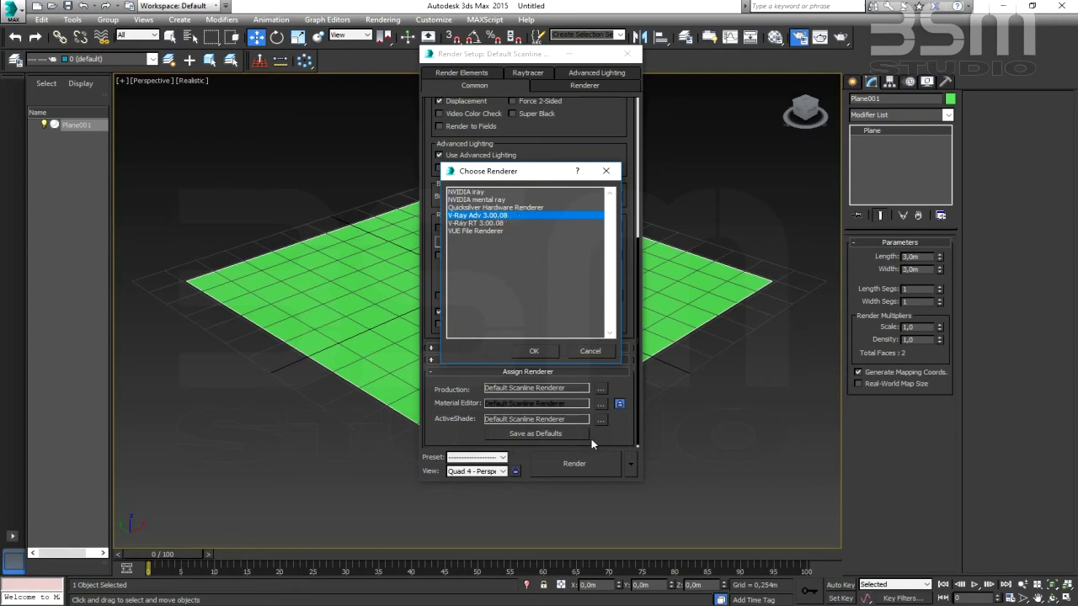
left_click(534, 352)
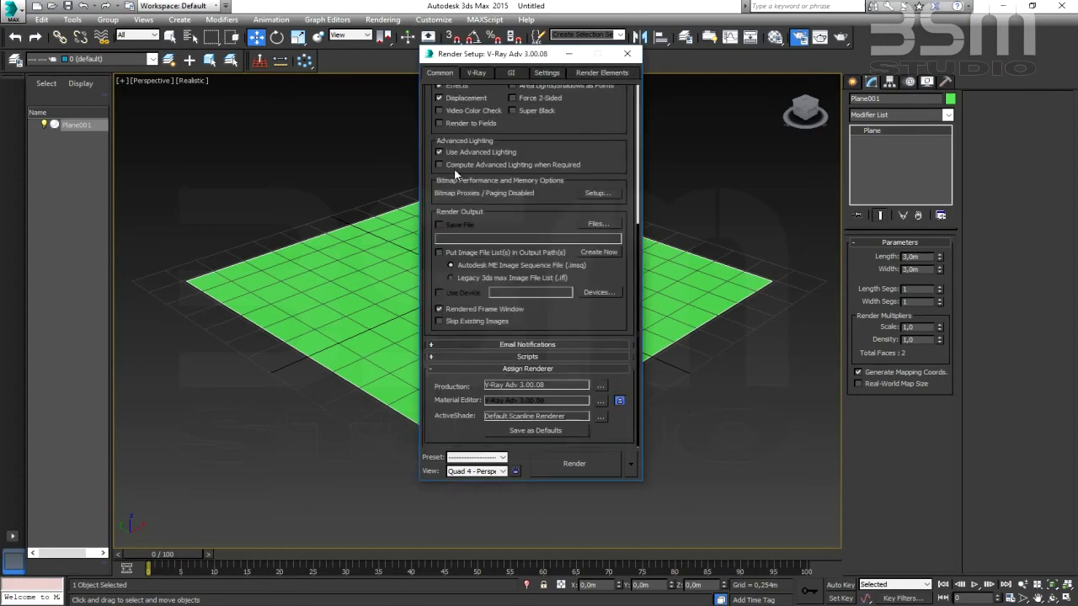
- Examine the V-Ray, GI, Settings and Render Elements sections of the render setup
left_click(478, 73)
left_click(511, 74)
left_click(547, 73)
left_click(586, 74)
left_click(545, 74)
left_click(512, 74)
left_click(478, 74)
left_click(442, 73)
- Load the render preset "preset de aja calidad", check its image sampler and output size settings, and close the render setup
left_click(504, 459)
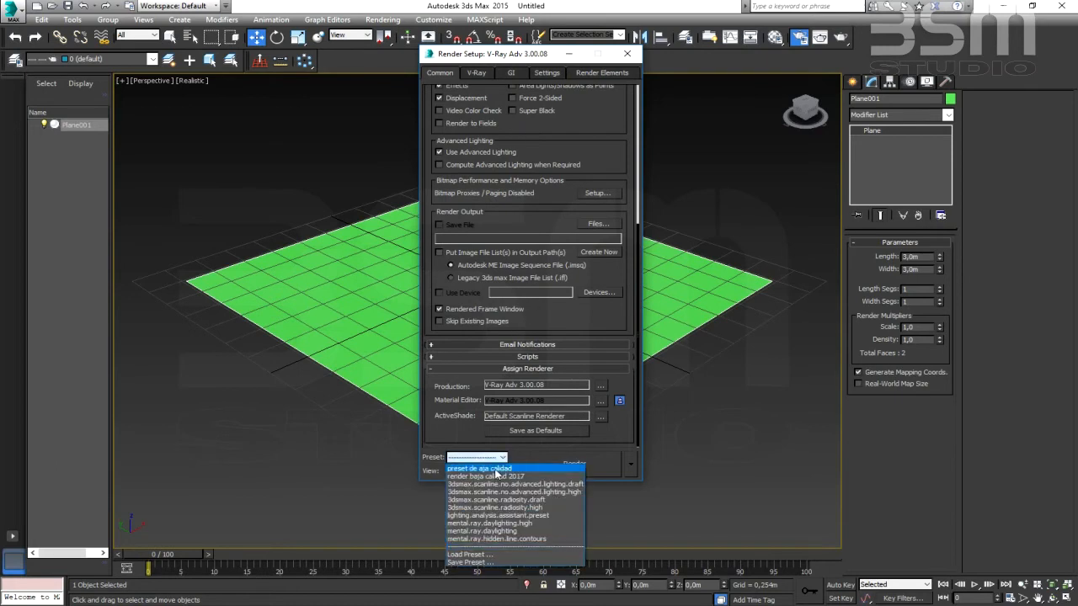
left_click(477, 465)
left_click(486, 309)
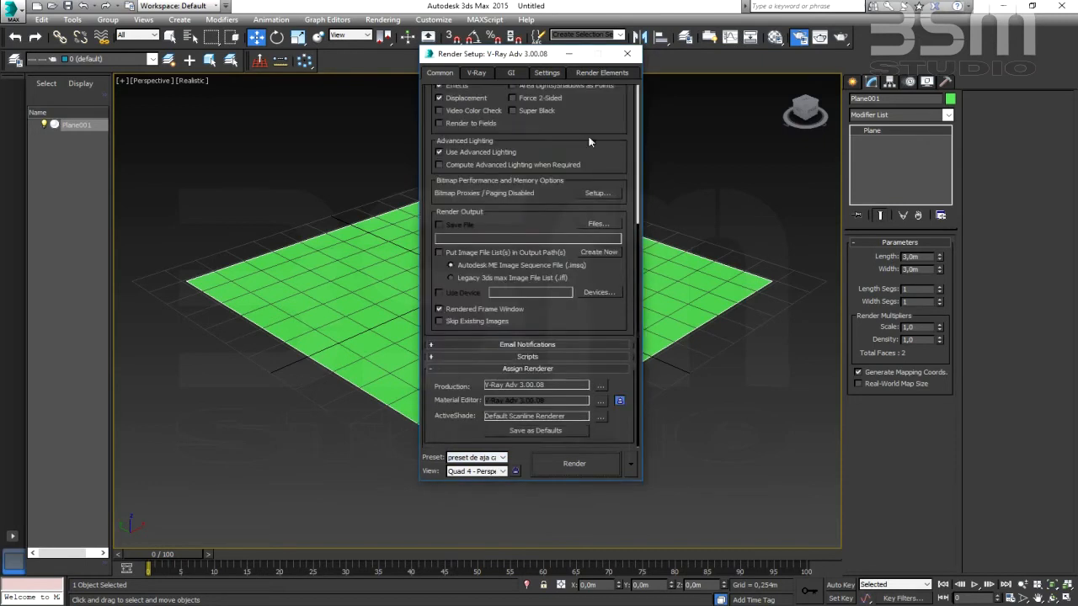
left_click(476, 75)
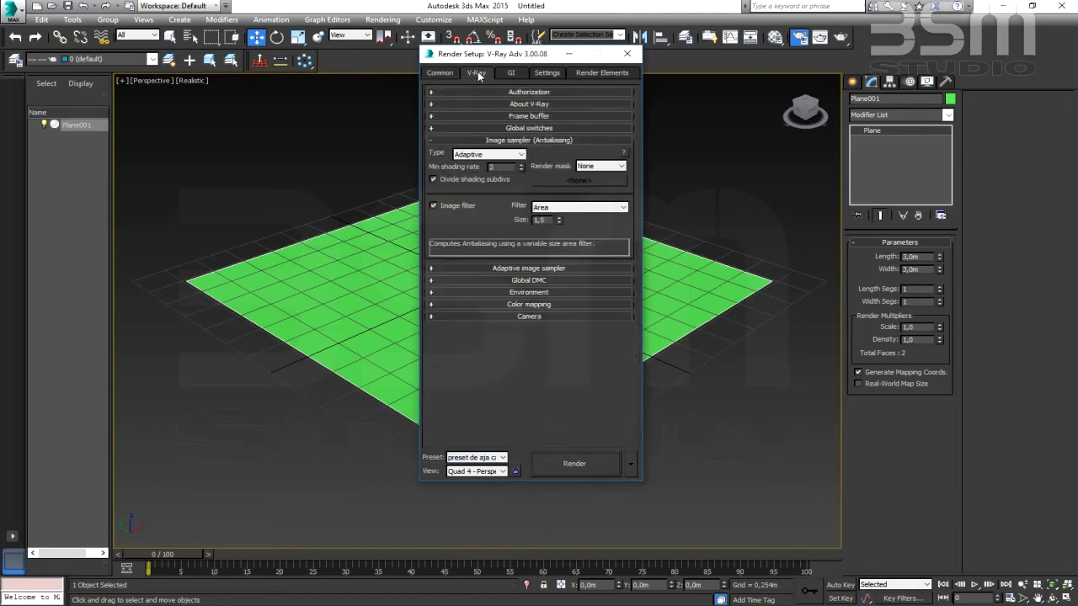
left_click(450, 74)
left_click_drag(632, 242, 624, 484)
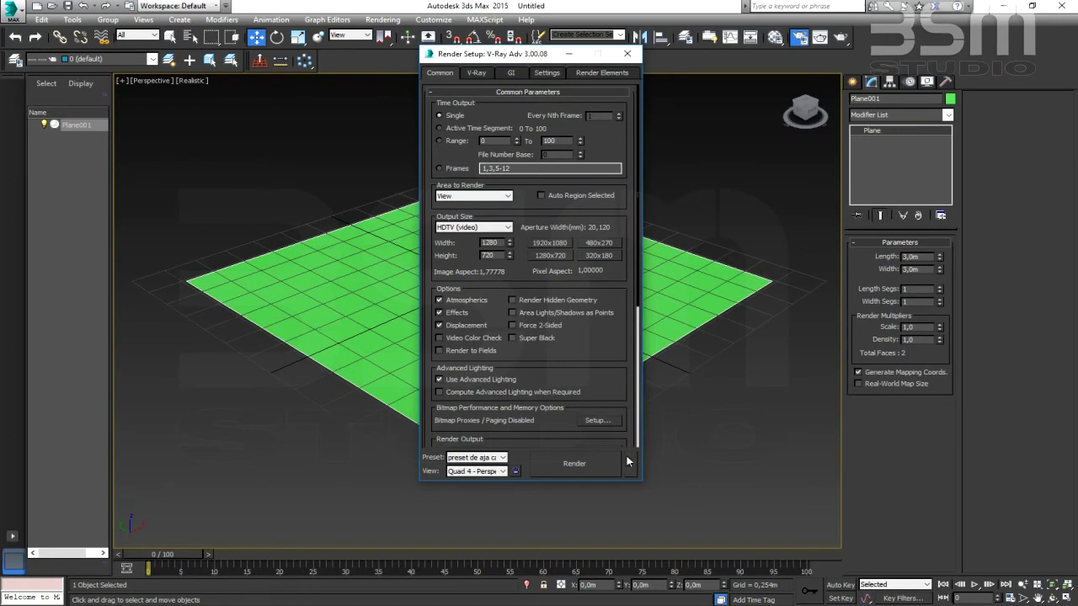
left_click(627, 54)
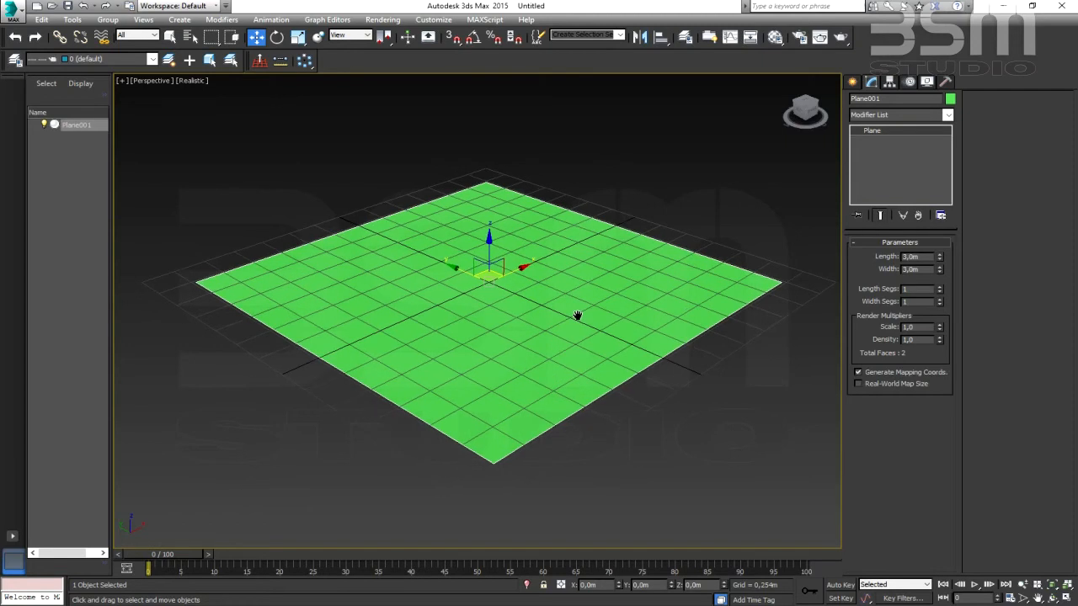
- Open the Material Editor and place its window over the viewport beside the plane's parameters
middle_click_drag(450, 291, 444, 293)
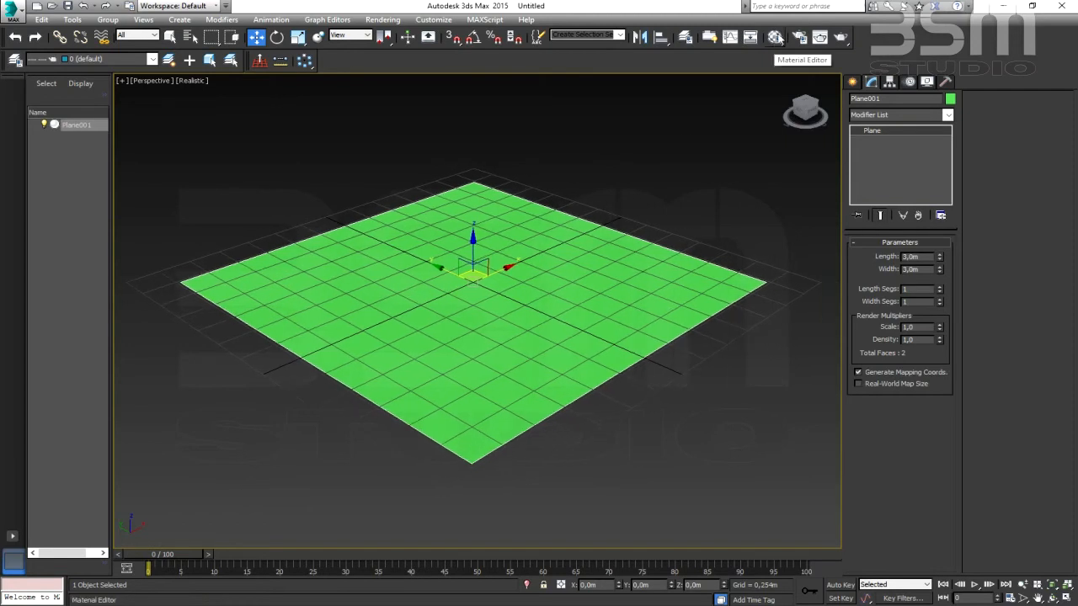
left_click(776, 37)
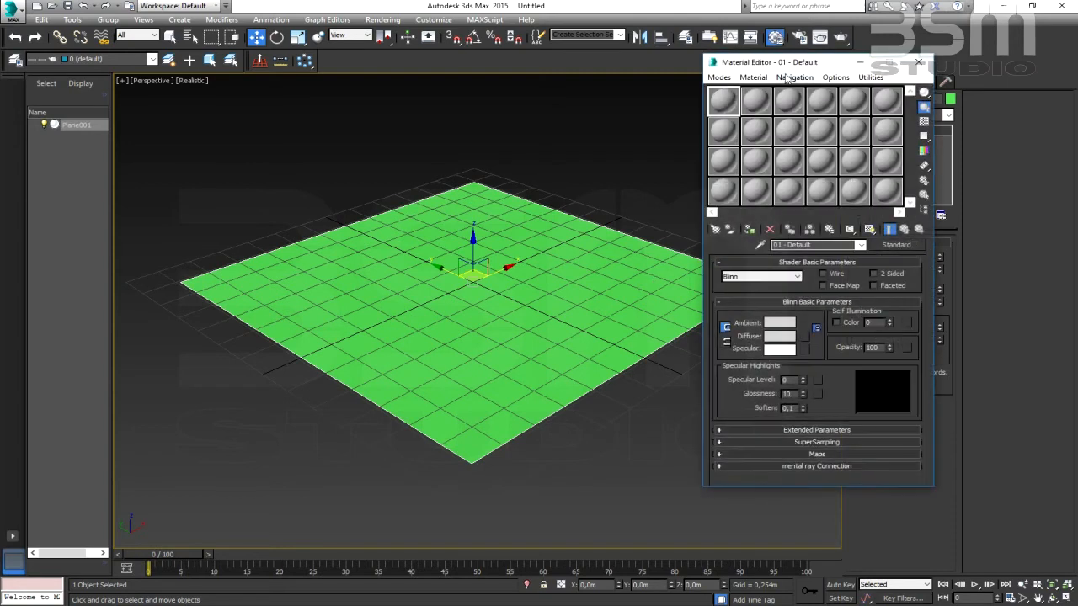
left_click_drag(807, 64, 582, 67)
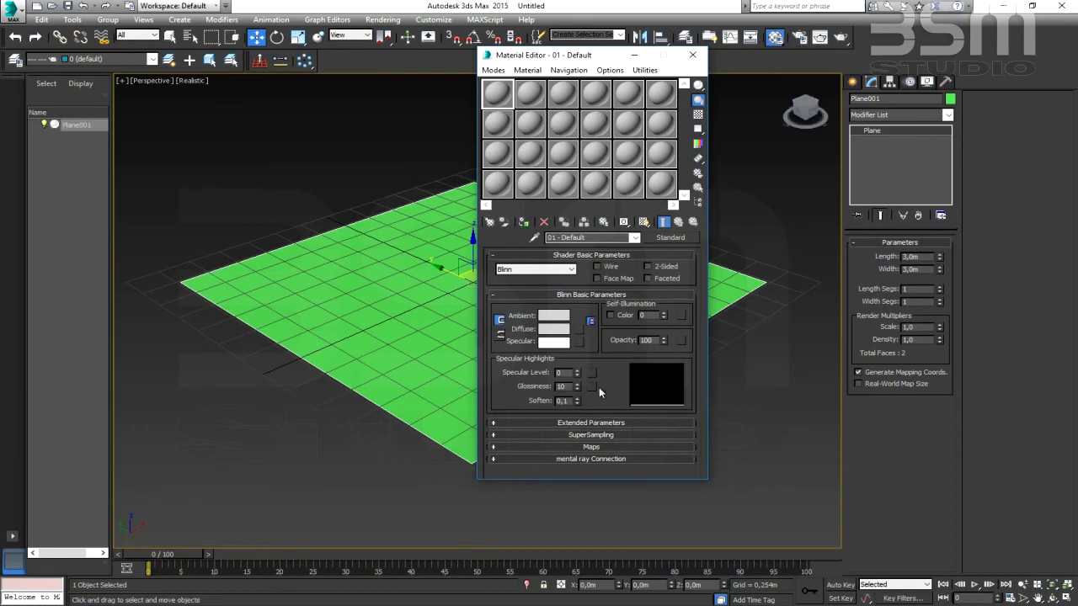
left_click_drag(592, 59, 678, 76)
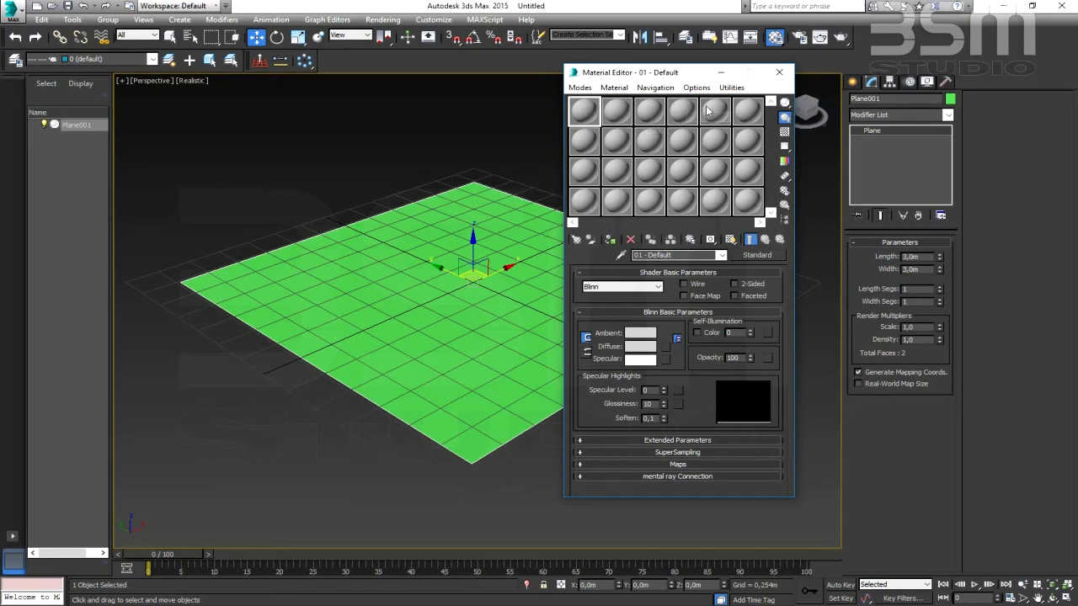
- Load a VRayMtl material into the first sample slot of the Material Editor and close the material browser
left_click(576, 240)
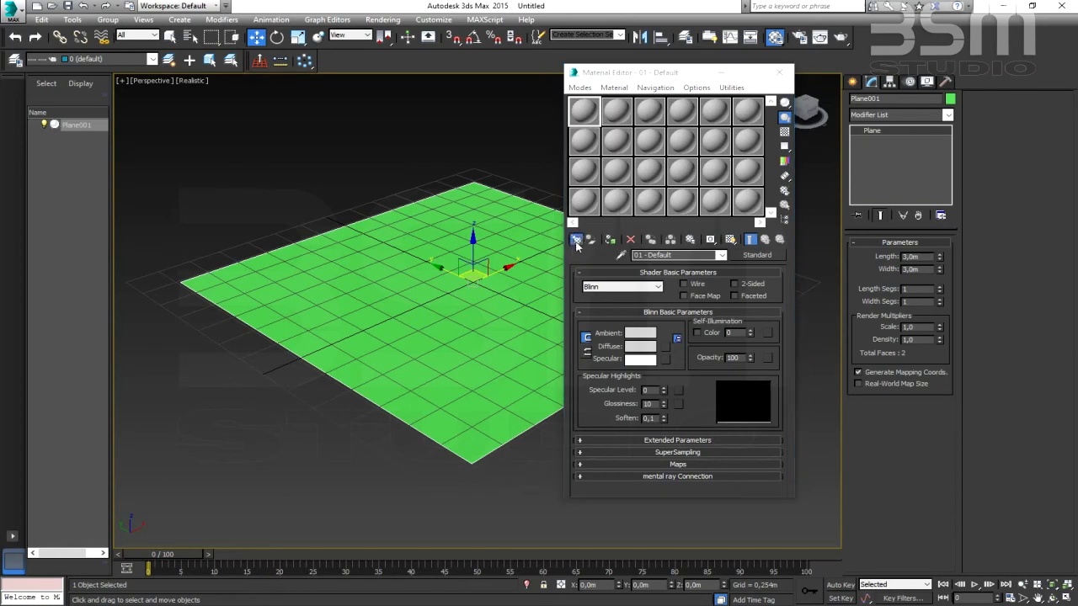
scroll(531, 141, "up", 5)
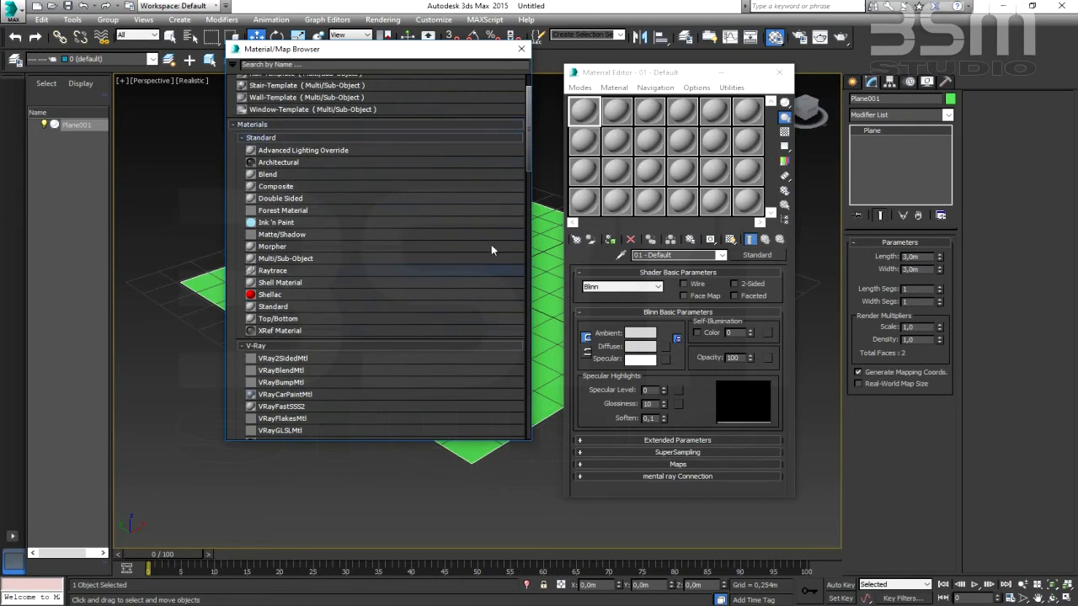
scroll(526, 164, "down", 5)
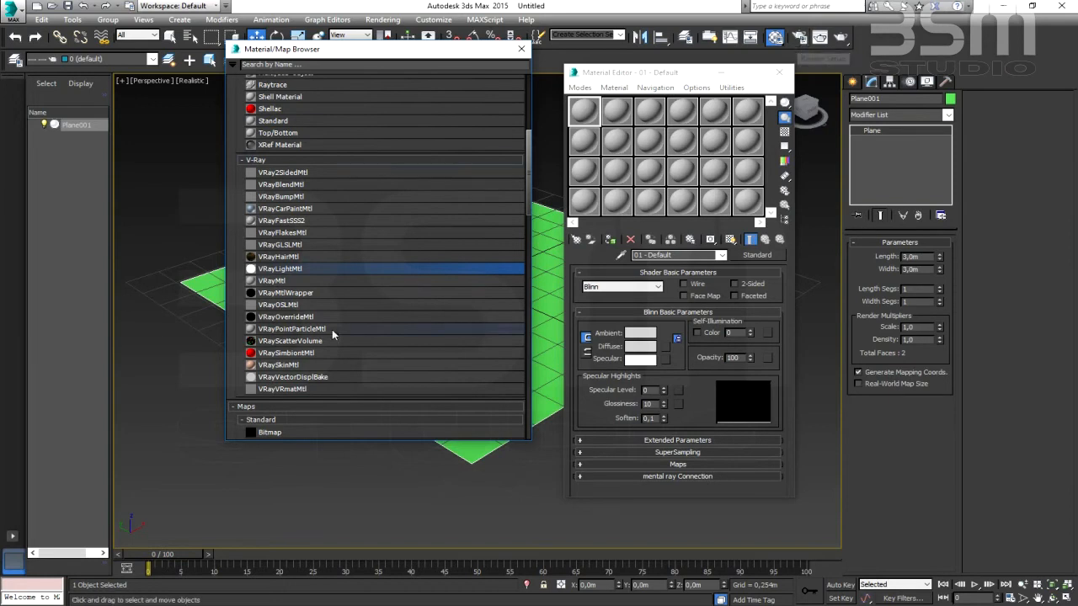
left_click(266, 284)
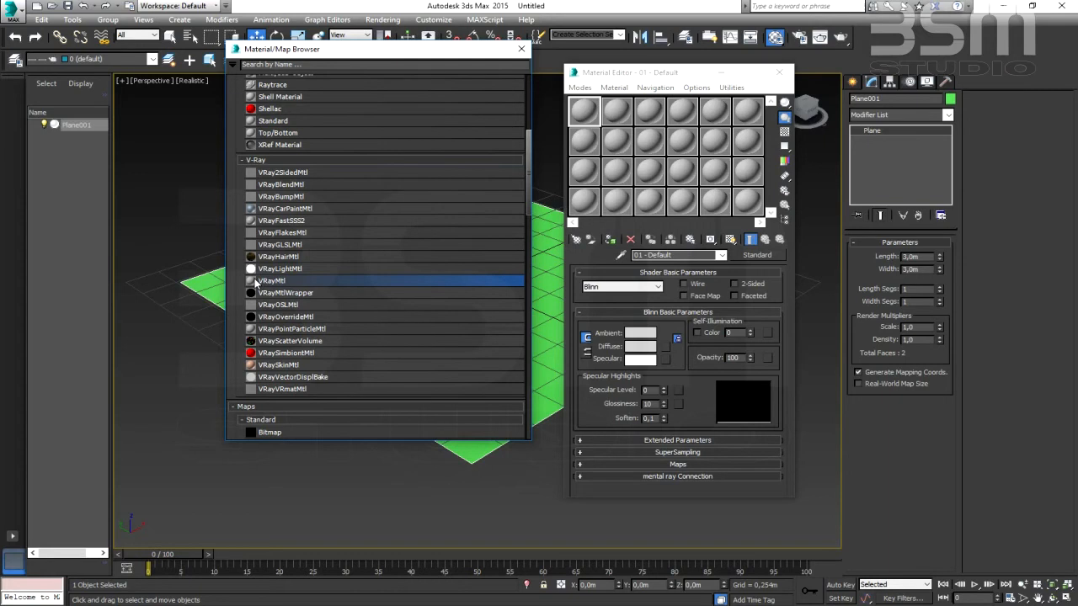
double_click(265, 281)
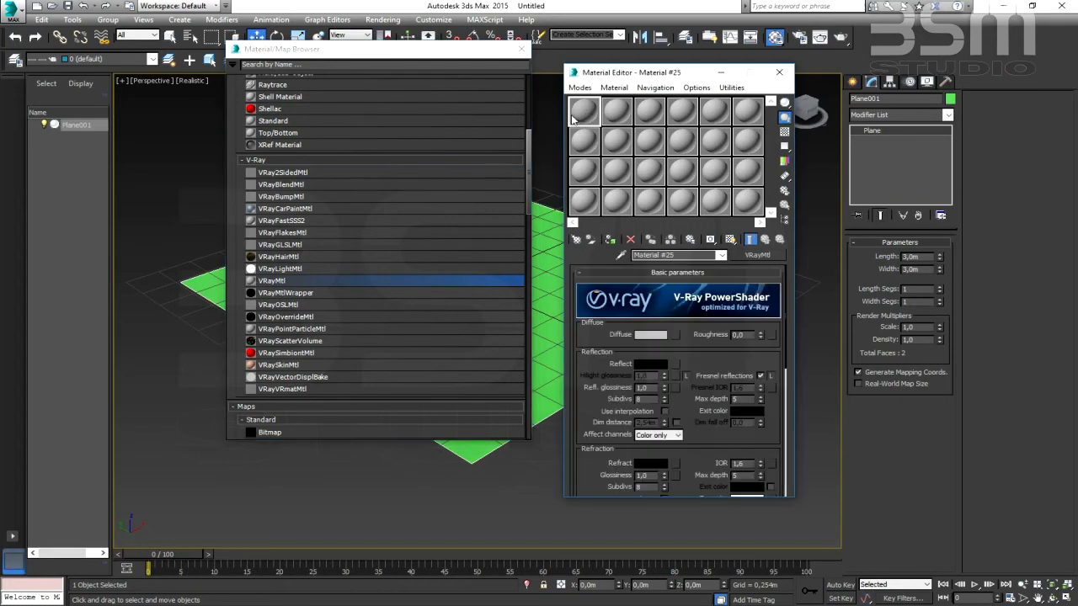
left_click(521, 48)
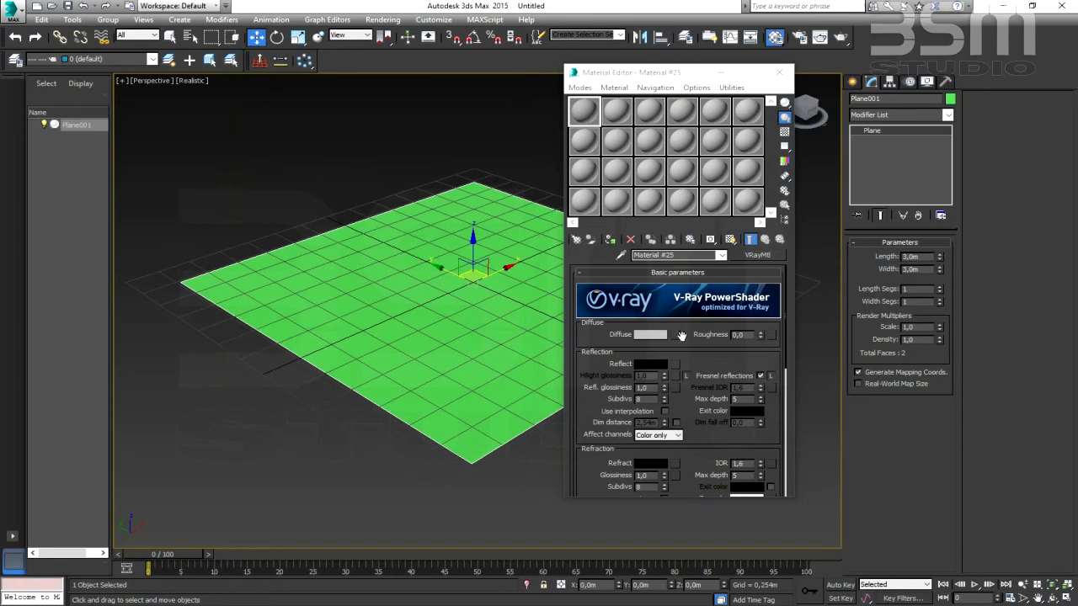
- Reselect the VRayMtl material in the first sample slot and assign it to the plane in the viewport
left_click(615, 112)
left_click(649, 111)
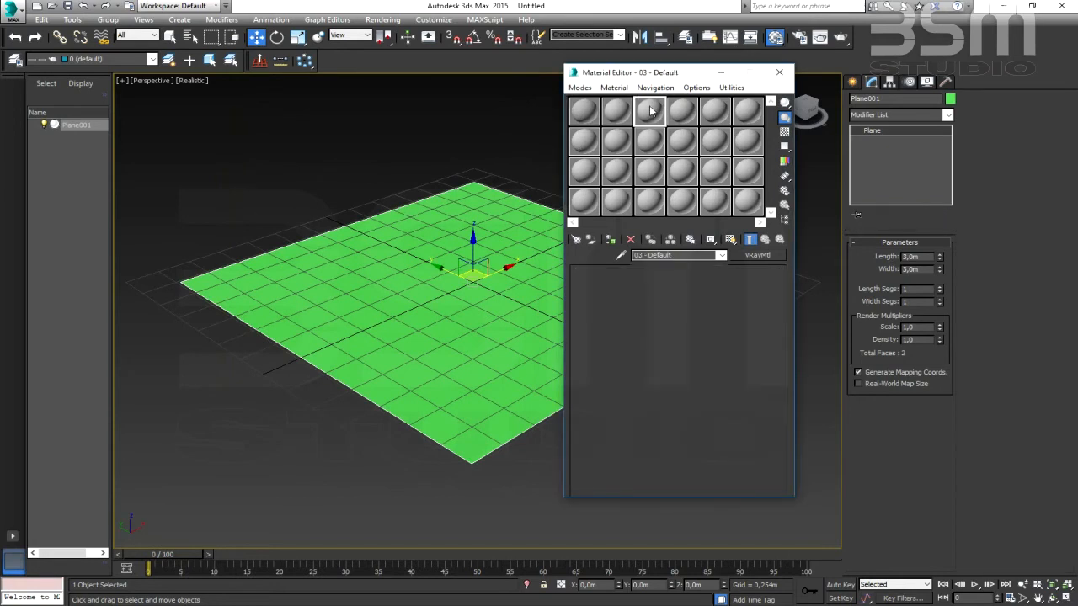
left_click(587, 110)
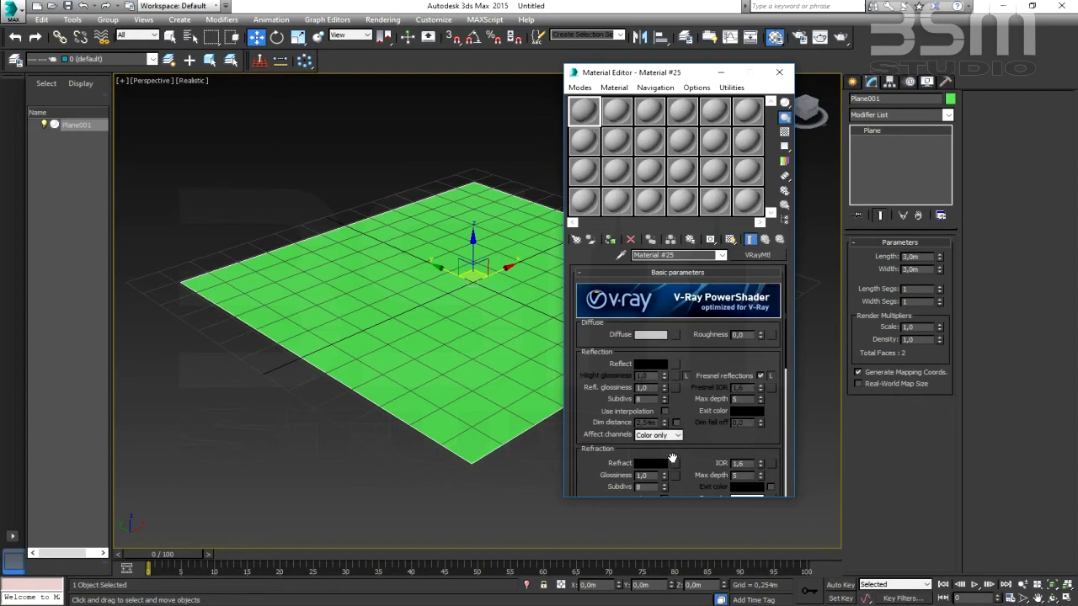
left_click_drag(407, 274, 407, 275)
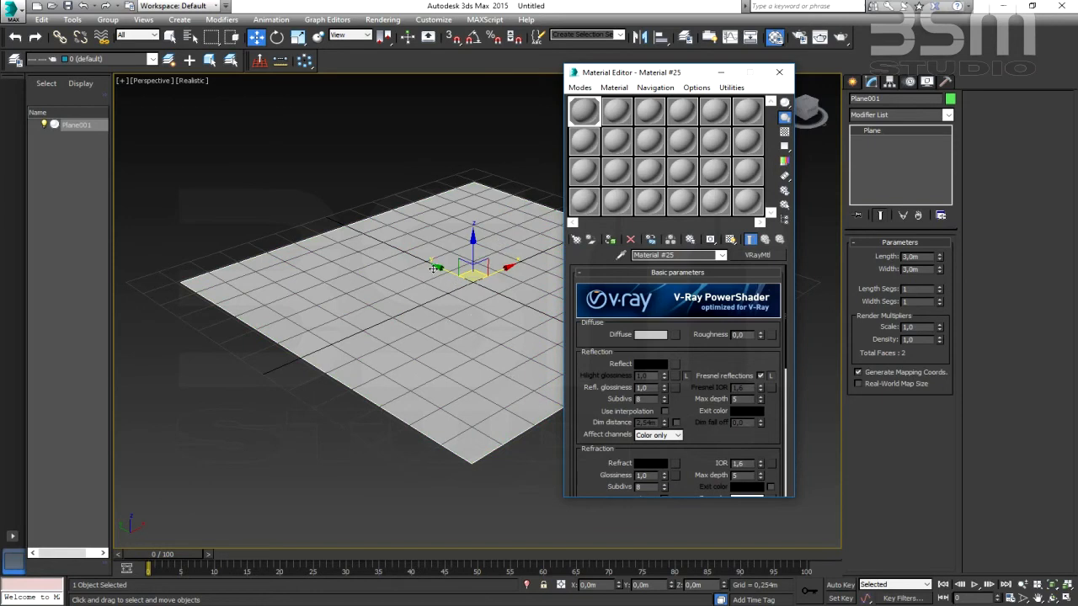
- Look through the V-Ray material's diffuse, reflection, refraction and translucency parameters
left_click_drag(699, 377, 696, 250)
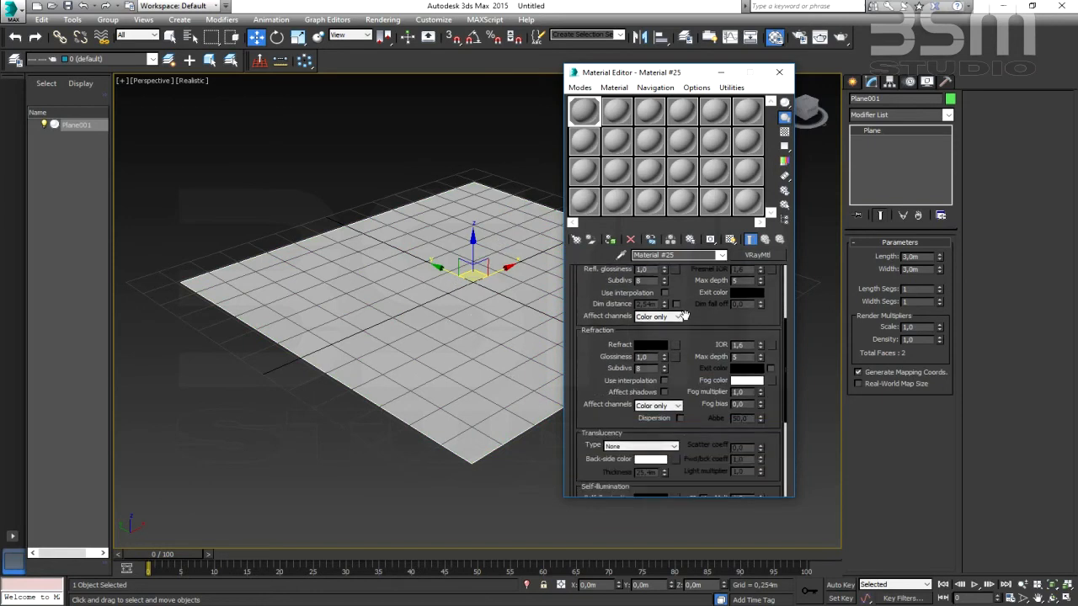
left_click_drag(581, 473, 587, 498)
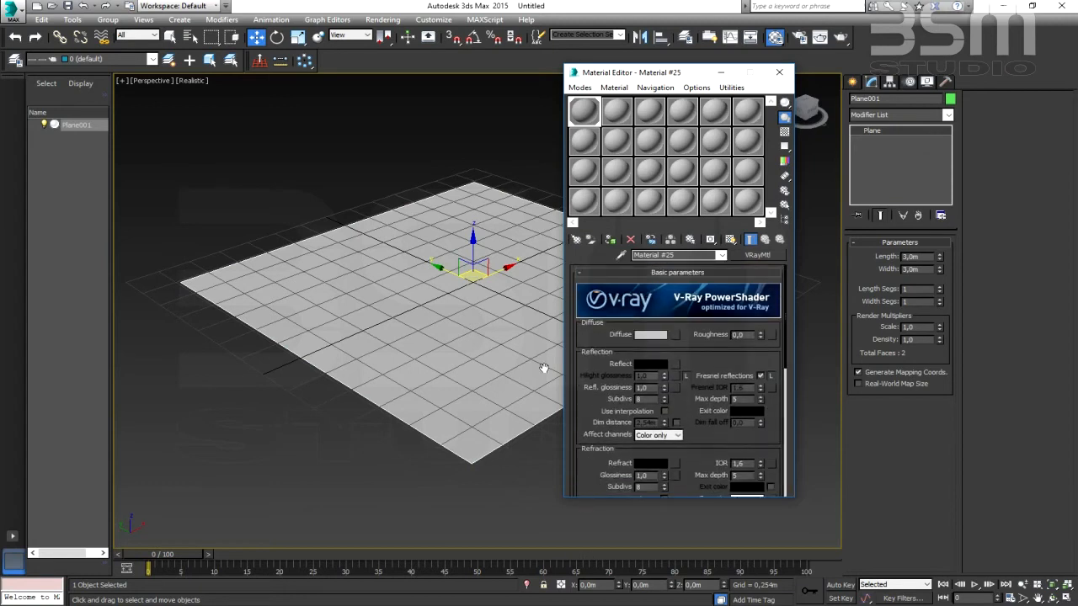
left_click_drag(599, 426, 616, 450)
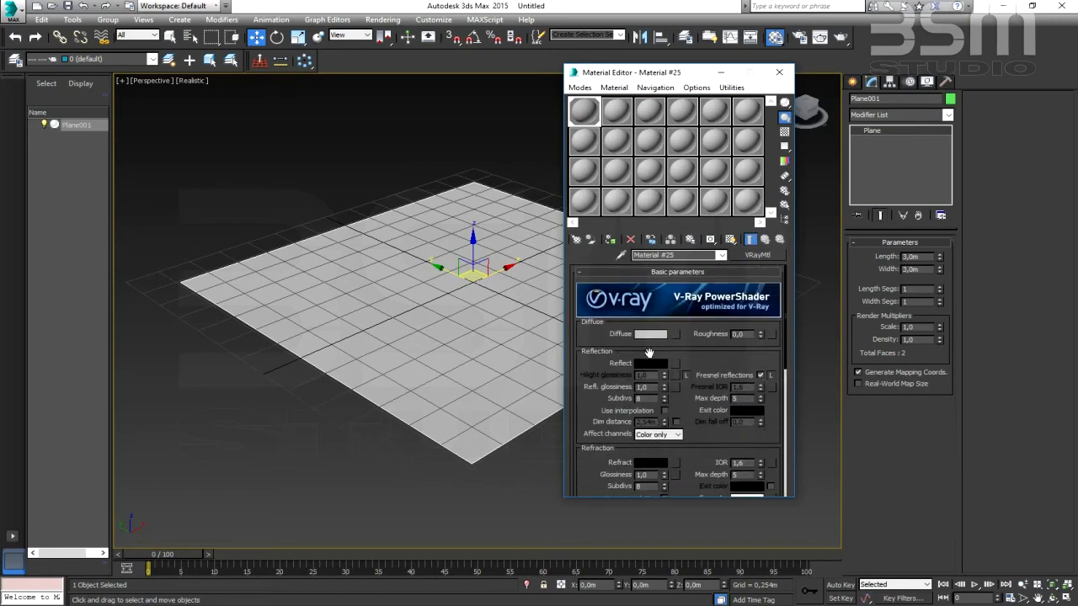
middle_click_drag(381, 310, 346, 322)
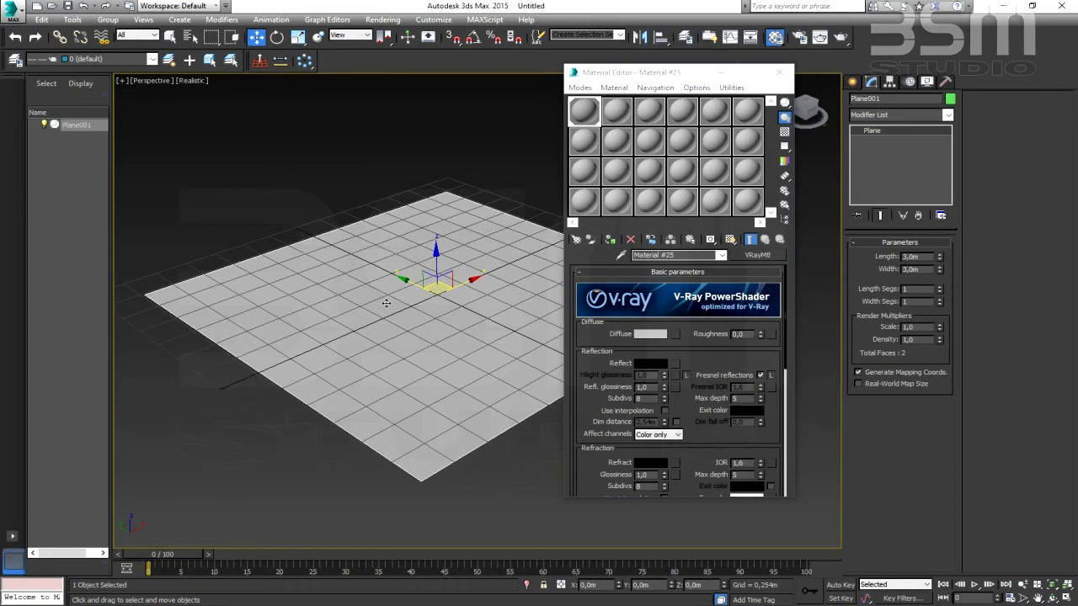
left_click(601, 348)
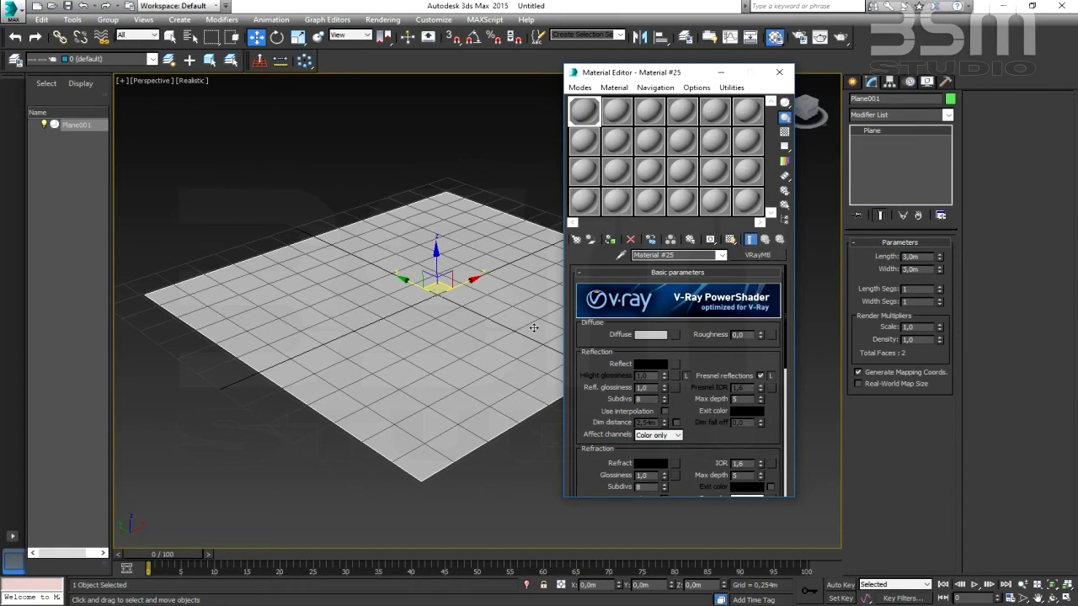
left_click(652, 335)
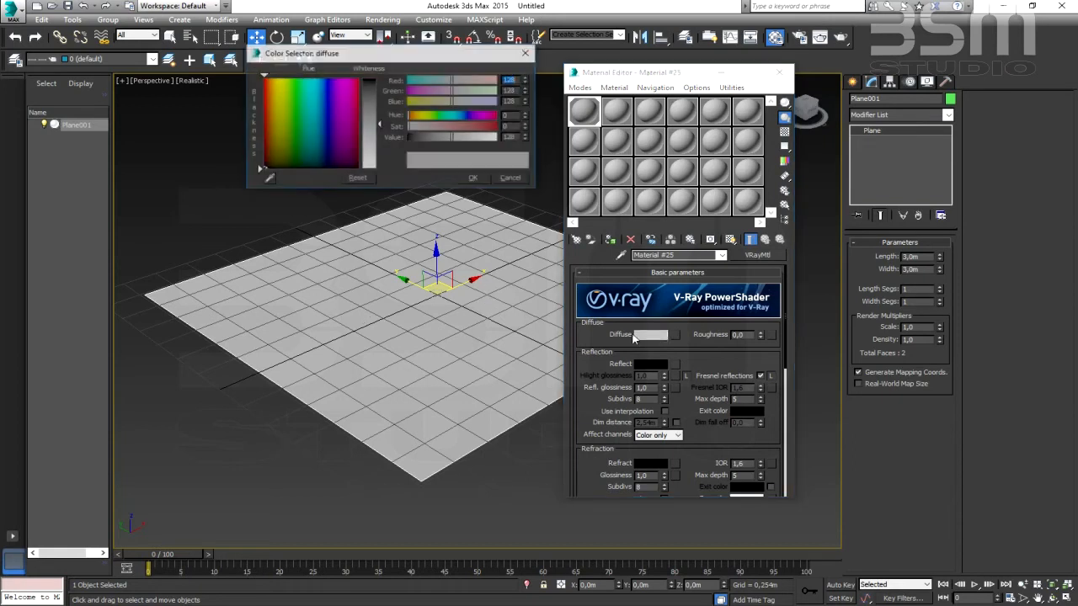
mouse_move(331, 107)
left_mouse_down()
mouse_move(275, 101)
mouse_move(350, 95)
left_mouse_up()
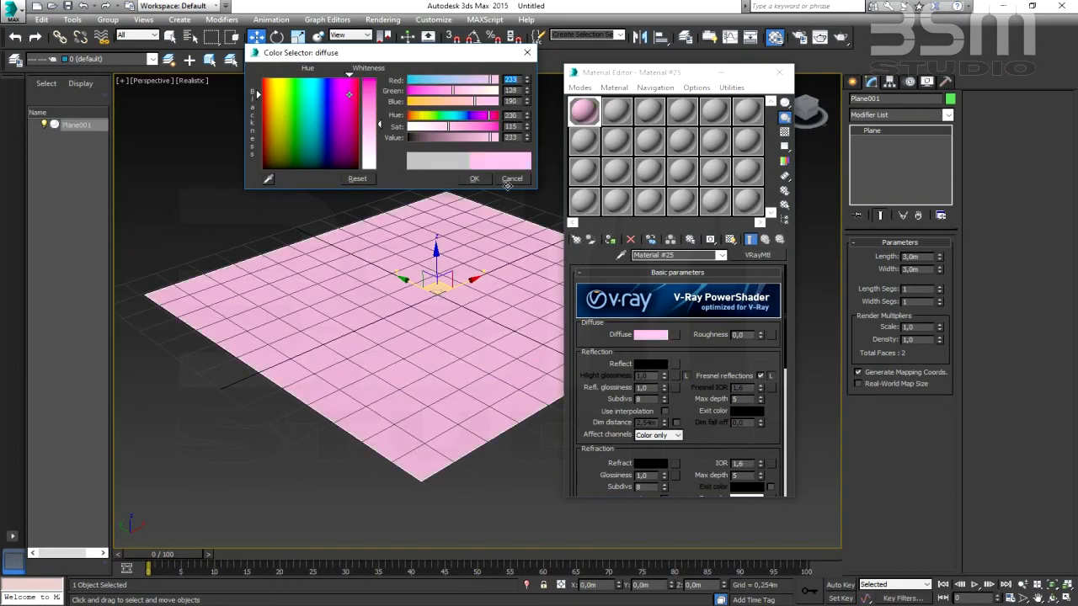
left_click(512, 179)
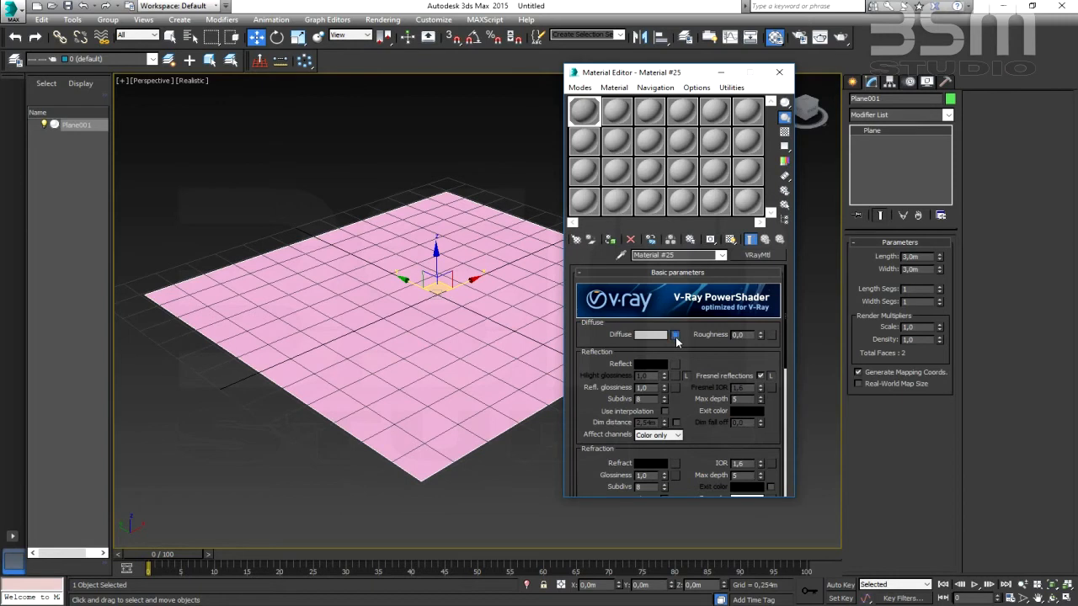
- Choose a Bitmap as the material's diffuse map and check which image file formats are supported
left_click(676, 337)
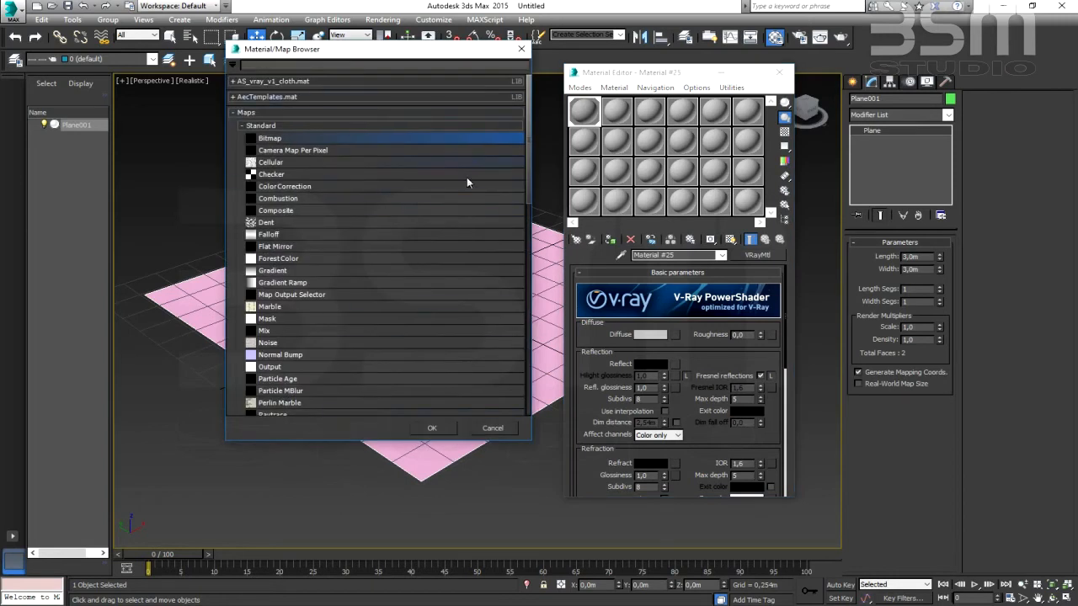
left_click(284, 139)
double_click(293, 140)
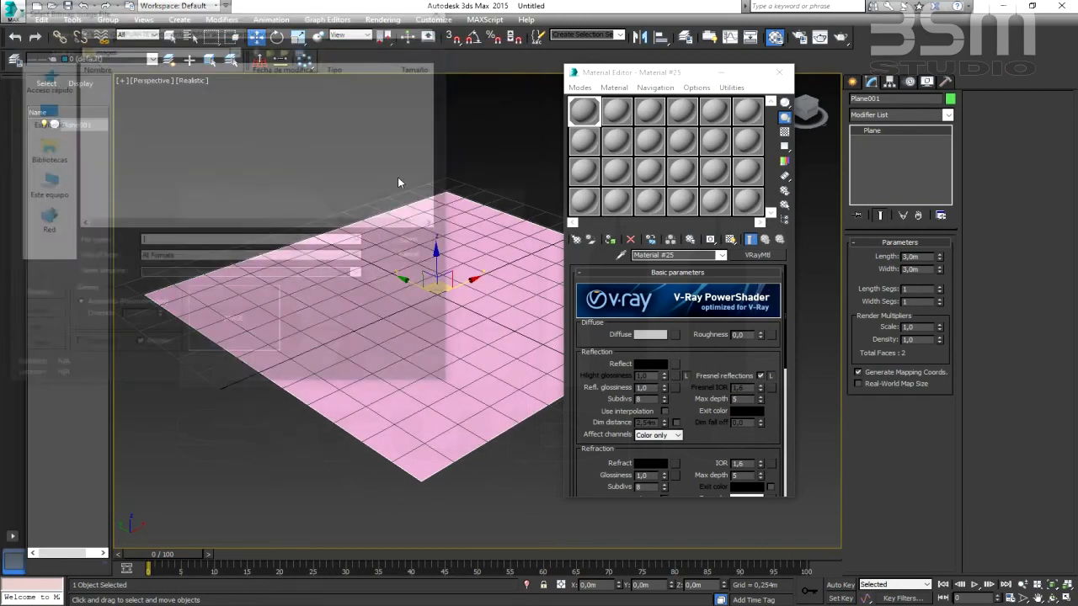
left_click_drag(276, 12, 315, 42)
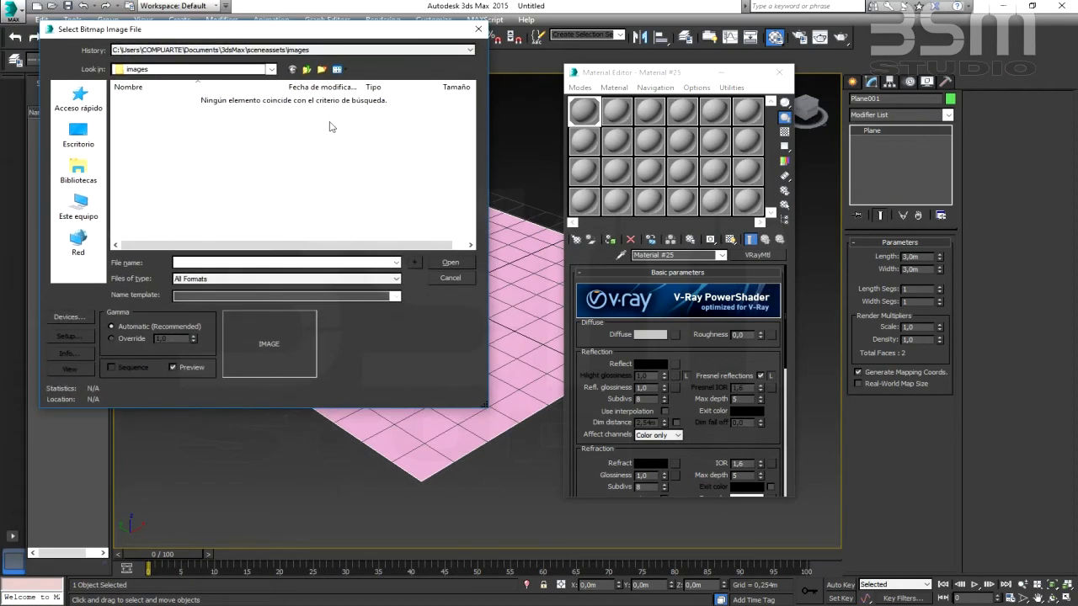
left_click(395, 278)
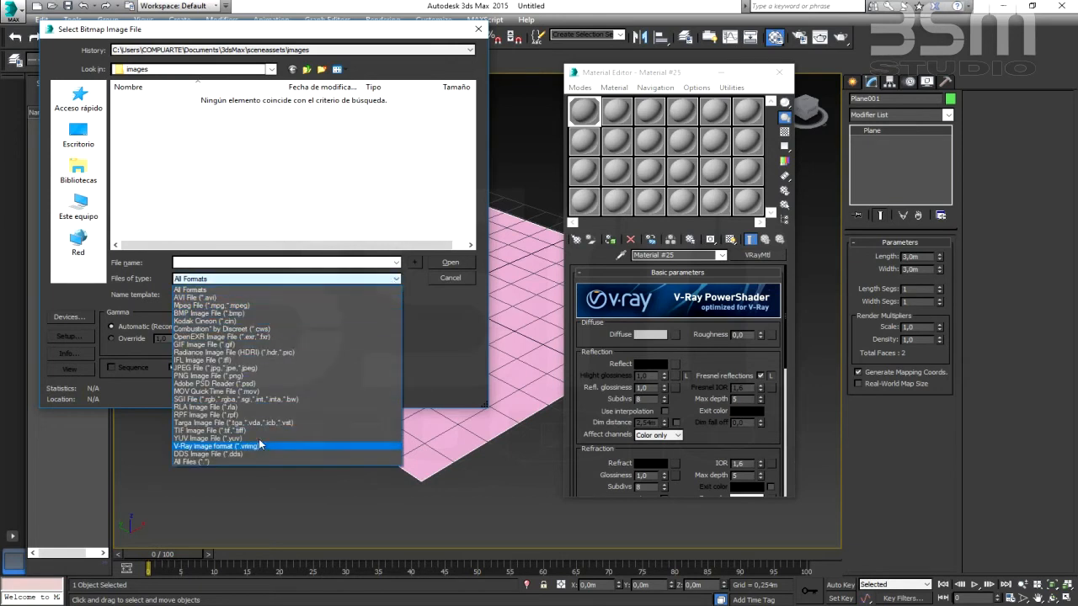
left_click(430, 330)
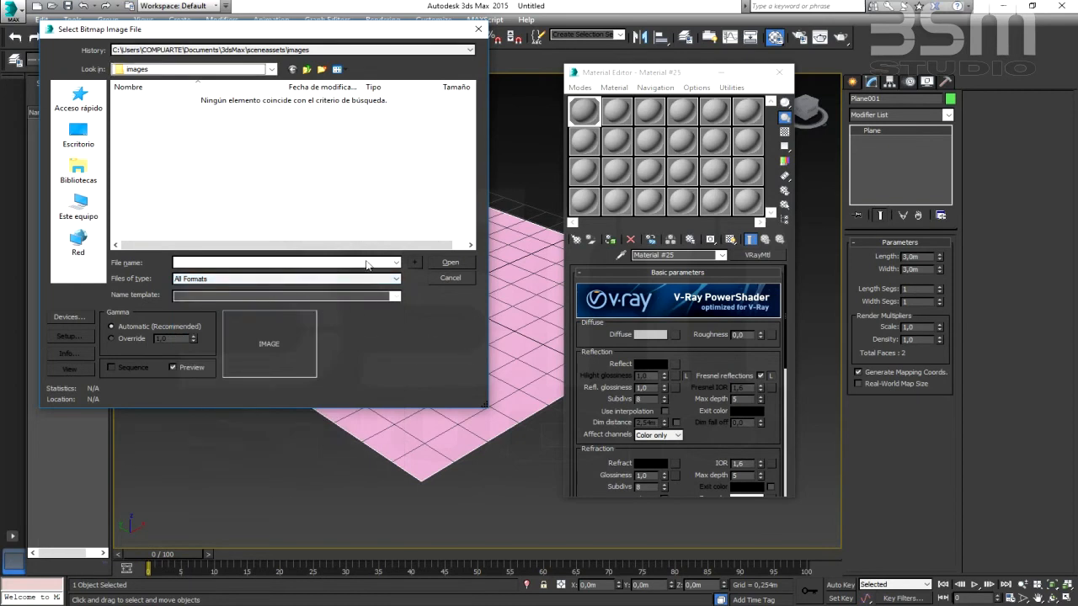
- Browse for the bitmap image in the desktop folder RECURSOS PARA CURSO 3D MAX
left_click(85, 137)
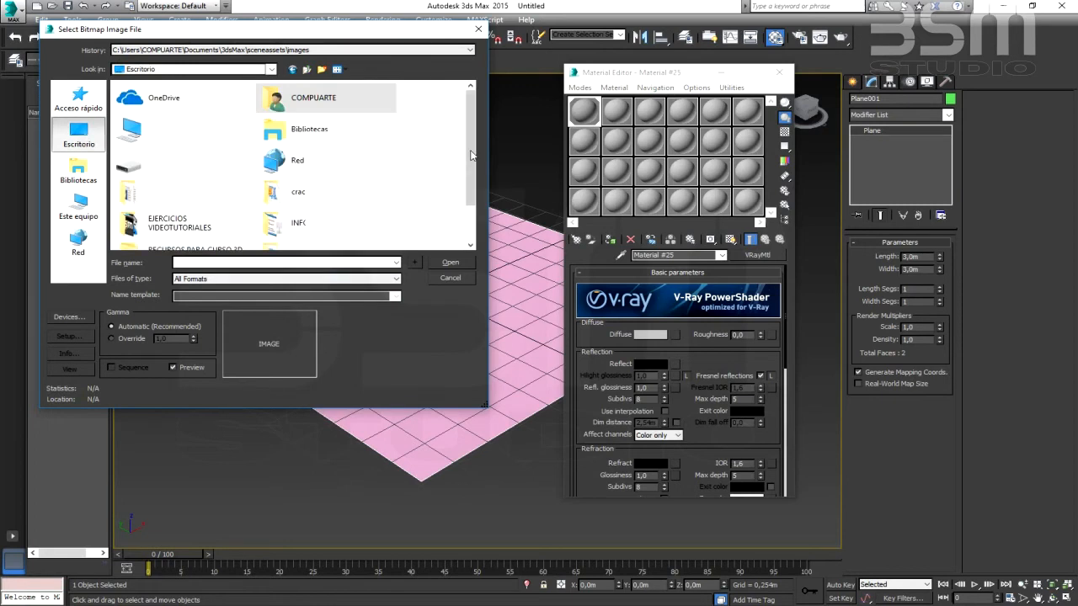
left_click_drag(472, 155, 474, 192)
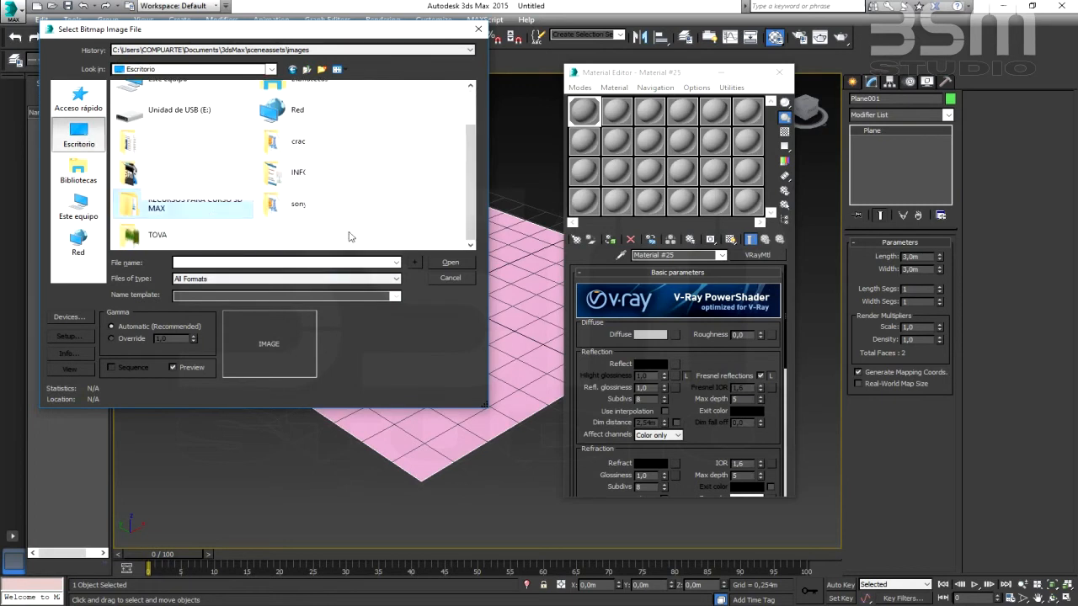
left_click(131, 209)
double_click(130, 209)
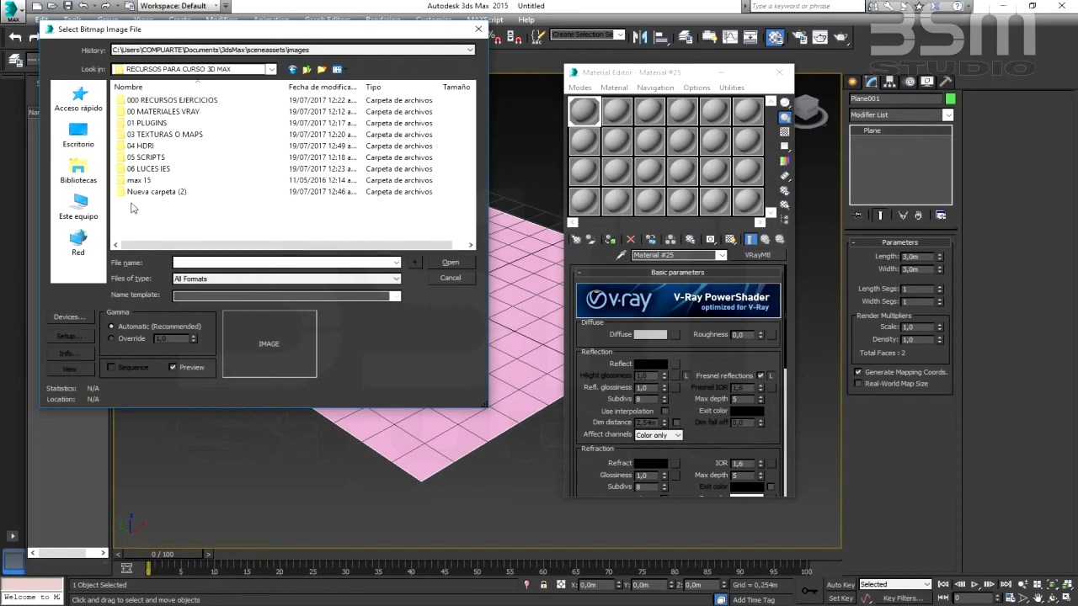
- Look inside the 000 RECURSOS EJERCICIOS and 00 MATERIALES VRAY folders, returning to the course resources folder
double_click(185, 100)
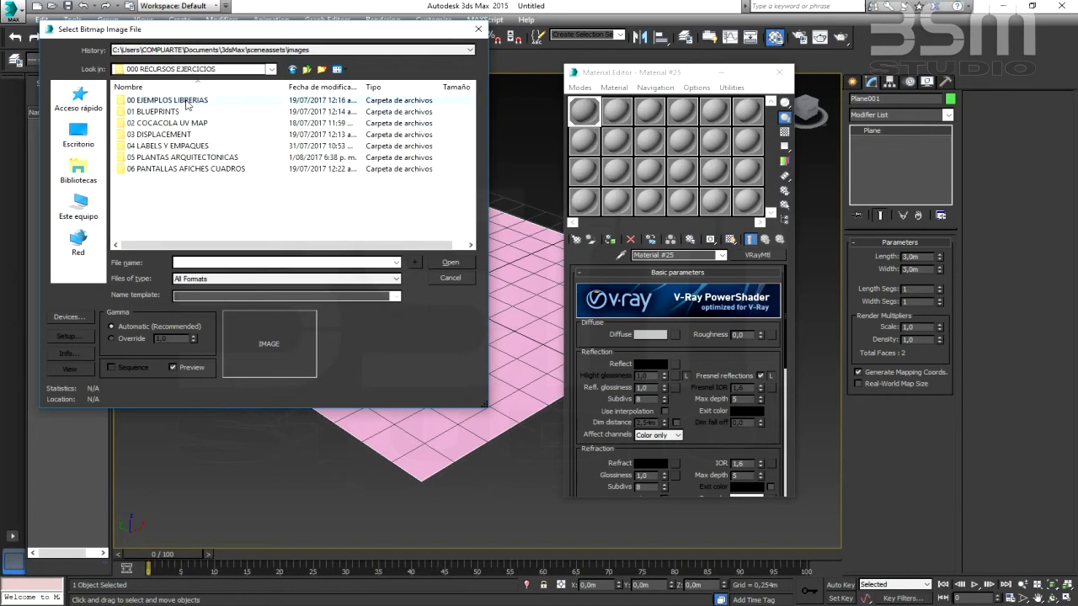
left_click(304, 69)
double_click(192, 113)
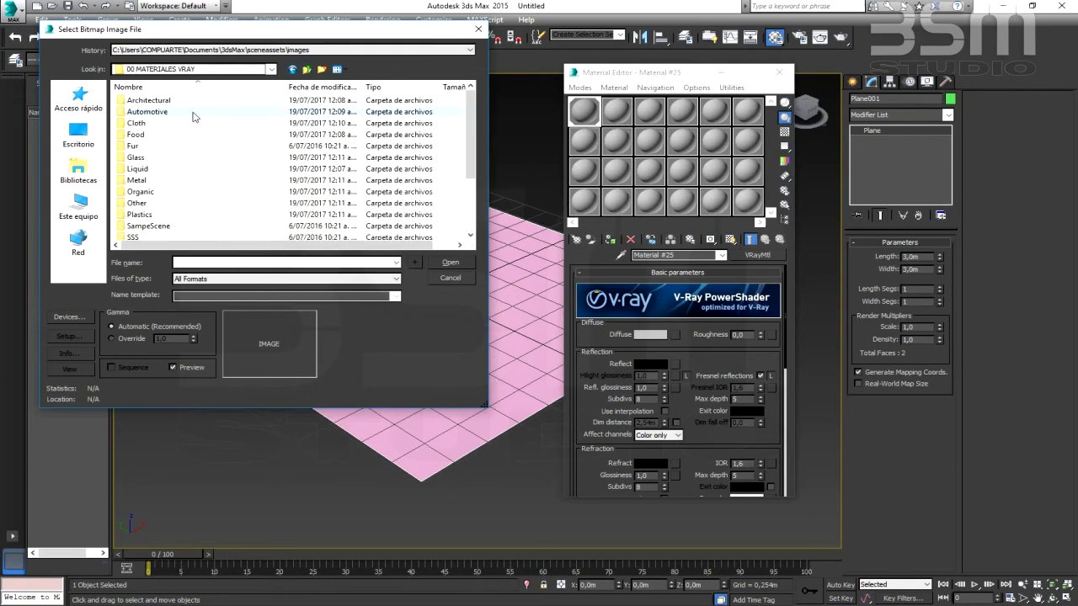
left_click(306, 69)
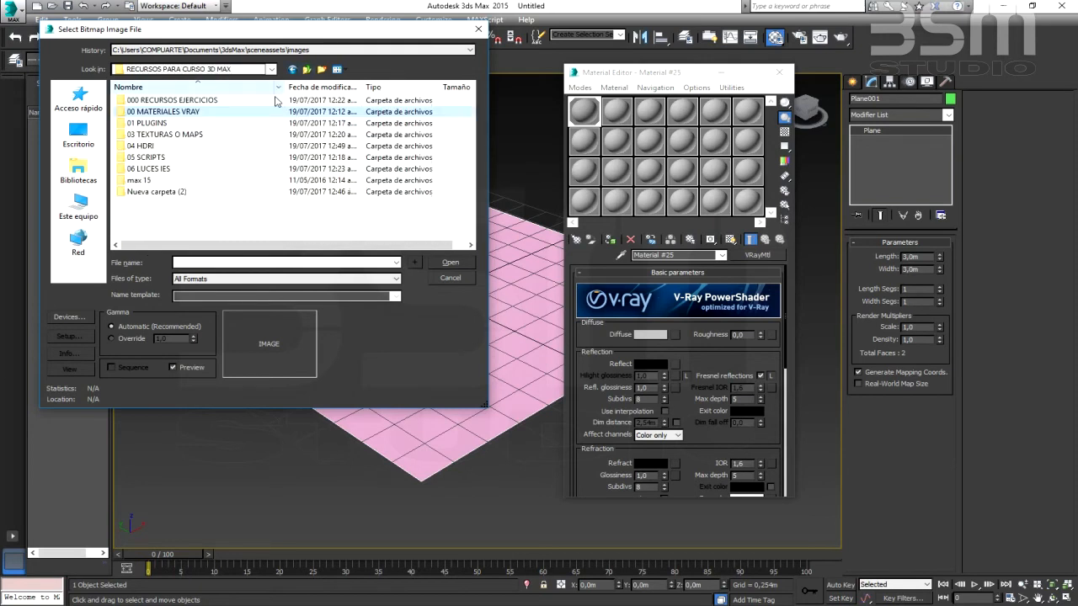
- Load the grass texture Sitework.Planting.Grass.Thick from 03 TEXTURAS O MAPS, ArchMat, as the diffuse bitmap
double_click(186, 135)
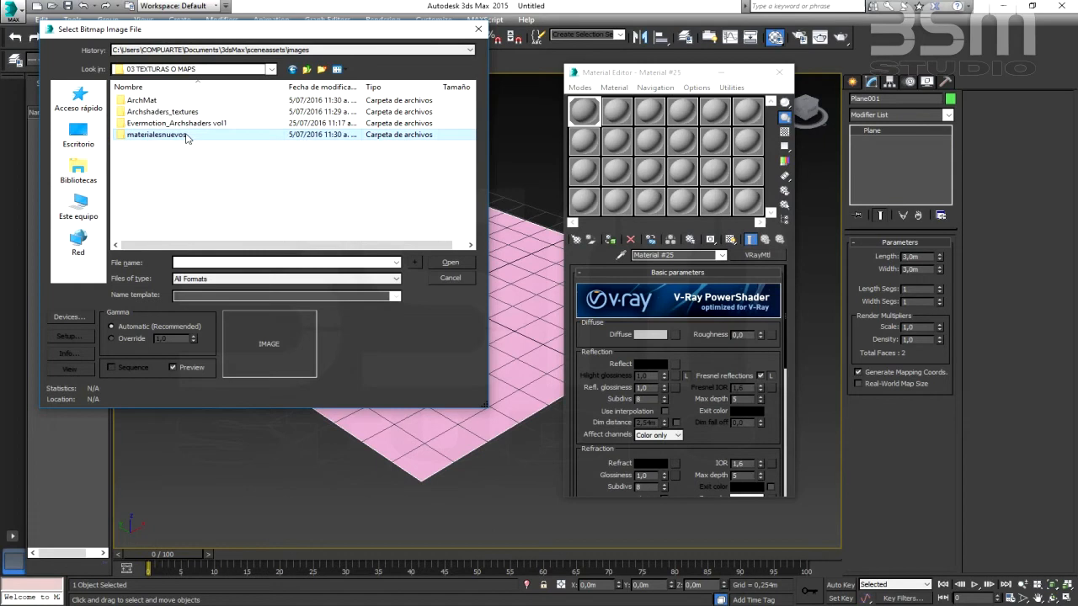
left_click(165, 101)
left_click(178, 102)
key("Escape")
double_click(184, 104)
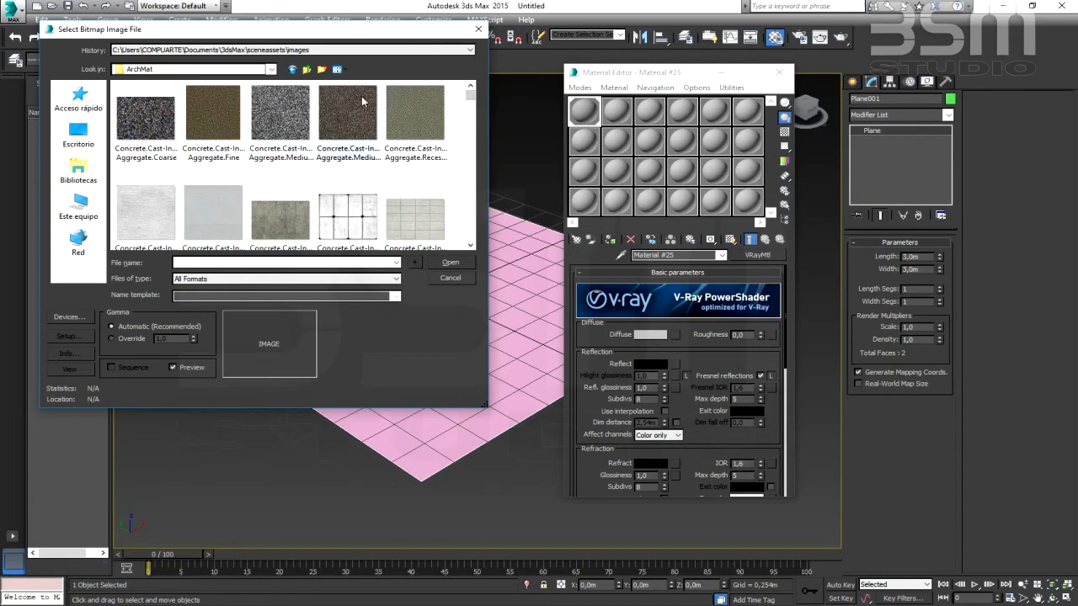
left_click_drag(474, 104, 472, 200)
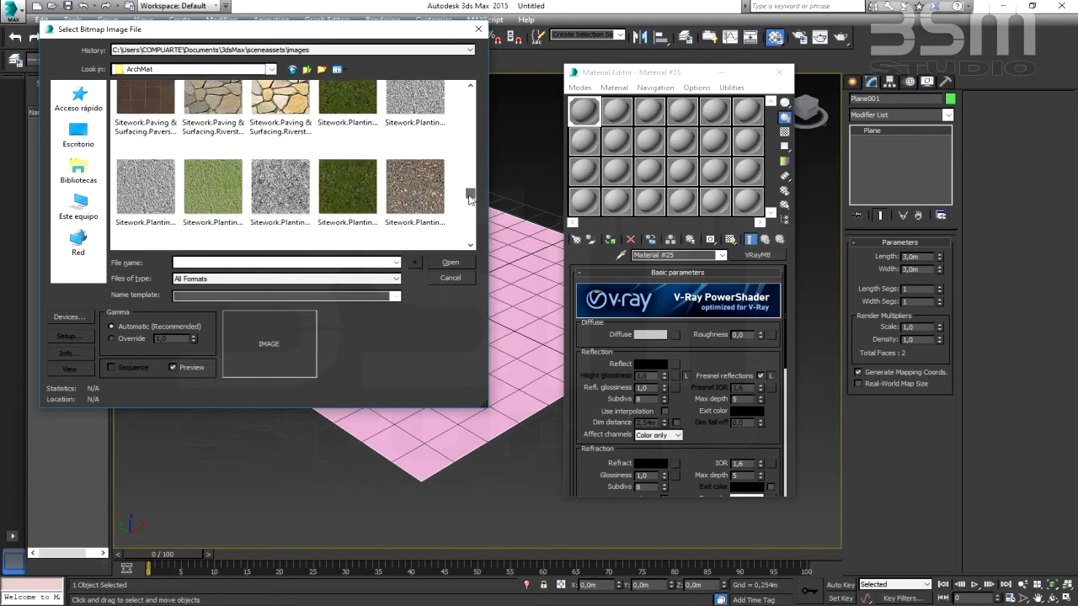
left_click(370, 187)
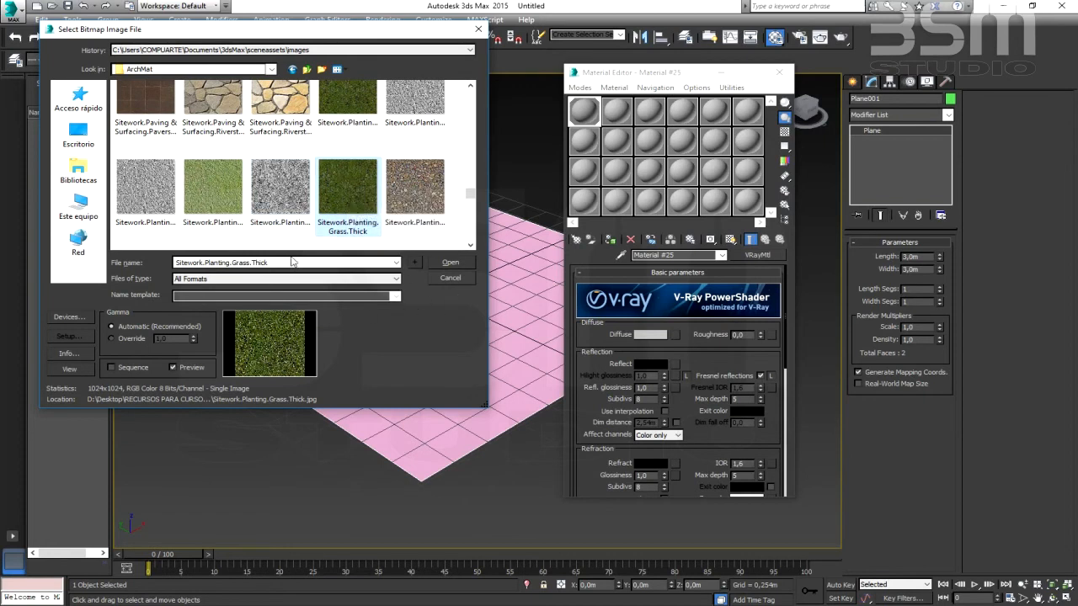
left_click(450, 262)
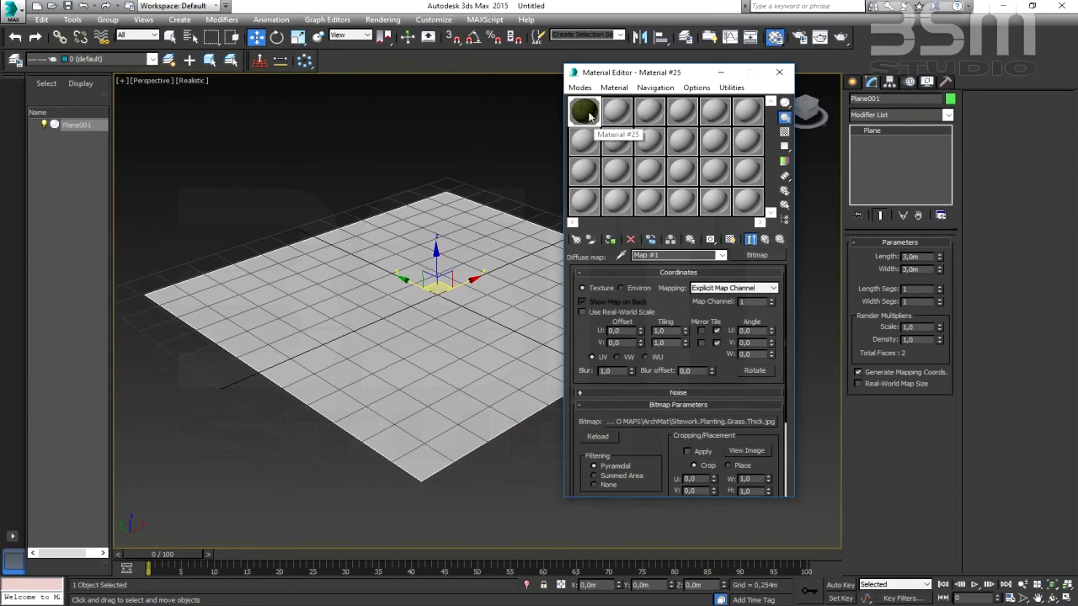
- Open the enlarged preview of the grass material's sample sphere to inspect the texture
double_click(587, 112)
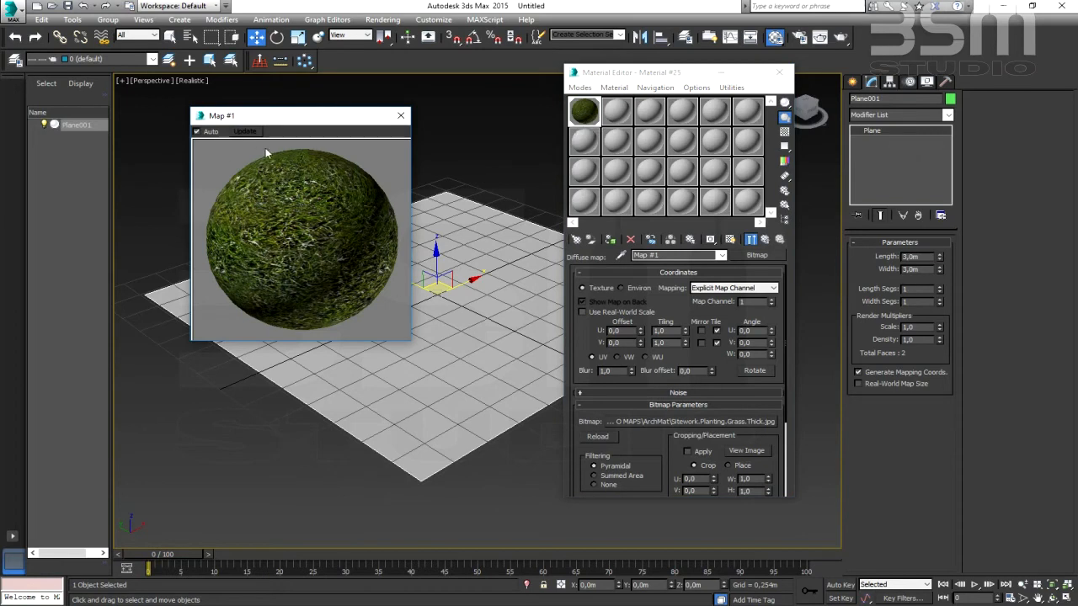
left_click_drag(288, 117, 288, 115)
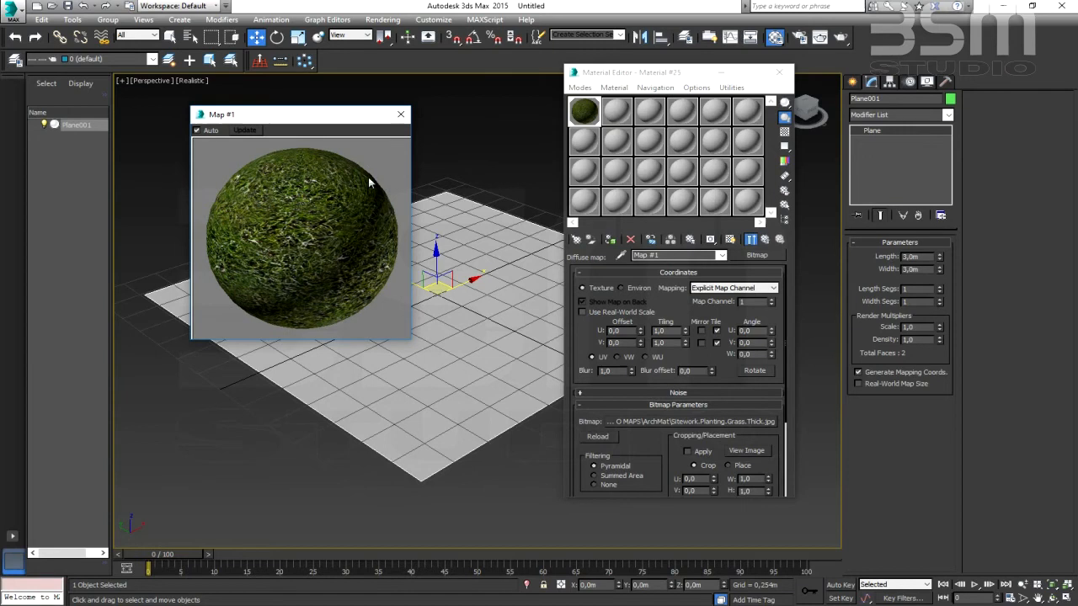
- Assign the grass material to the plane and show its shaded texture in the viewport
left_click(400, 119)
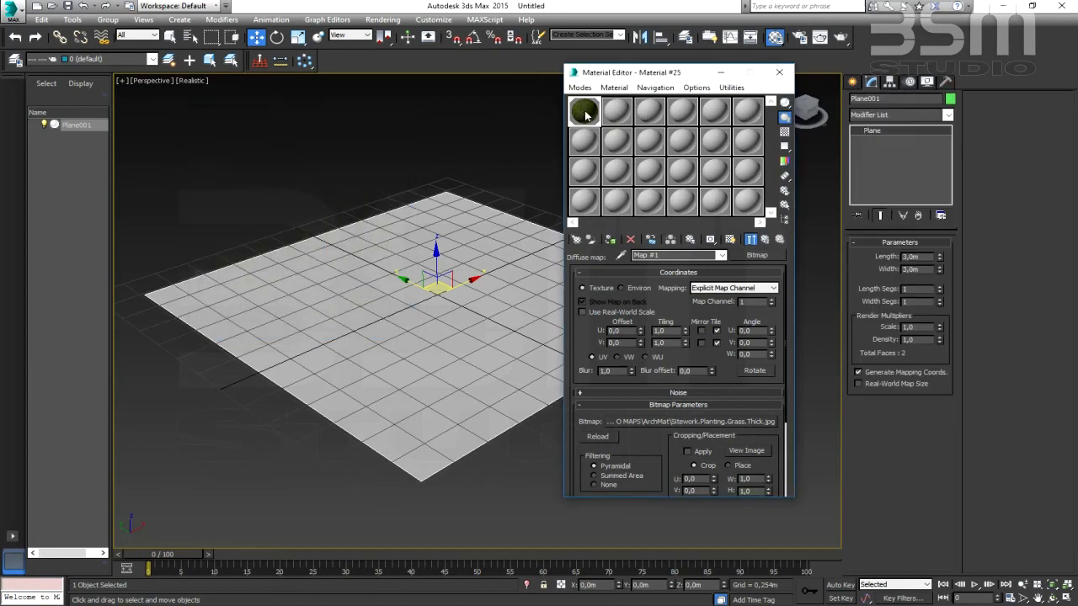
left_click_drag(587, 115, 437, 295)
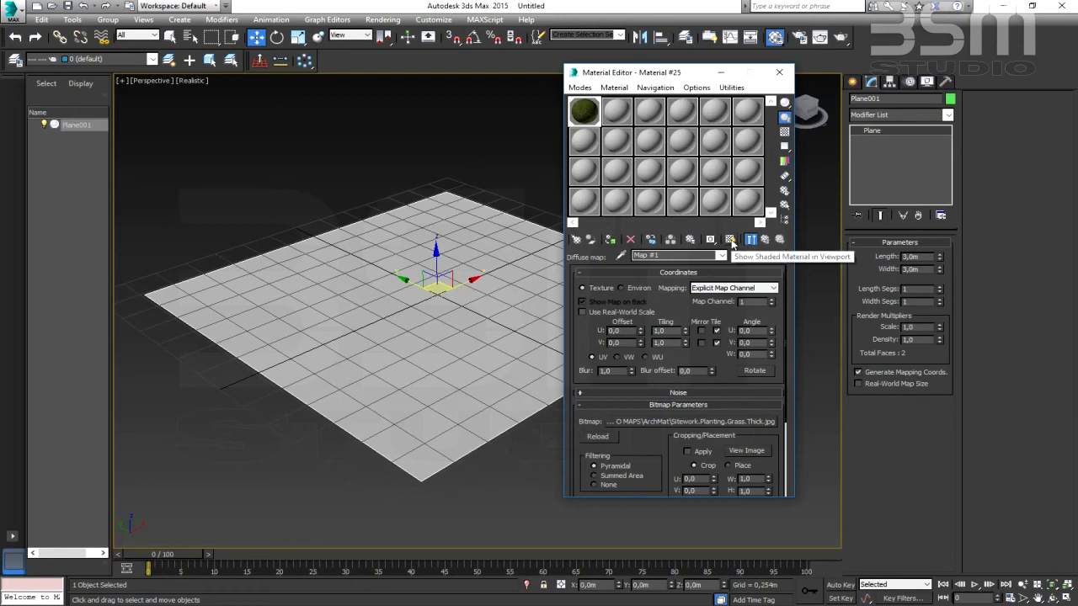
left_click(731, 241)
middle_click_drag(369, 342, 359, 319)
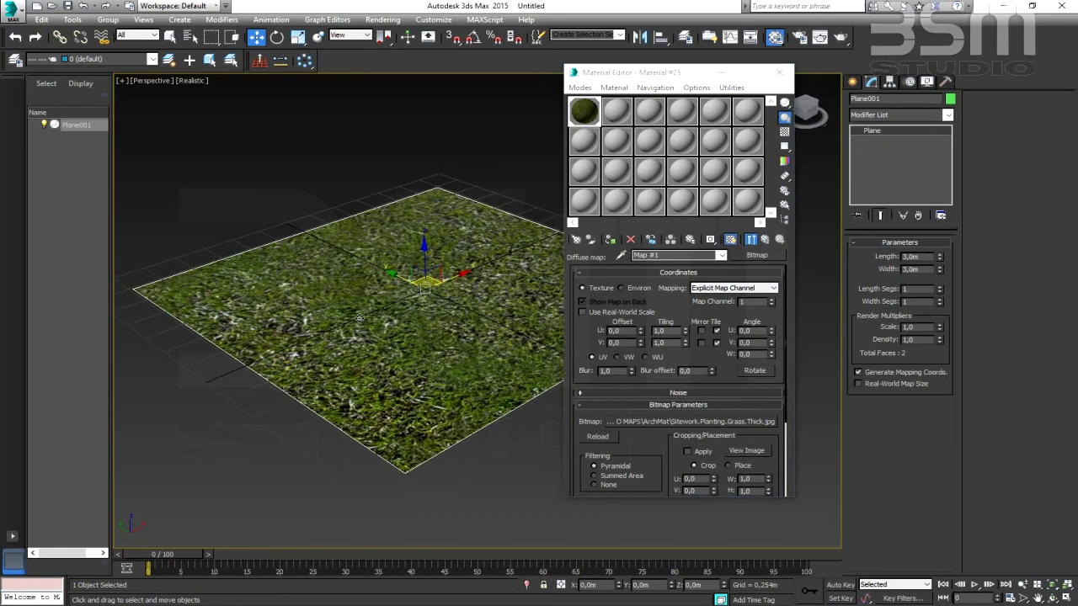
left_click(779, 71)
middle_click_drag(529, 317, 554, 315)
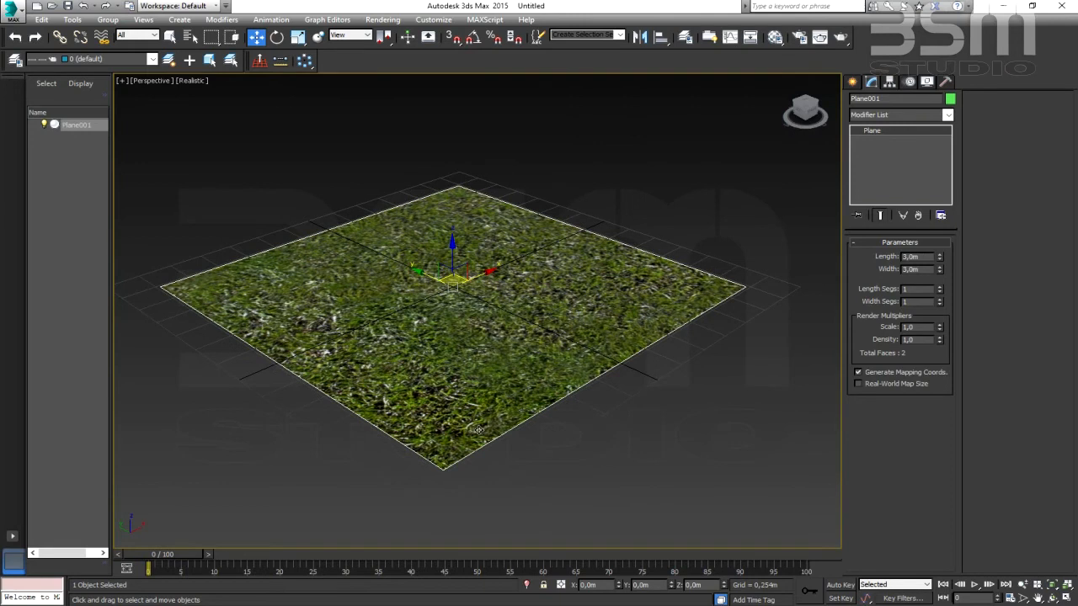
scroll(444, 305, "up", 2)
scroll(468, 316, "down", 1)
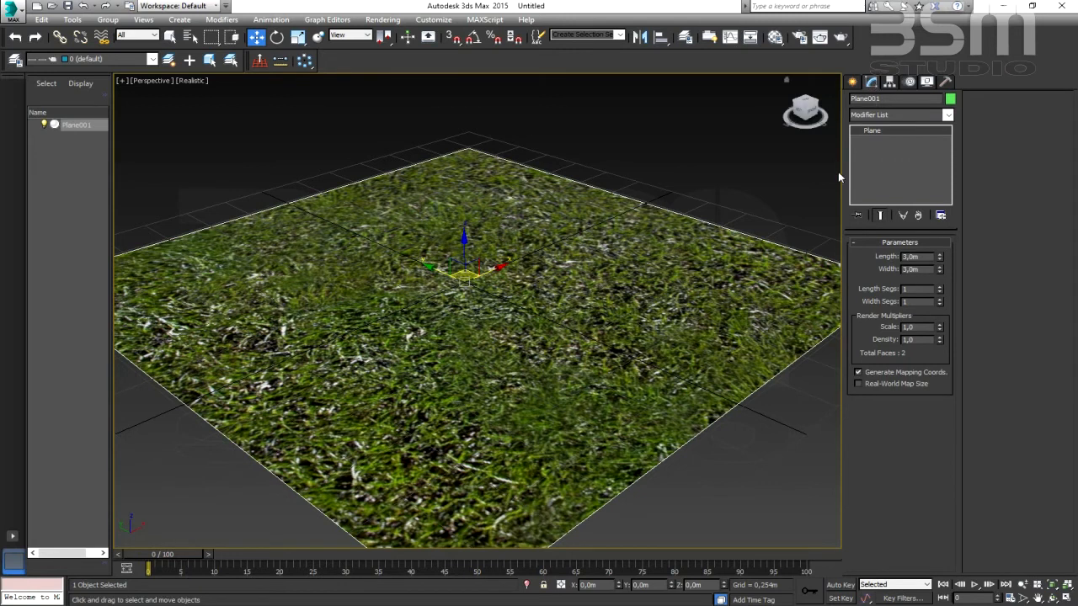
- Add a MapScaler (WSM) modifier to the plane and set its scale to 1 m
left_click(948, 116)
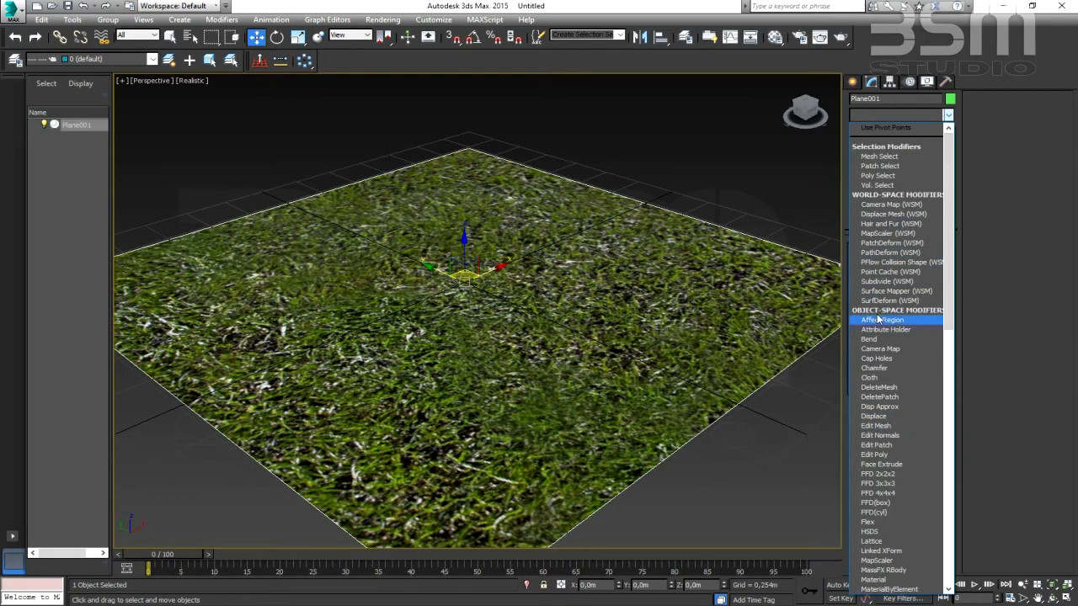
left_click(896, 233)
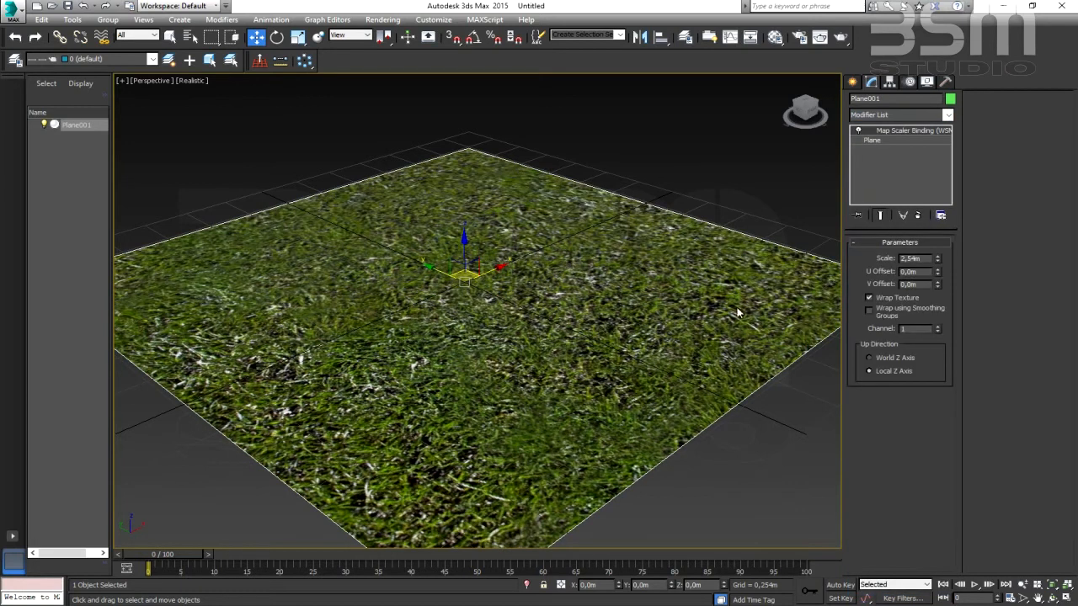
left_click_drag(937, 261, 930, 308)
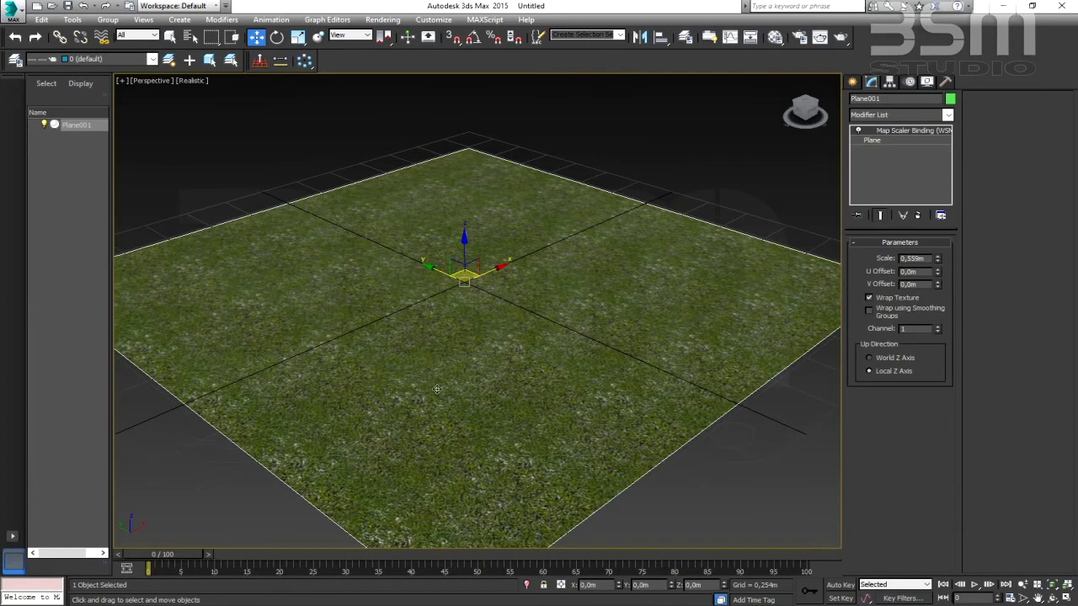
left_click_drag(924, 264, 848, 257)
type("1")
key("Return")
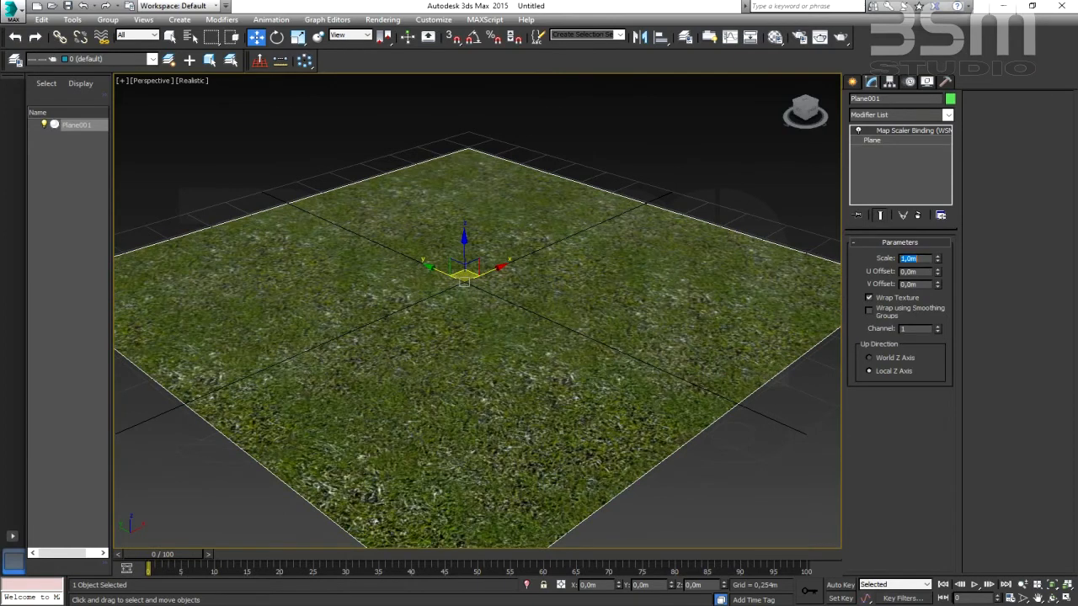
- Examine the rescaled grass texture on the plane up close and from farther away
mouse_move(494, 307)
middle_mouse_down()
mouse_move(511, 267)
mouse_move(490, 264)
mouse_move(495, 289)
middle_mouse_up()
scroll(457, 267, "up", 2)
scroll(457, 267, "up", 2)
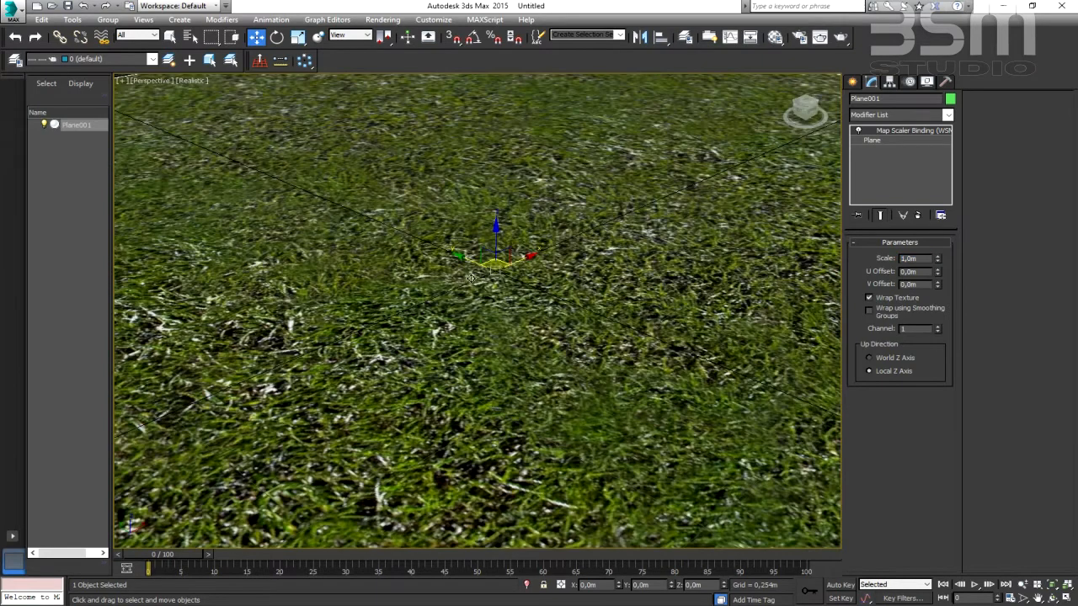
scroll(472, 277, "down", 2)
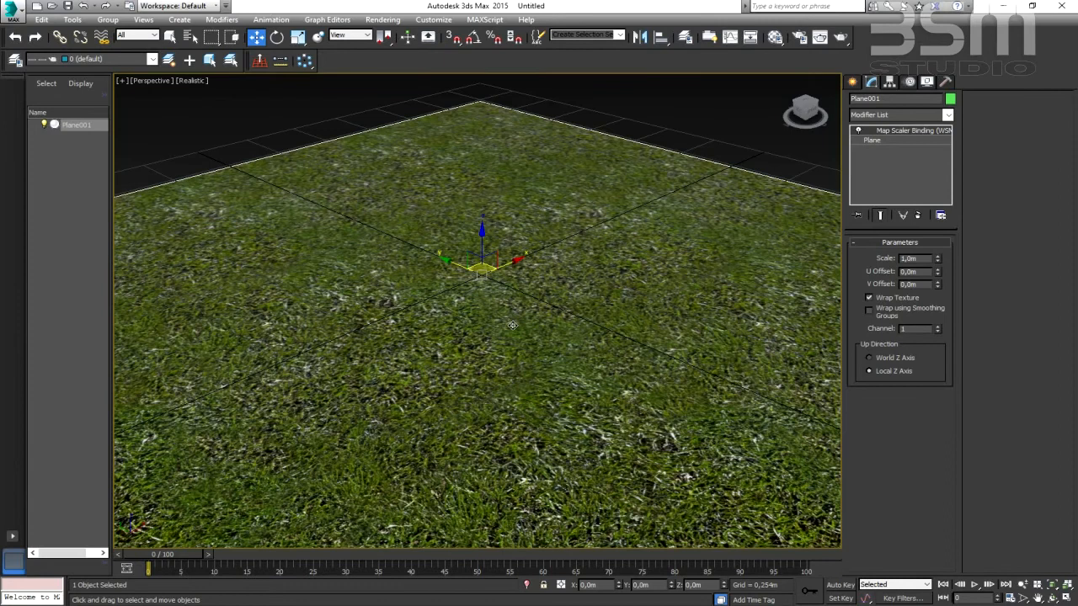
scroll(513, 323, "down", 2)
middle_click_drag(448, 280, 417, 276)
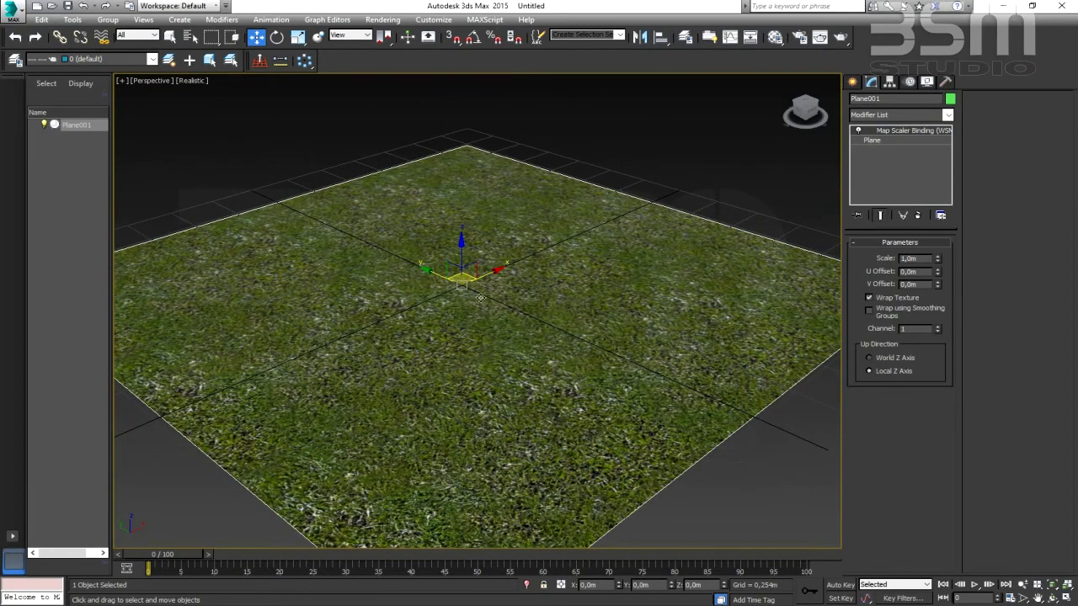
middle_click_drag(506, 260, 532, 250)
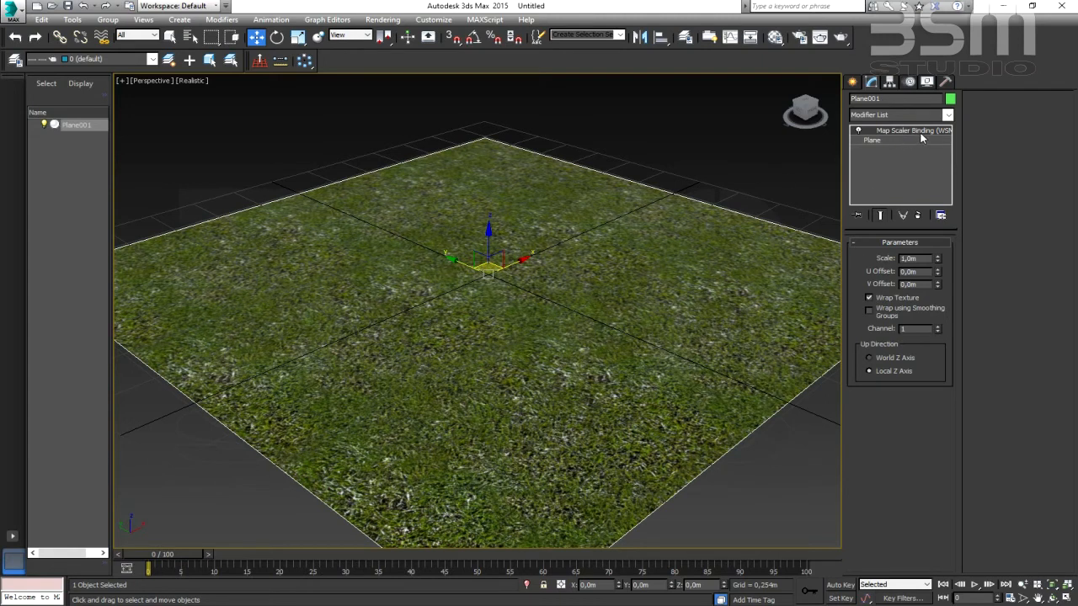
- Create a sphere with a radius of about 0.24 m near the centre of the grass plane
left_click(852, 82)
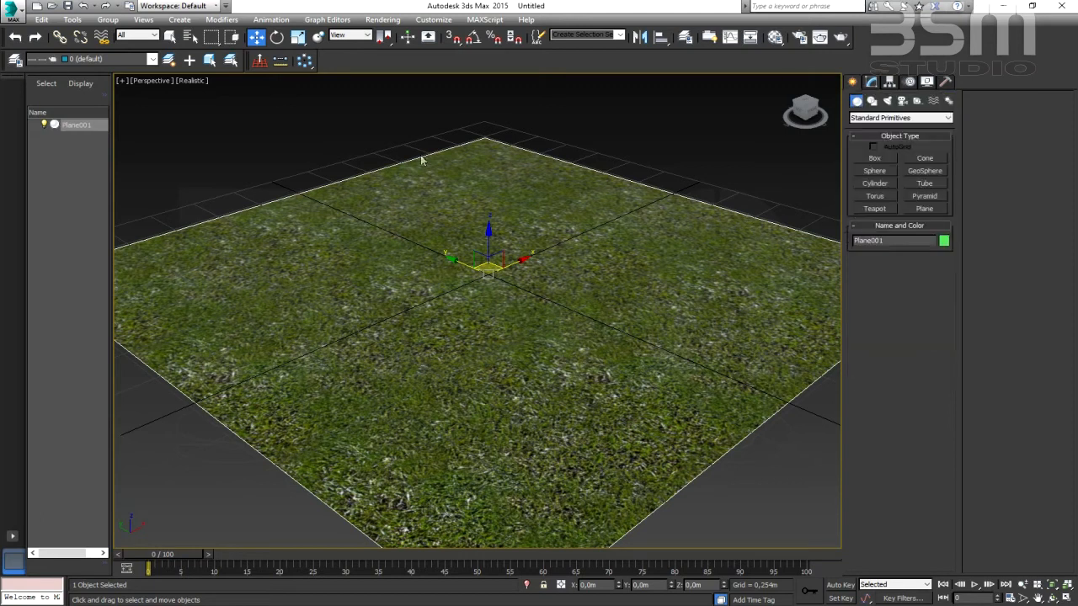
left_click(874, 171)
left_click_drag(475, 279, 499, 308)
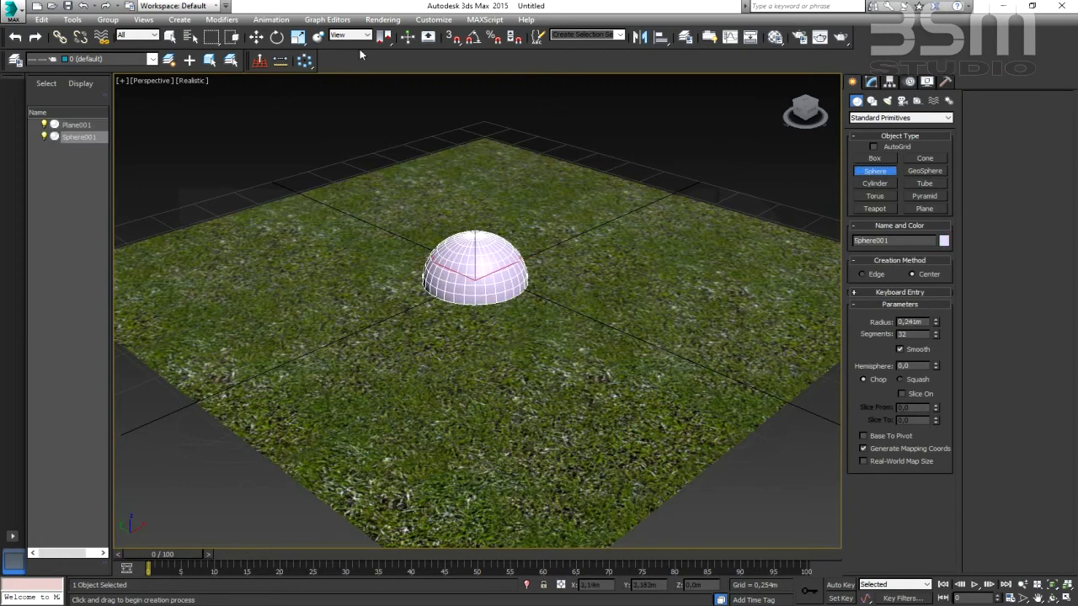
key("w")
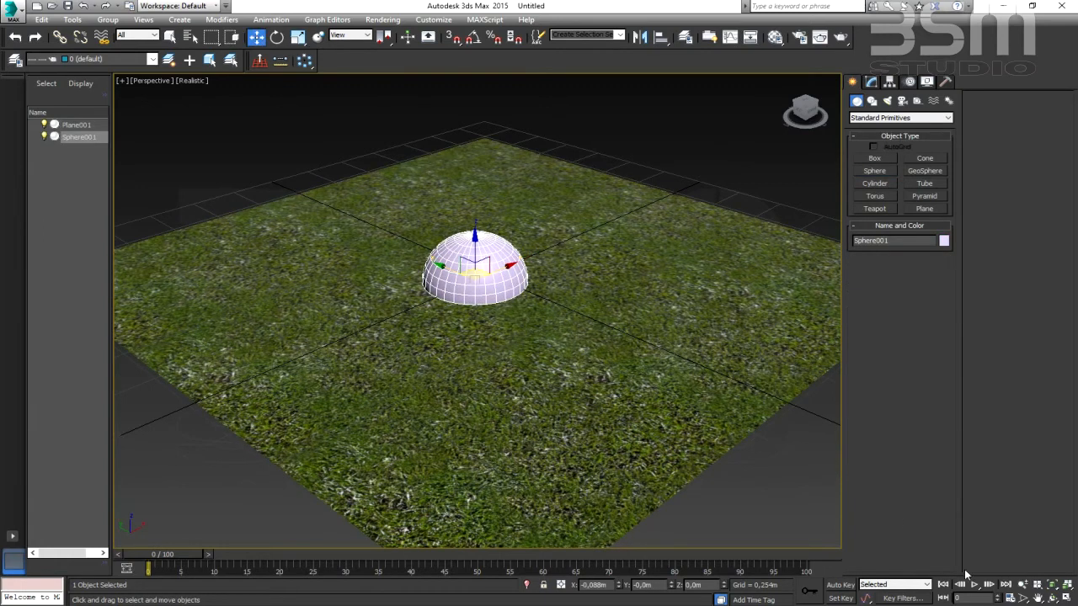
left_click(1053, 598)
left_click_drag(472, 341, 480, 269)
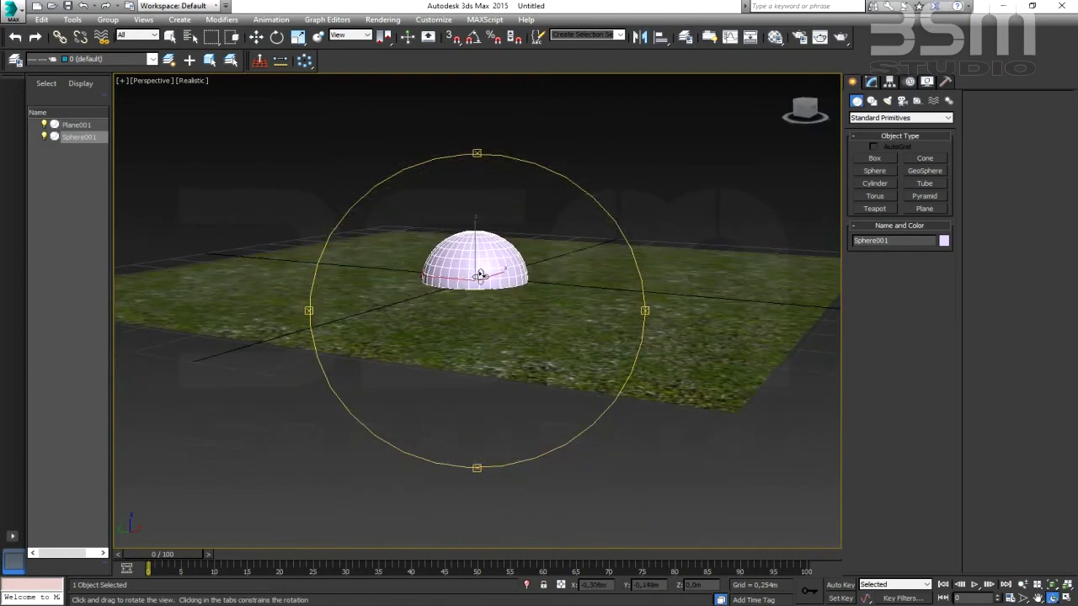
mouse_move(481, 308)
left_mouse_down()
mouse_move(478, 282)
mouse_move(464, 320)
mouse_move(472, 330)
mouse_move(491, 306)
left_mouse_up()
middle_click_drag(491, 306, 484, 309)
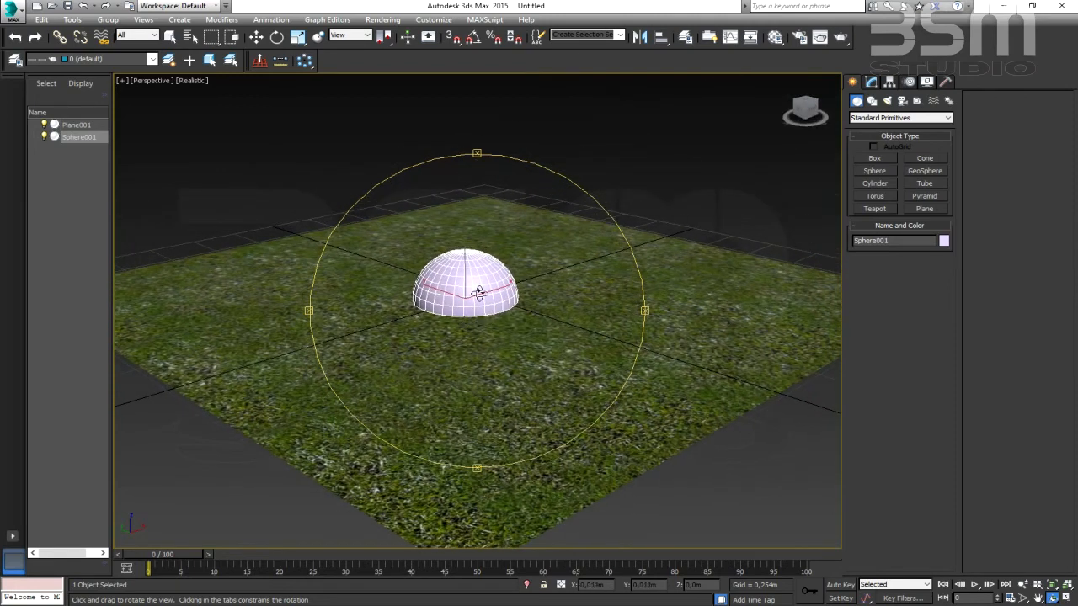
scroll(479, 294, "up", 3)
left_click_drag(480, 321, 499, 289)
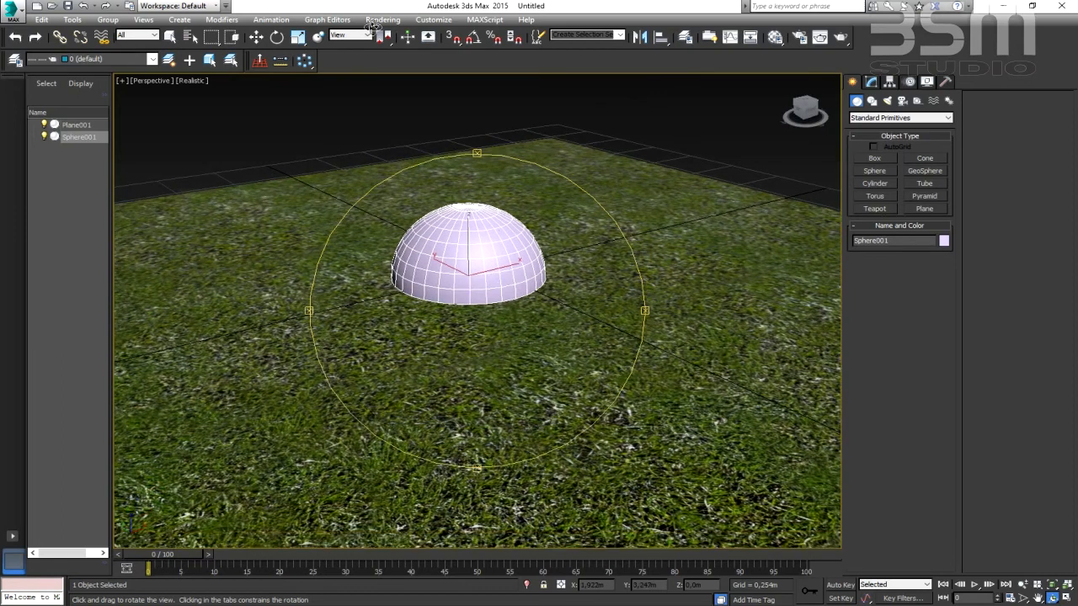
left_click(256, 37)
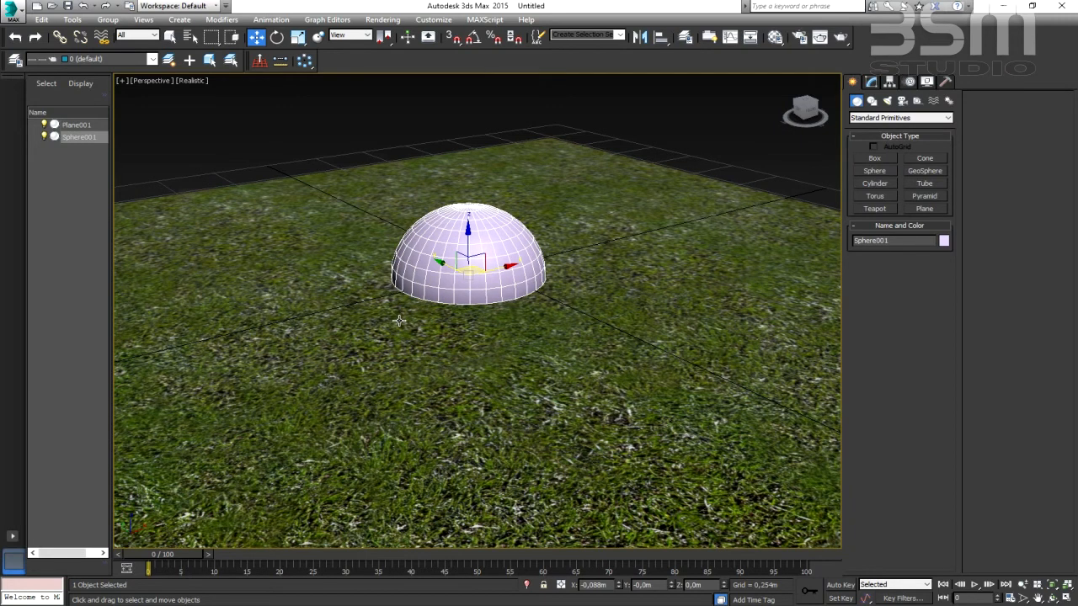
- Load a VRayLightMtl material into the second sample slot of the Material Editor
left_click(774, 38)
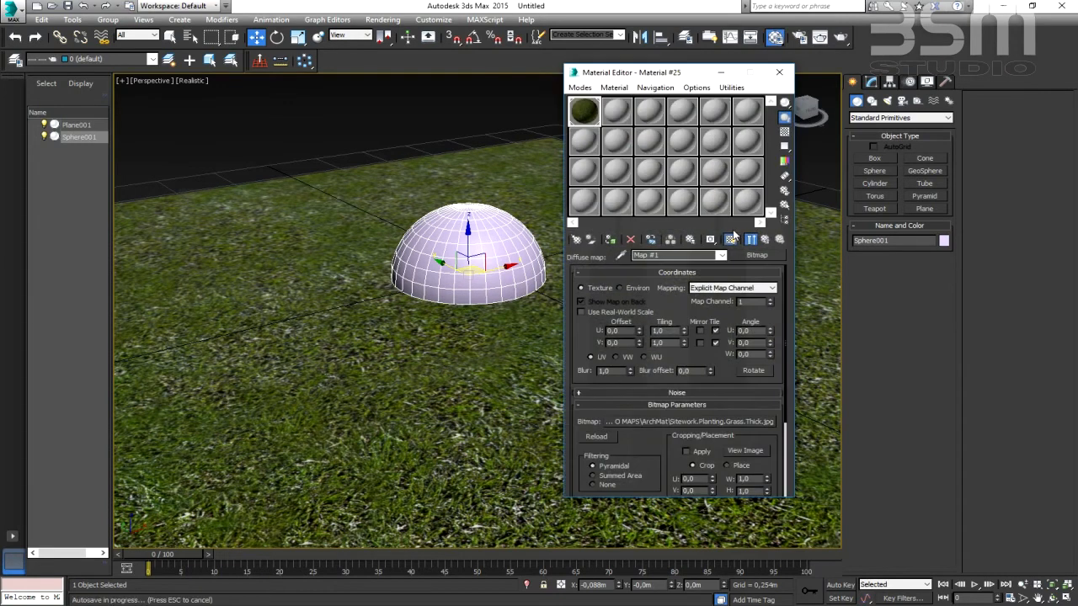
left_click(616, 117)
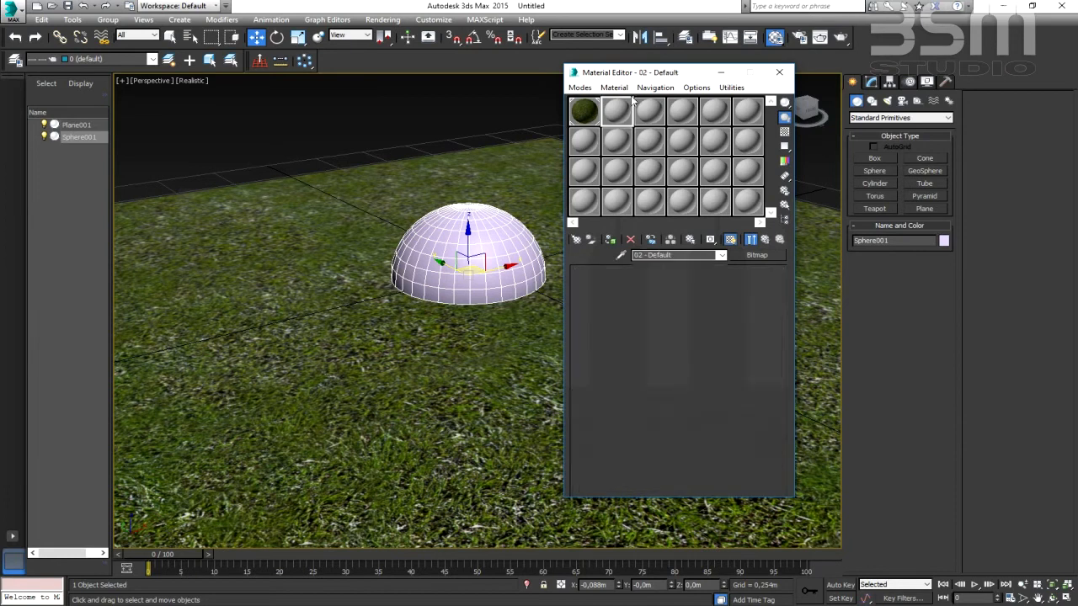
left_click(577, 116)
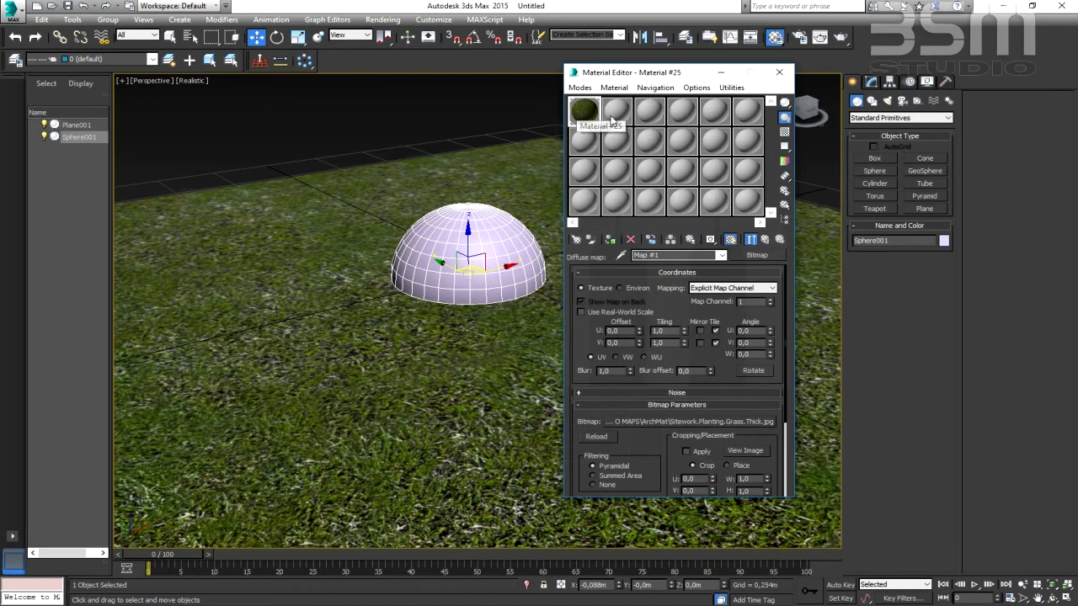
left_click(608, 122)
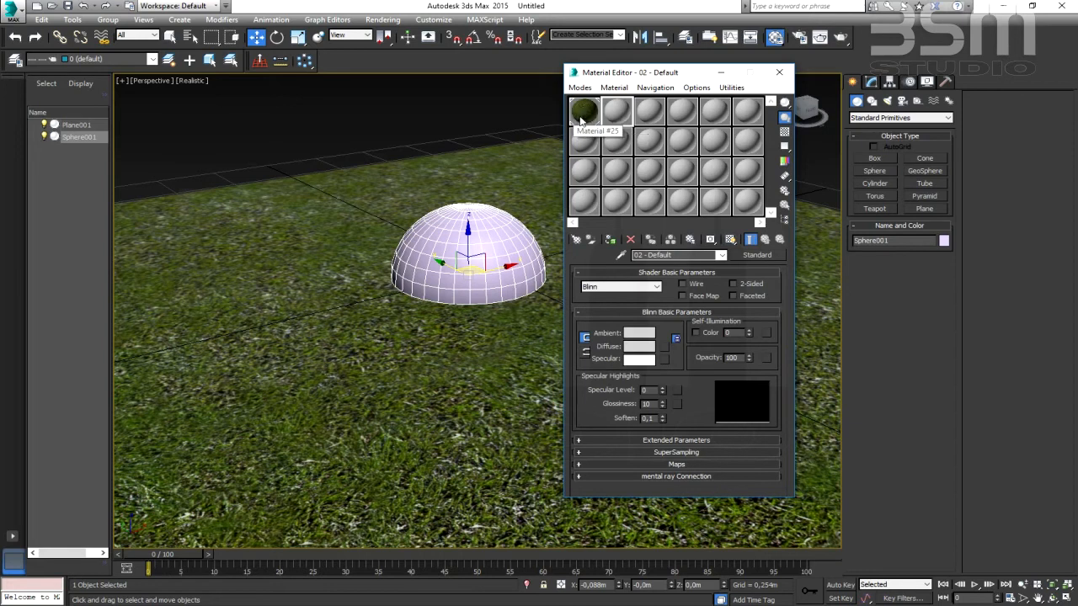
left_click(577, 241)
left_click(274, 270)
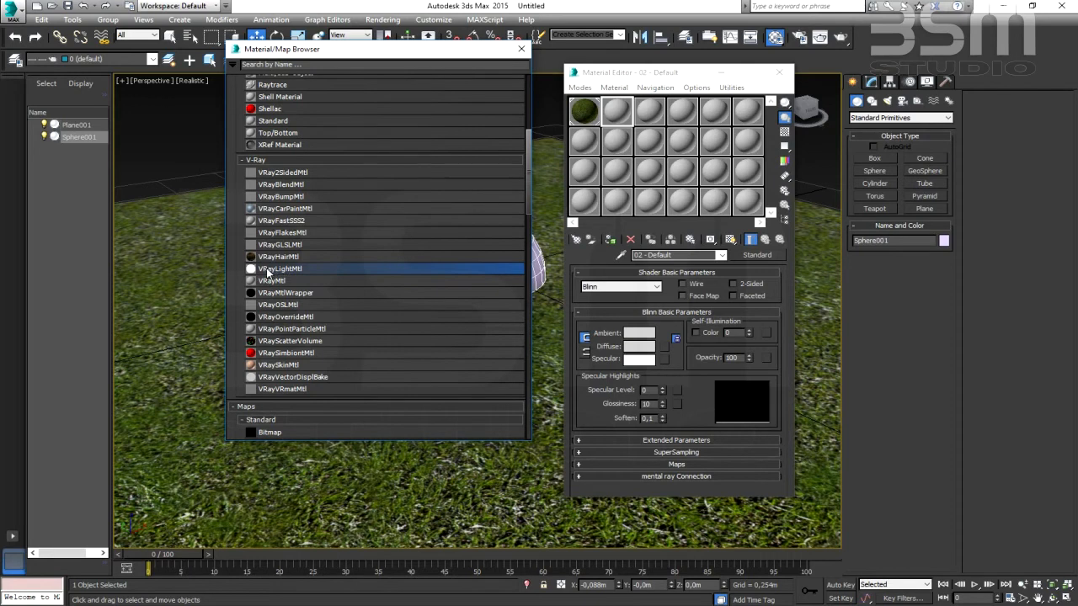
double_click(270, 269)
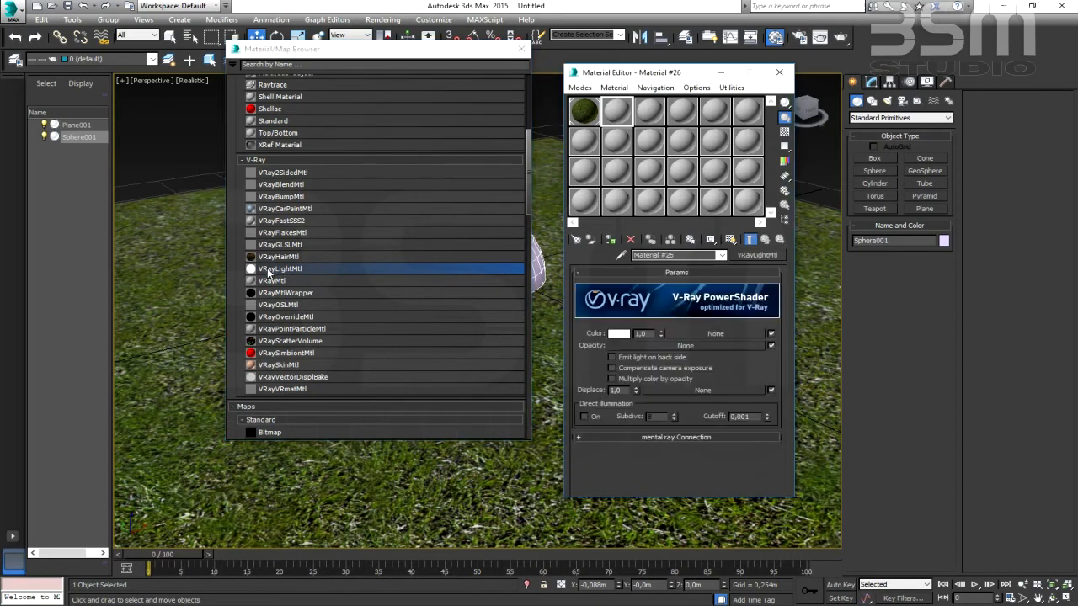
left_click(523, 49)
left_click(726, 88)
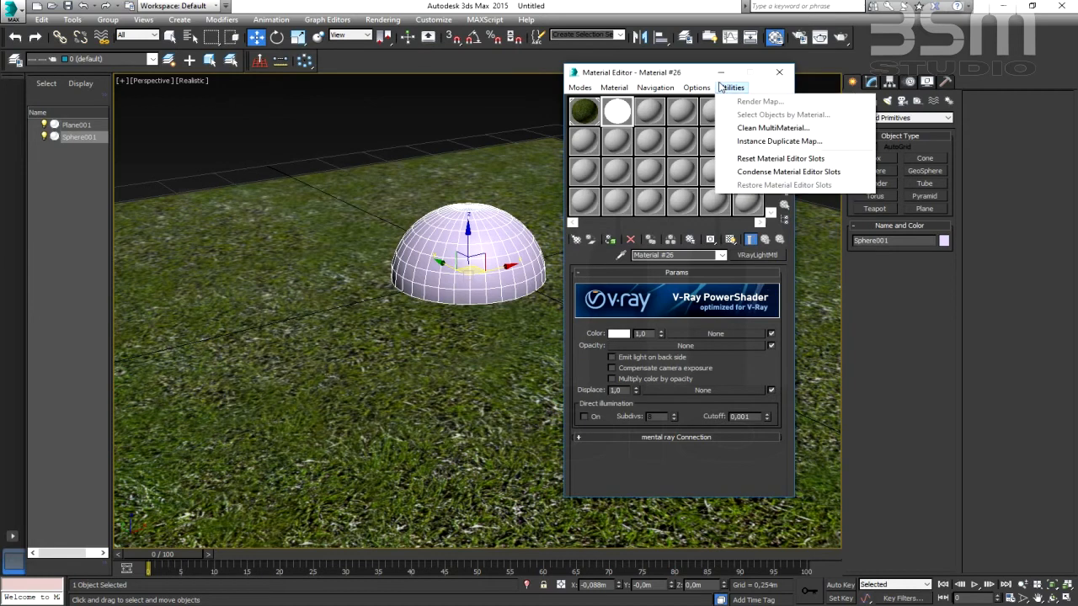
left_click(658, 77)
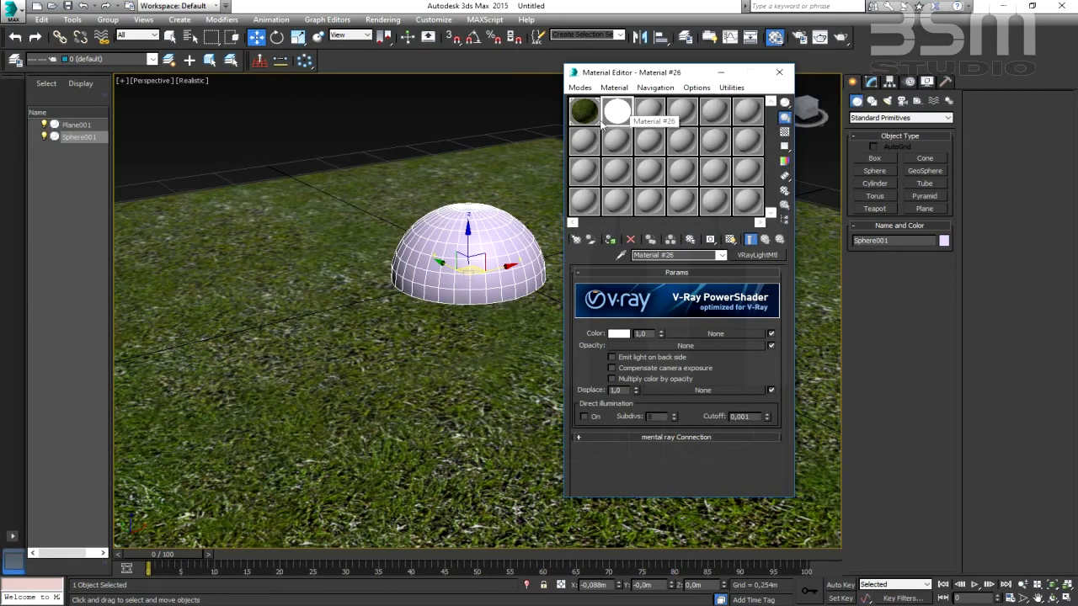
- Assign the VRayLightMtl to the sphere and set its color multiplier to 200
left_click_drag(617, 112, 482, 243)
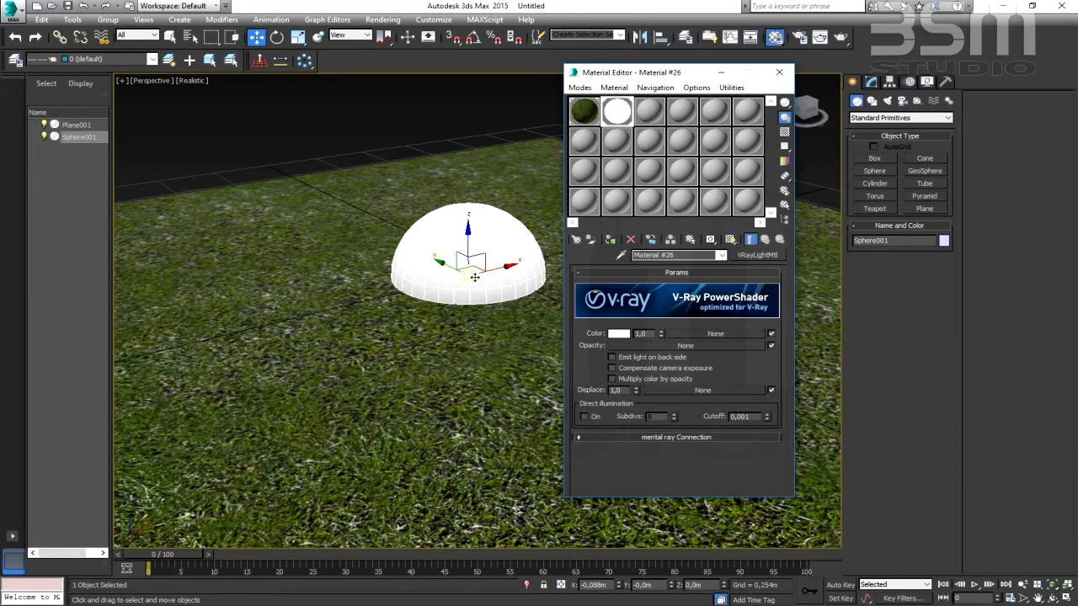
left_click_drag(665, 74, 695, 67)
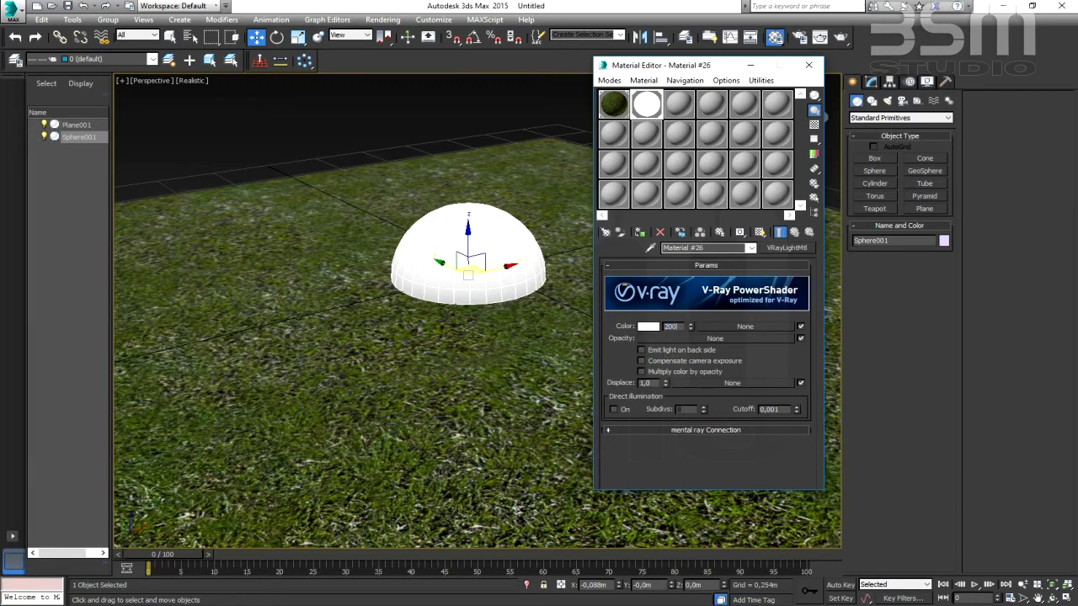
key("Return")
left_click(809, 65)
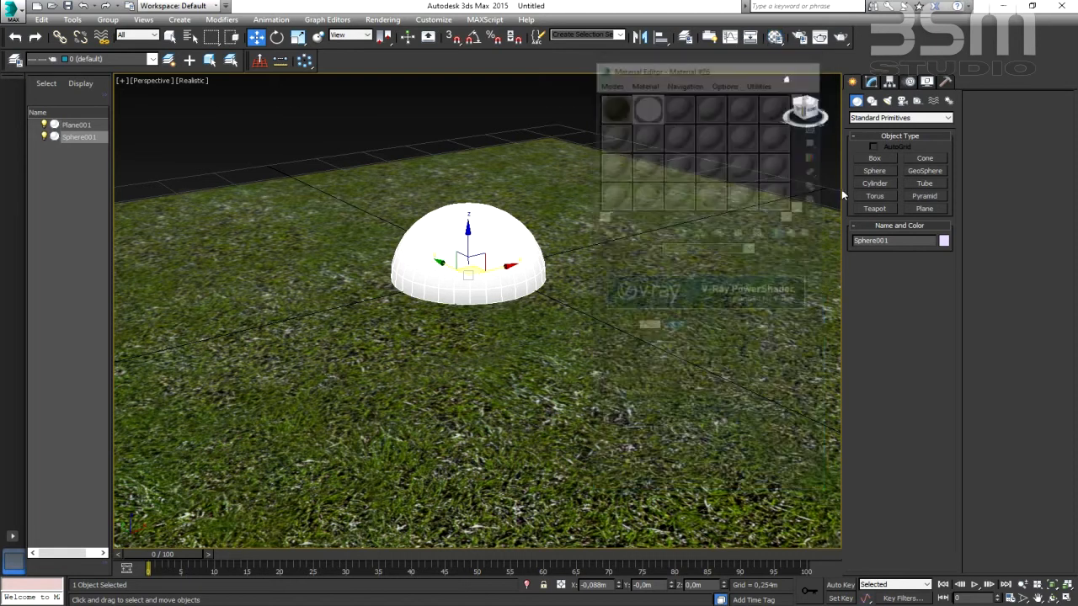
- Create a box about 0.40 m long, 0.29 m wide and 0.32 m high beside the sphere, and reopen the Material Editor clear of both objects
left_click(884, 159)
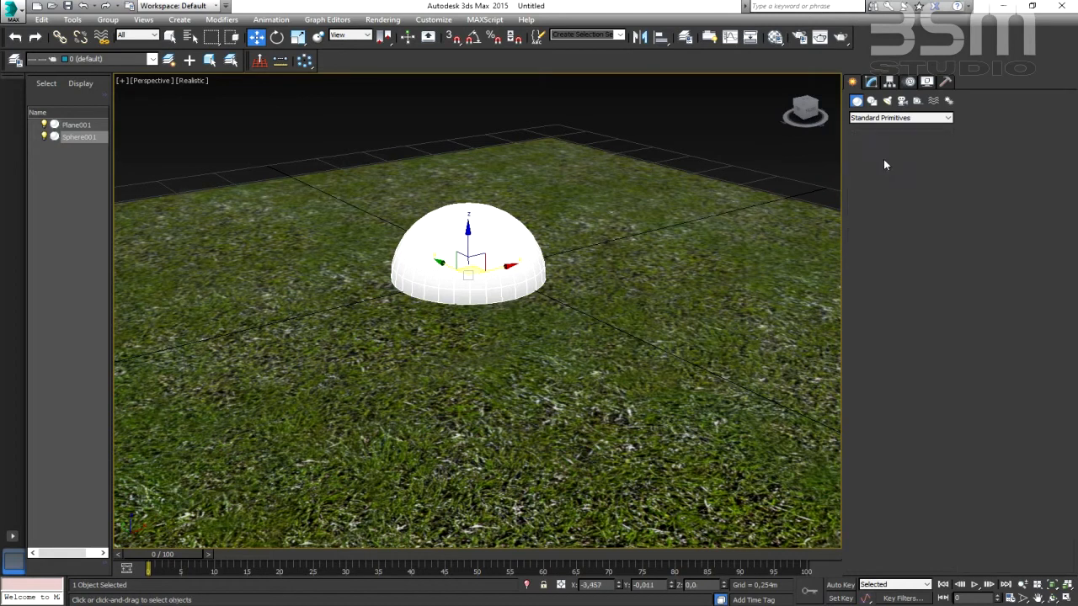
left_click_drag(597, 245, 620, 298)
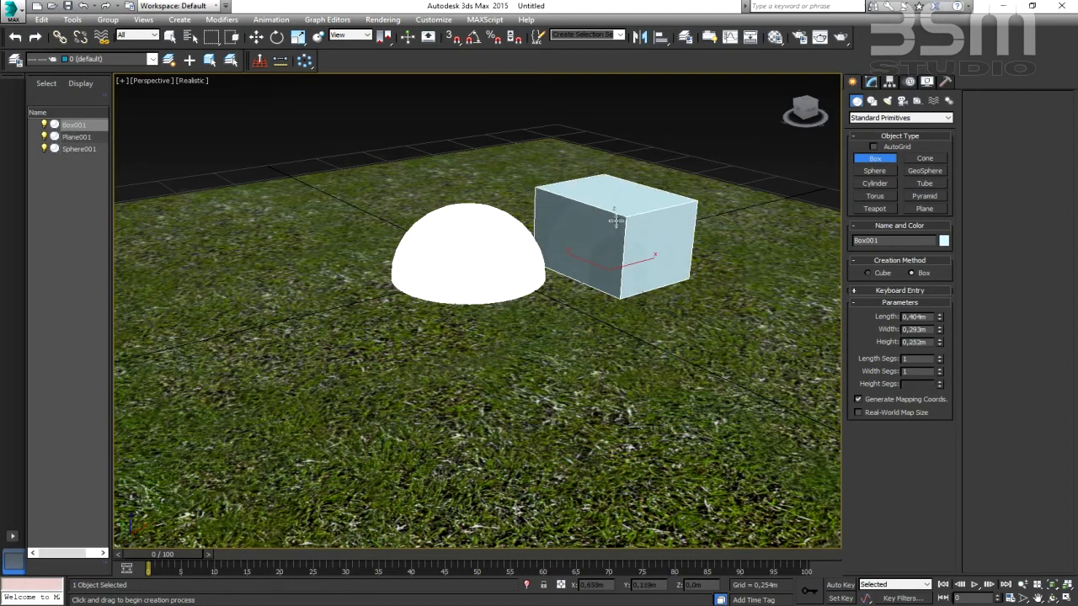
left_click(775, 37)
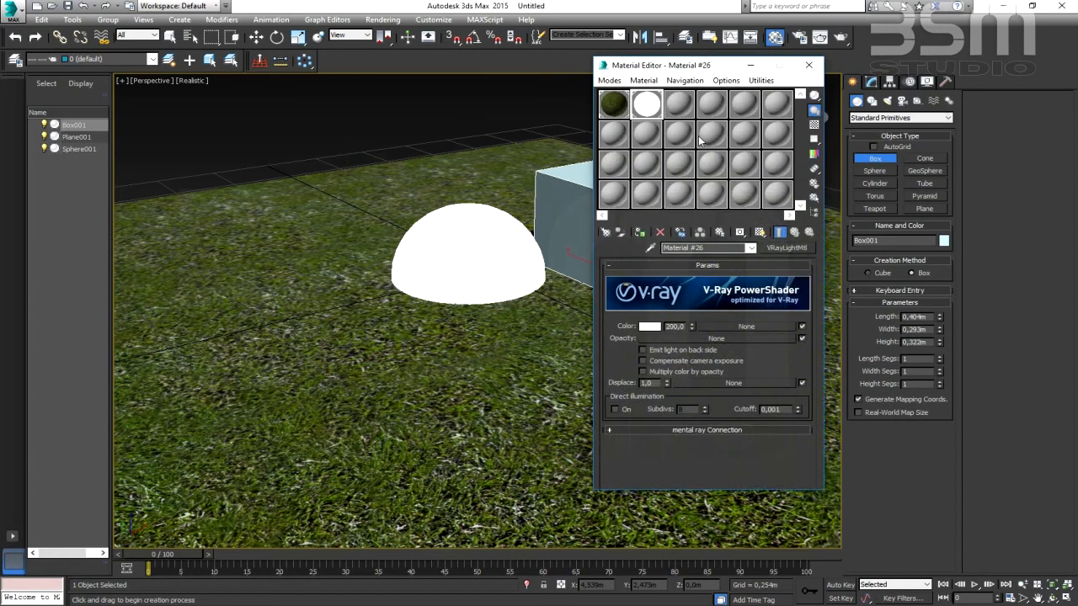
left_click_drag(687, 65, 235, 46)
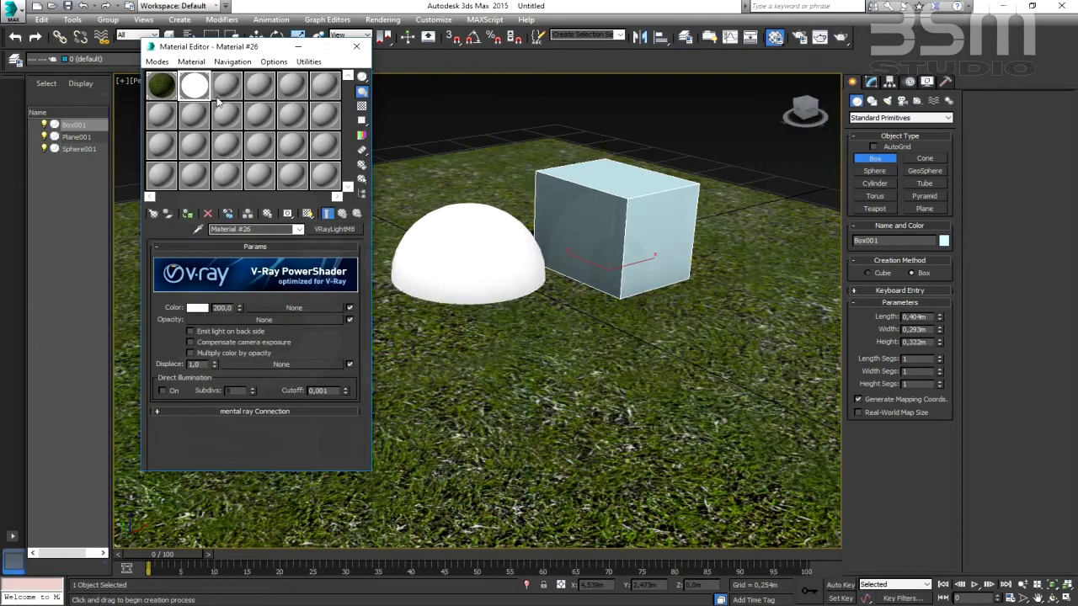
- Load a VRayMtl material into the third sample slot of the Material Editor and assign it to the box
left_click(226, 85)
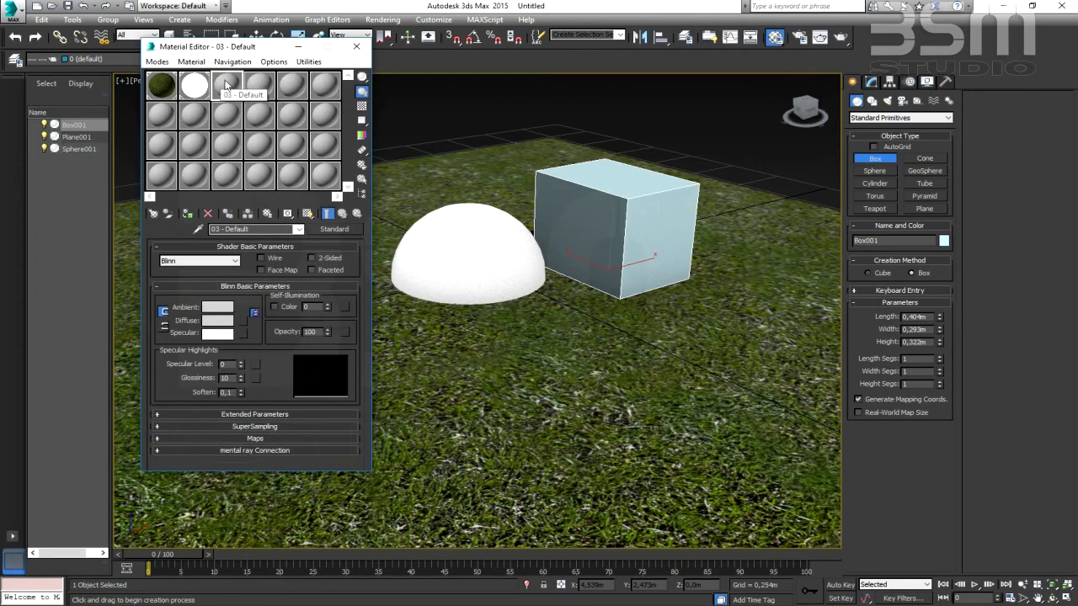
left_click(154, 214)
left_click_drag(321, 53, 263, 50)
left_click(224, 279)
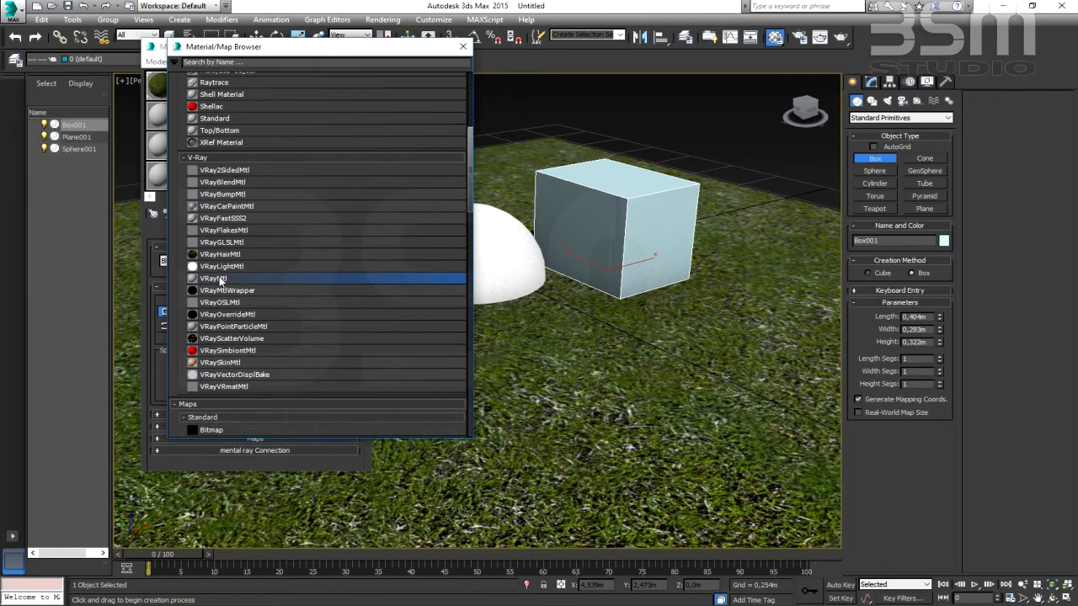
double_click(219, 279)
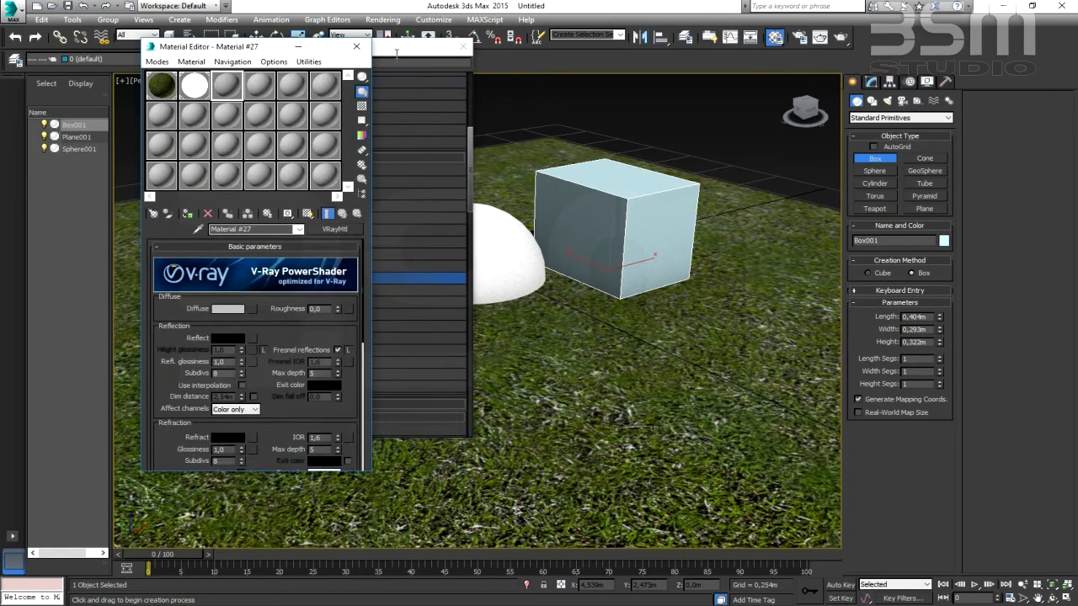
left_click_drag(402, 47, 522, 43)
left_click(582, 44)
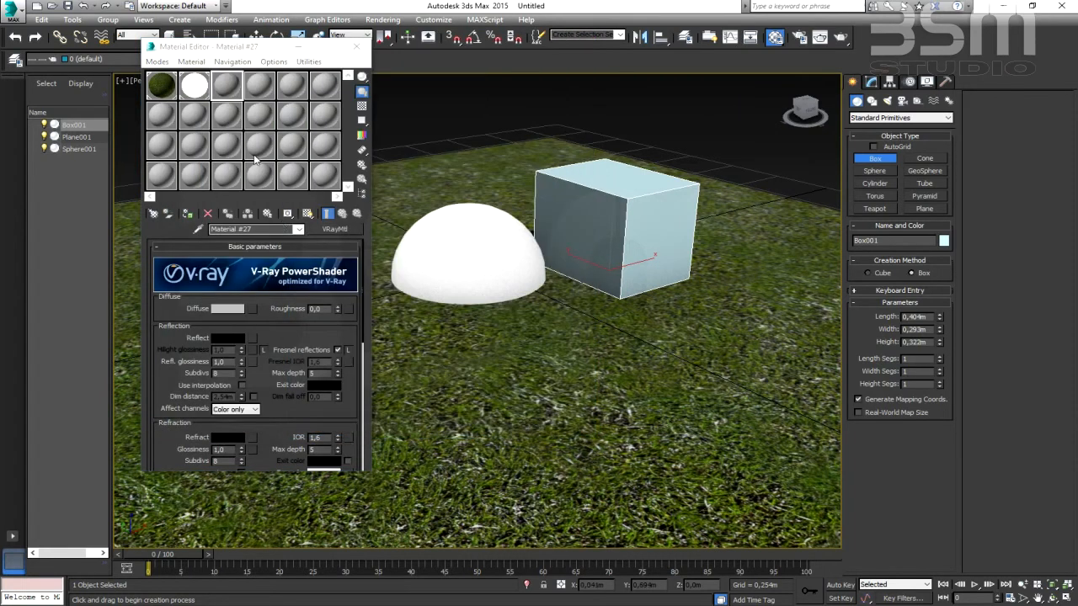
left_click(225, 97)
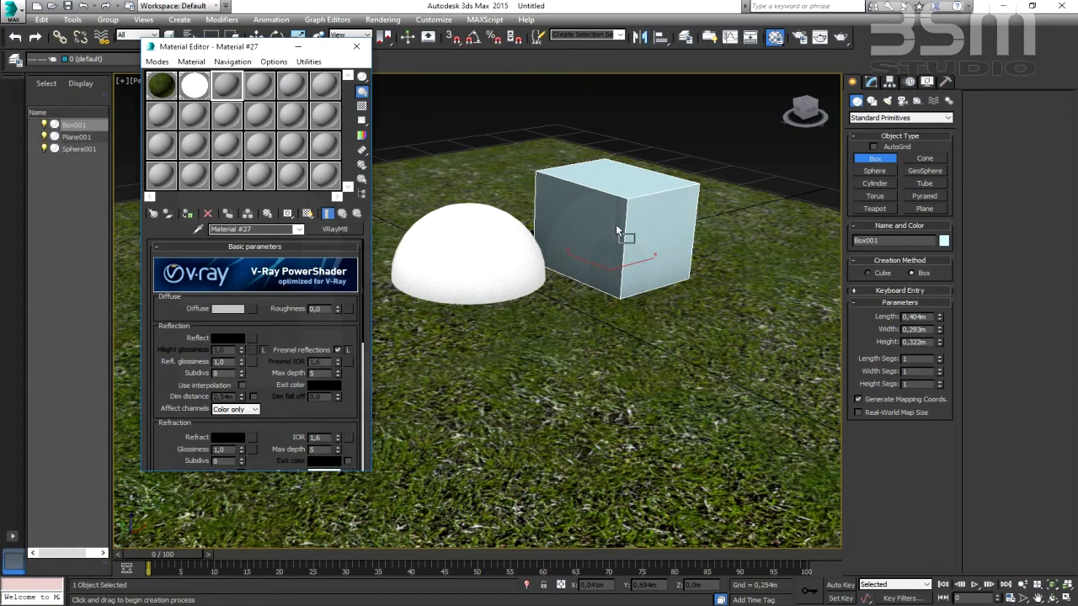
left_click_drag(598, 224, 598, 224)
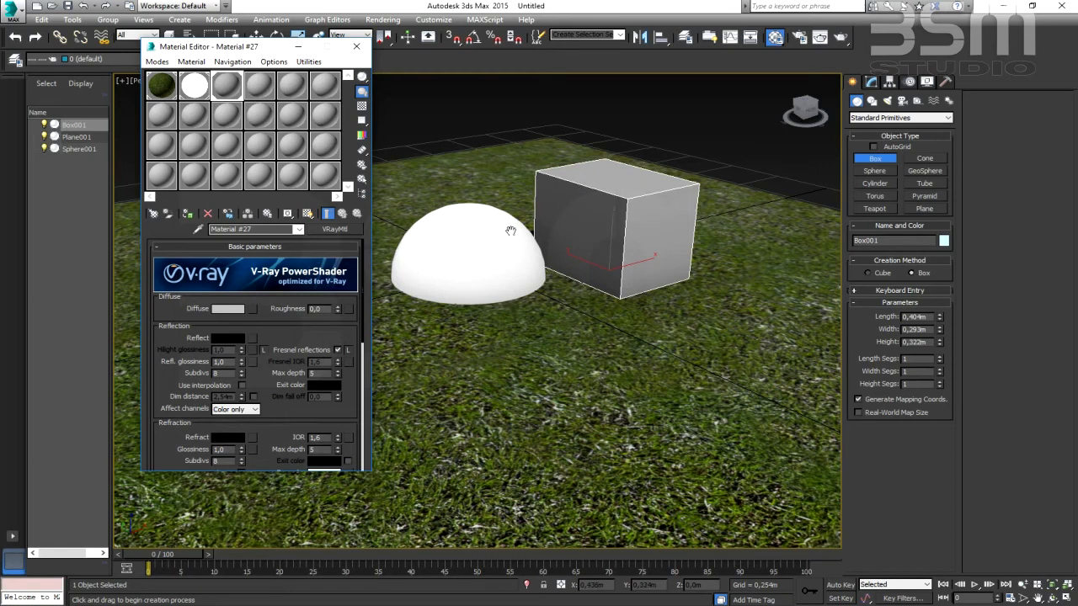
- Set the reflection color of the box's material to a light grey with a value of 186
left_click(228, 339)
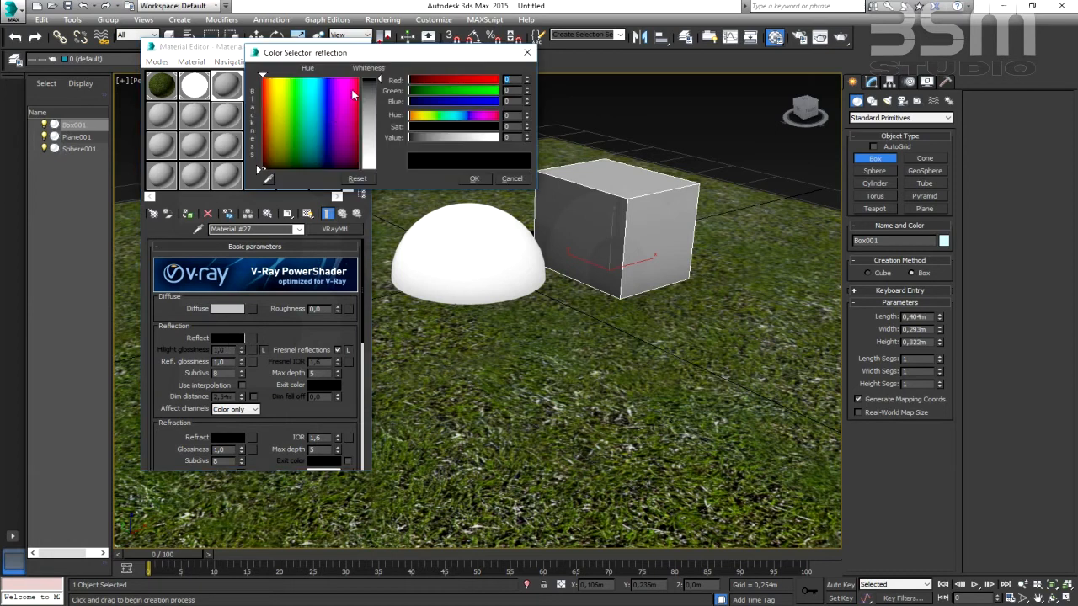
left_click_drag(384, 61, 554, 30)
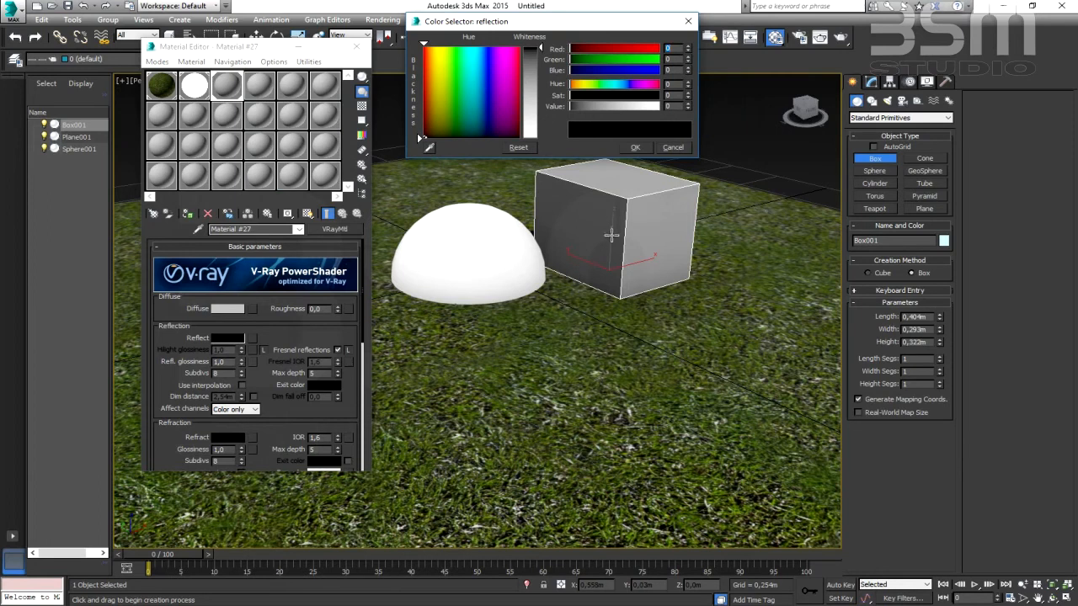
left_click_drag(540, 48, 527, 101)
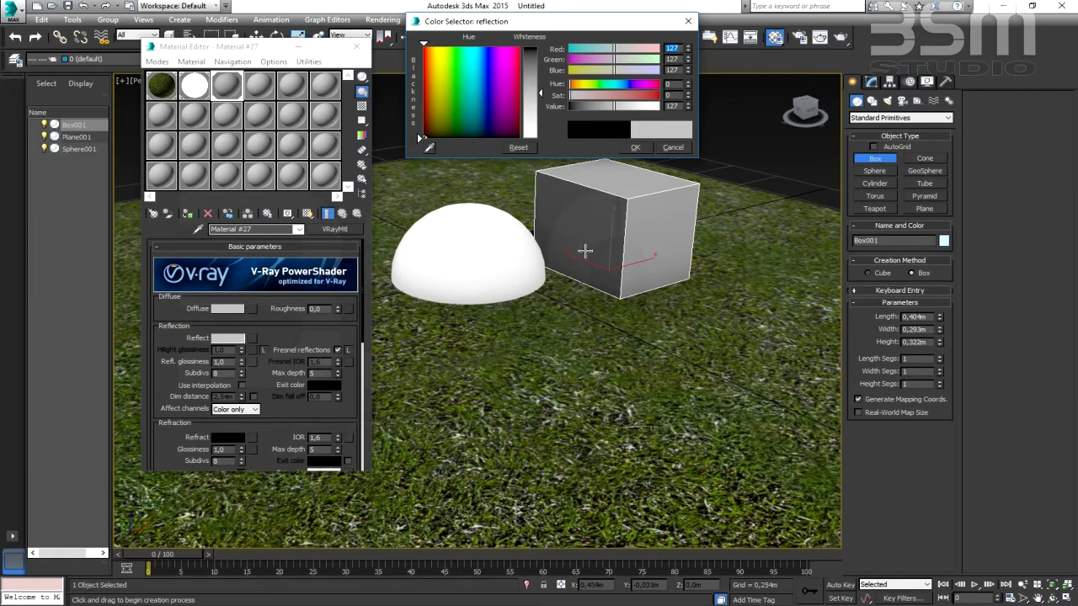
left_click_drag(541, 94, 544, 143)
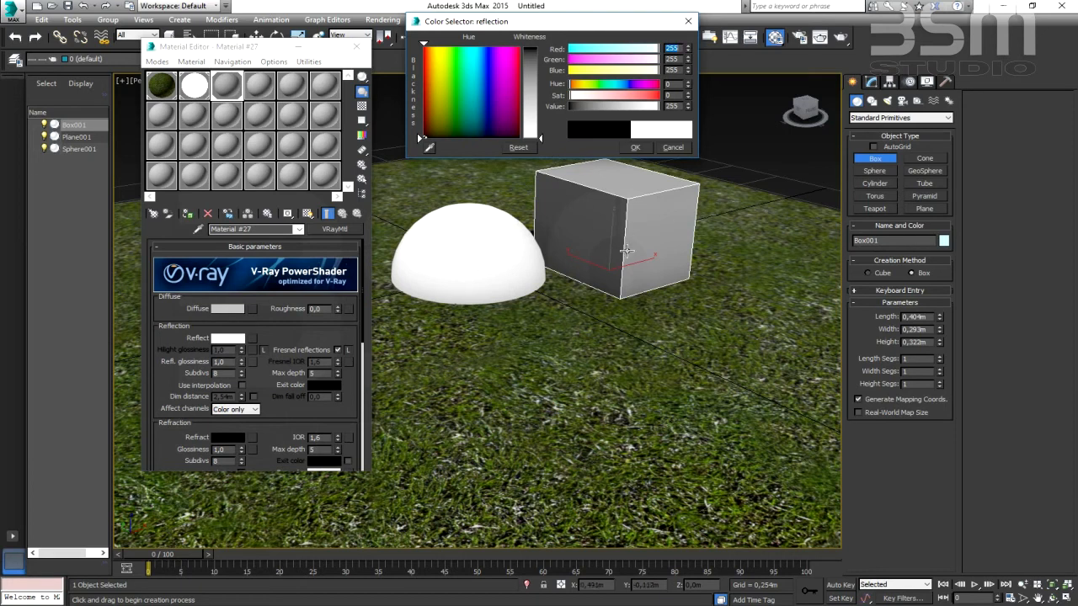
left_click_drag(540, 138, 542, 114)
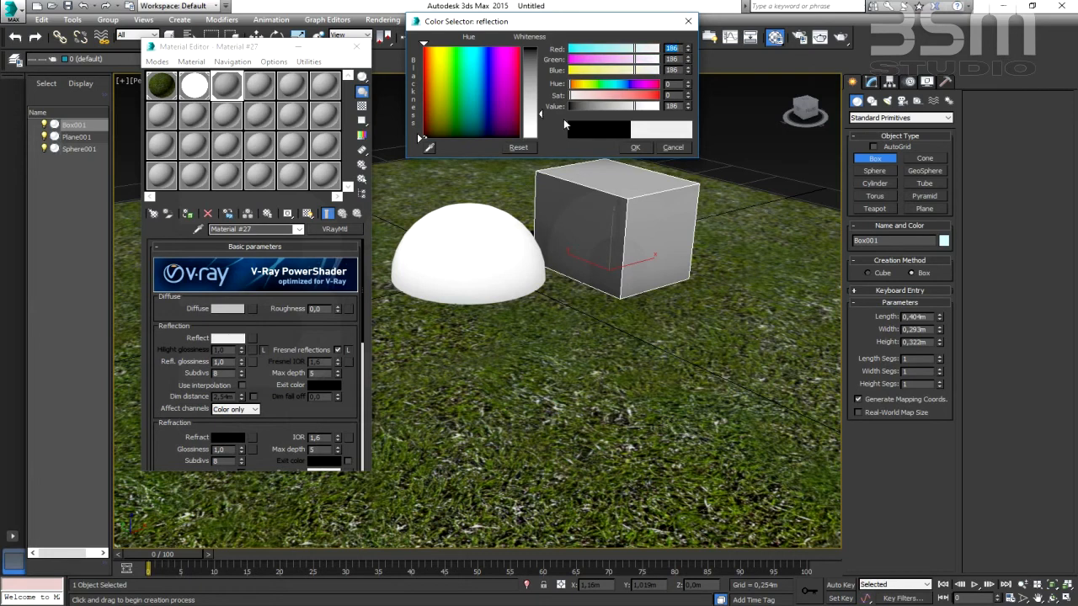
left_click(635, 148)
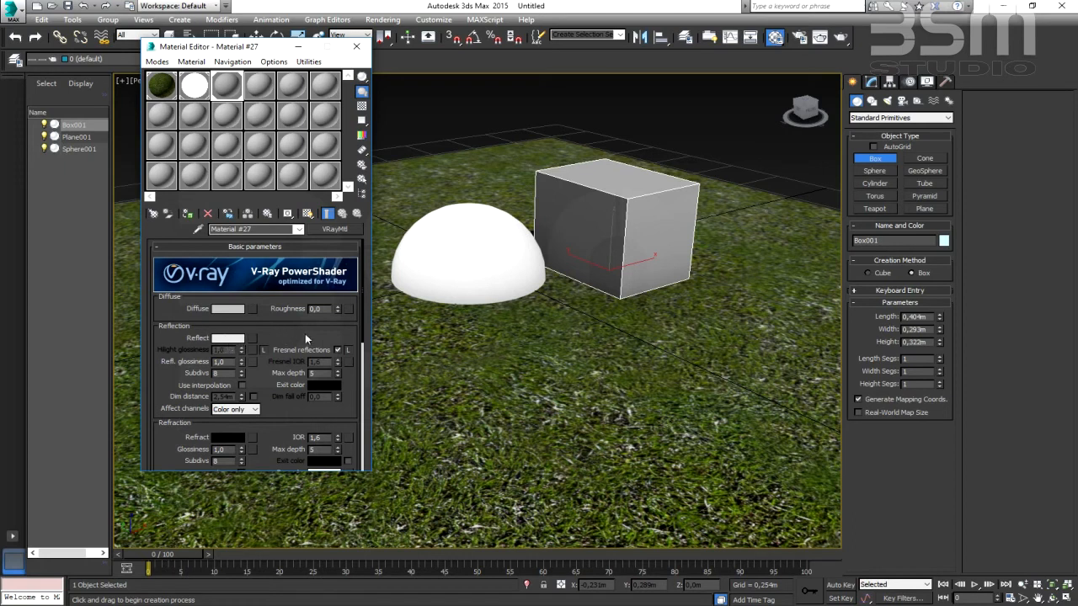
- Turn off Fresnel reflections for the box's material and close the Material Editor
left_click(337, 349)
left_click(337, 350)
left_click(160, 95)
left_click(195, 89)
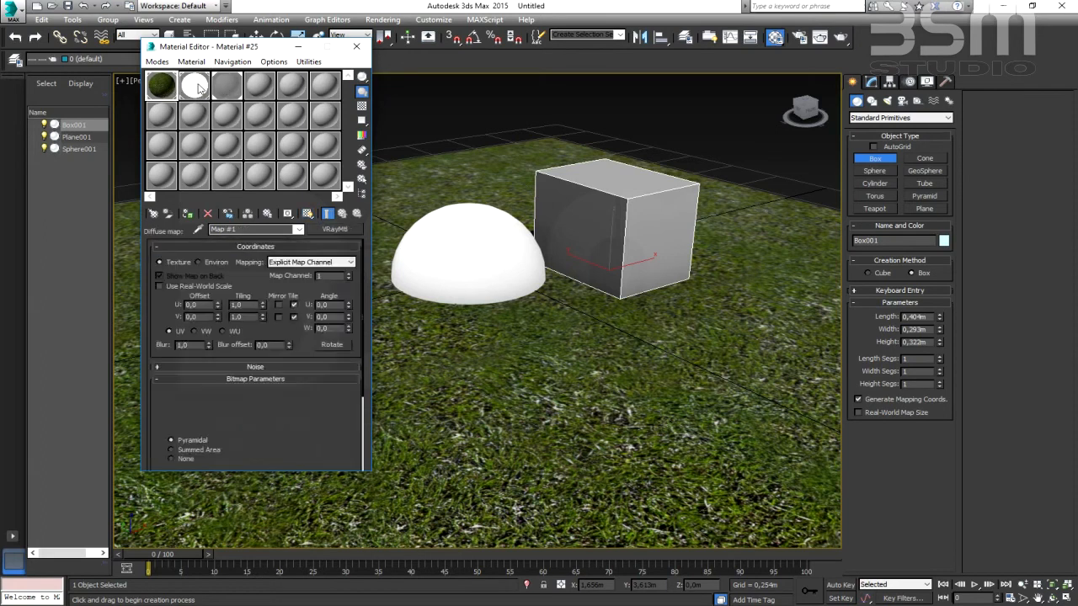
left_click(226, 89)
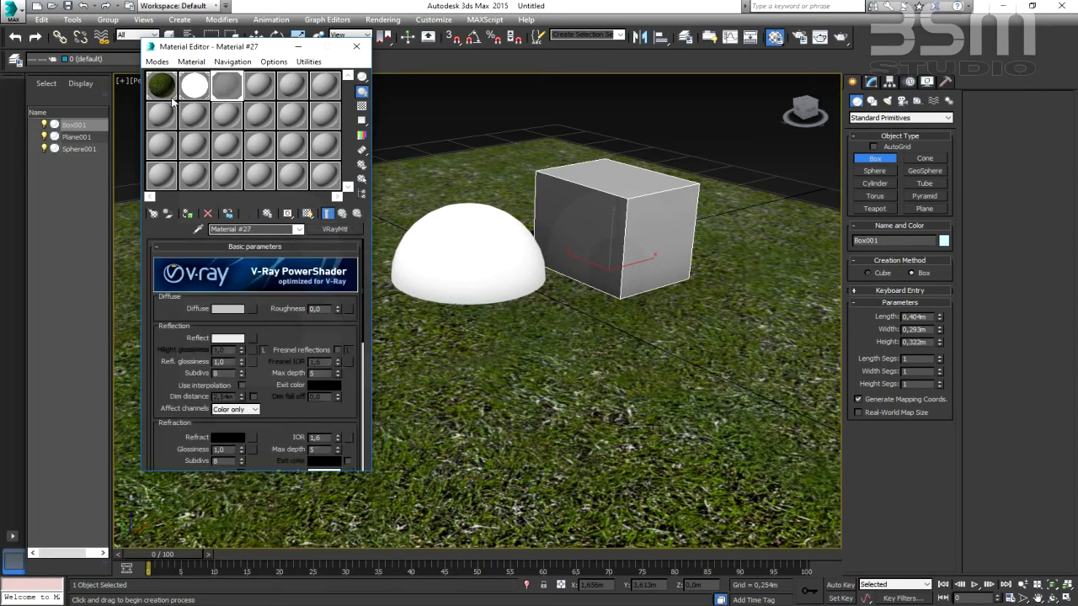
left_click(354, 48)
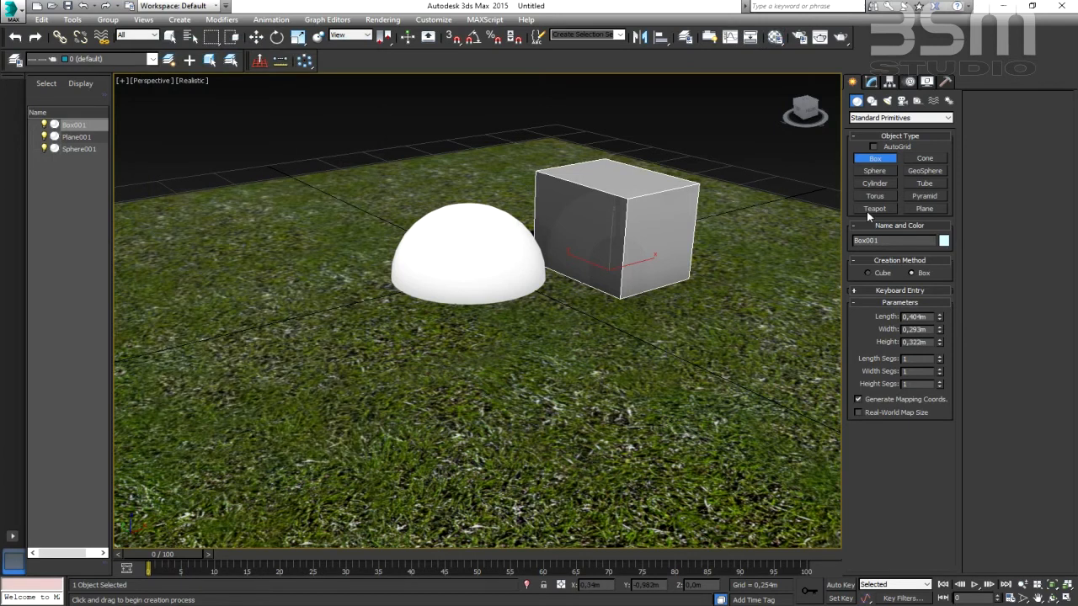
- Create an upright cylinder beside the sphere, on the side opposite the box, and move it slightly forward on the grass plane
left_click(875, 184)
left_click_drag(351, 318, 393, 337)
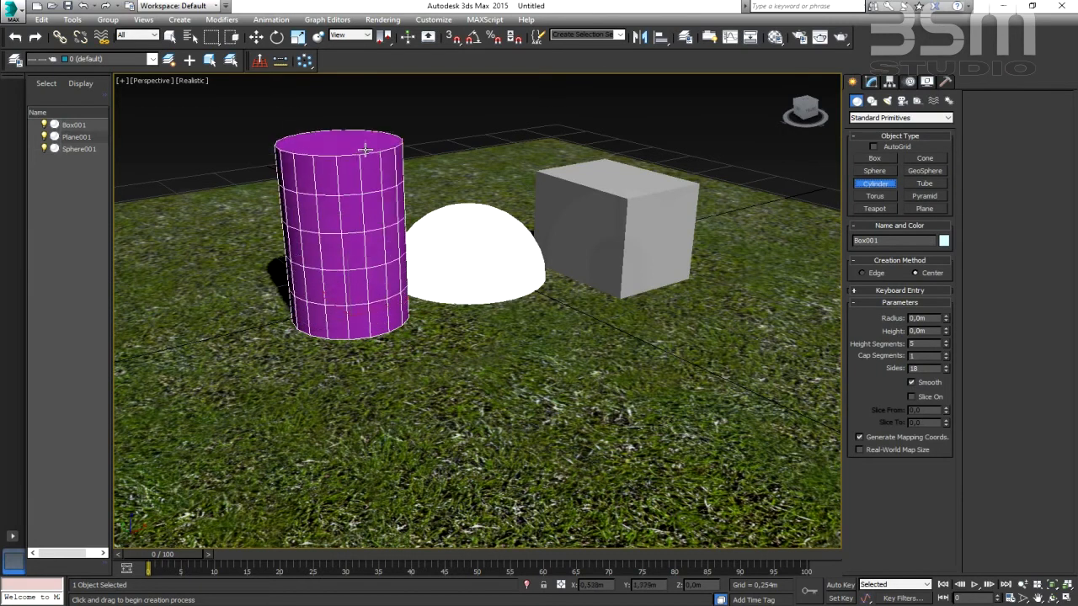
left_click(364, 136)
left_click(256, 37)
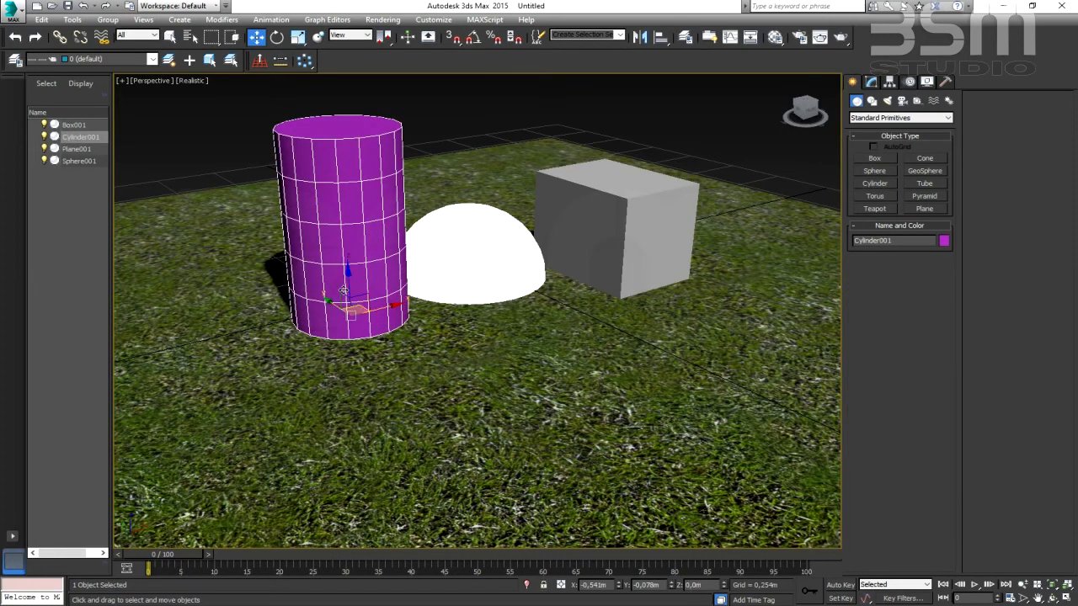
left_click_drag(354, 306, 372, 318)
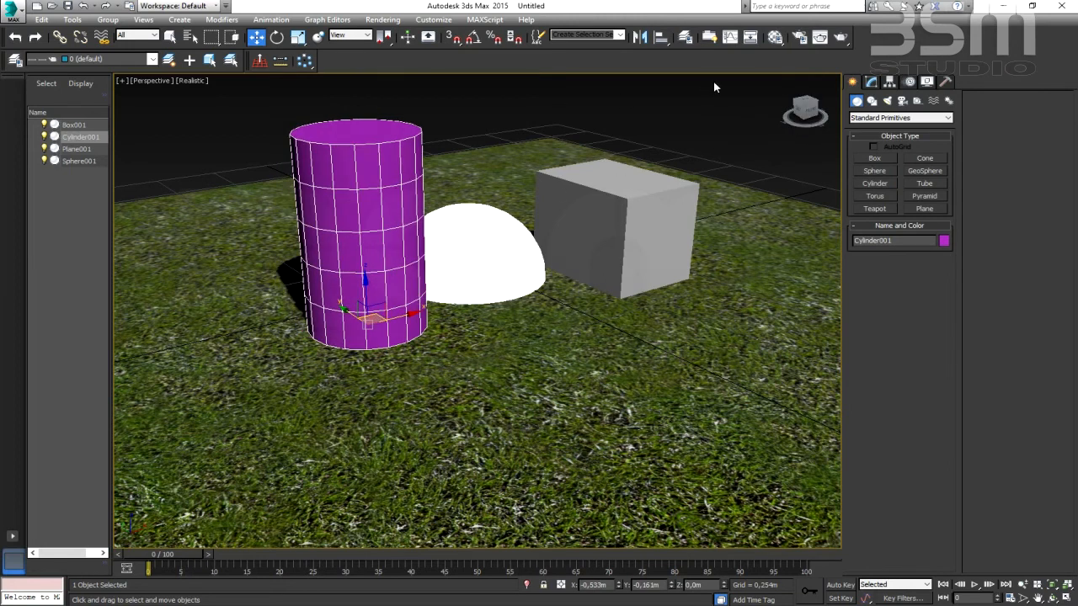
- Load a VRayMtl material into the fourth sample slot, assign it to the cylinder, and place the Material Editor clear of the cylinder
left_click(775, 37)
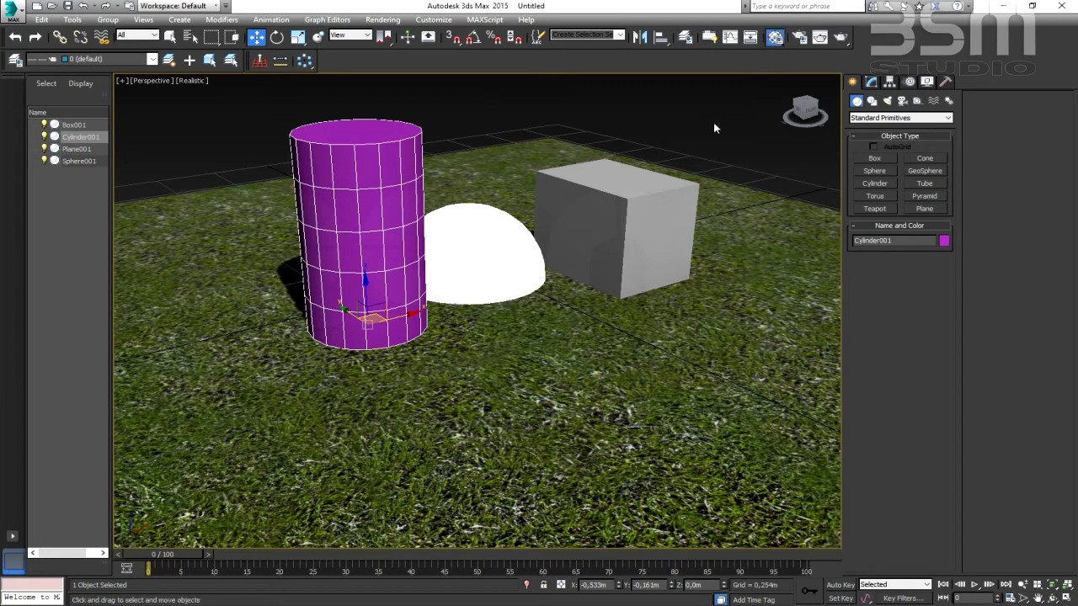
left_click(267, 85)
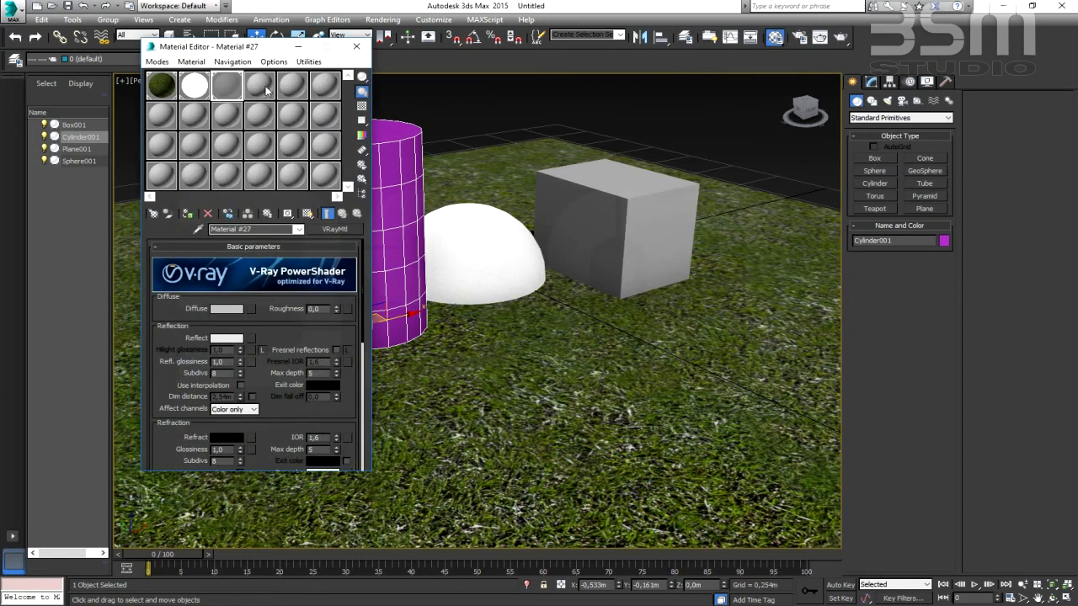
left_click(154, 213)
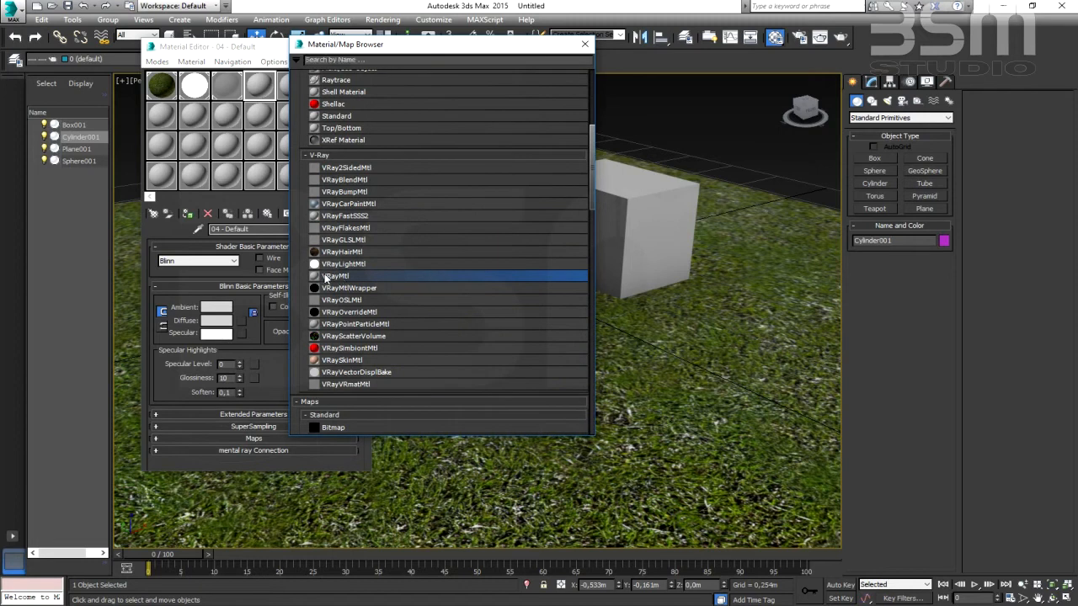
double_click(332, 277)
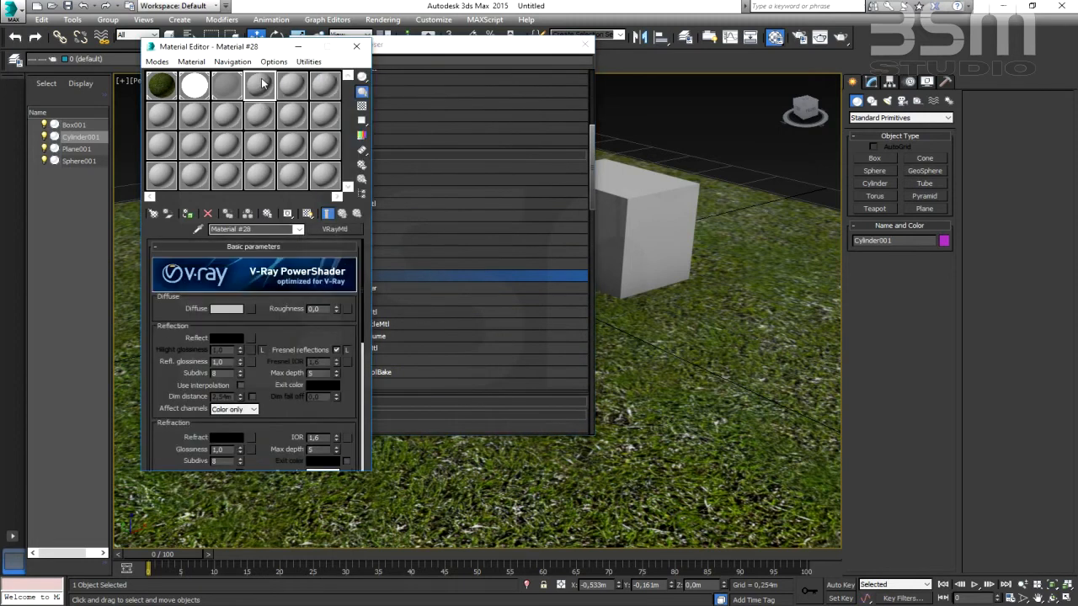
left_click(583, 43)
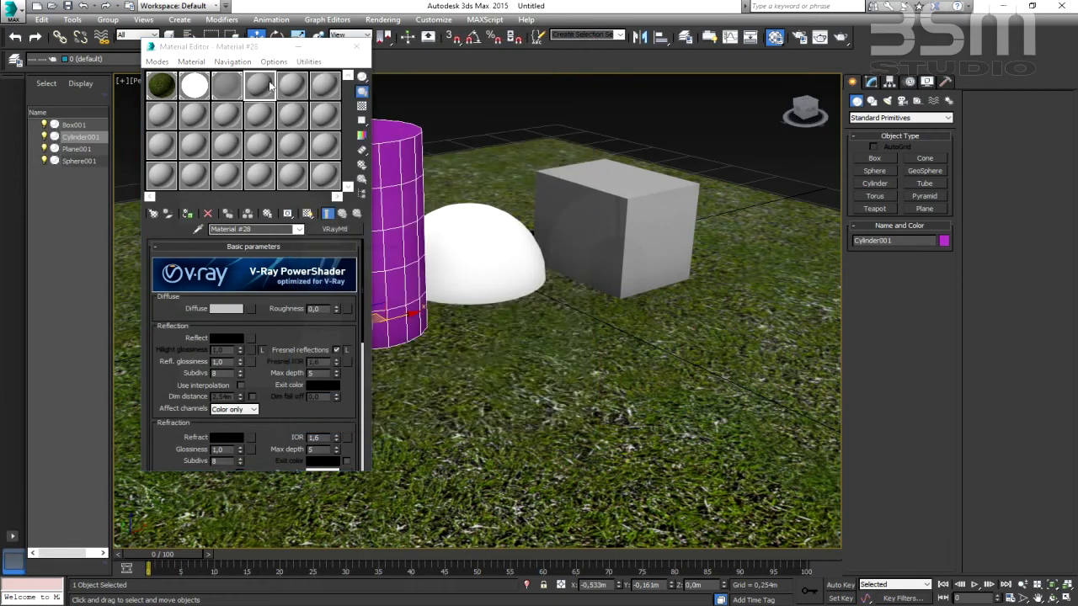
left_click_drag(271, 49, 344, 169)
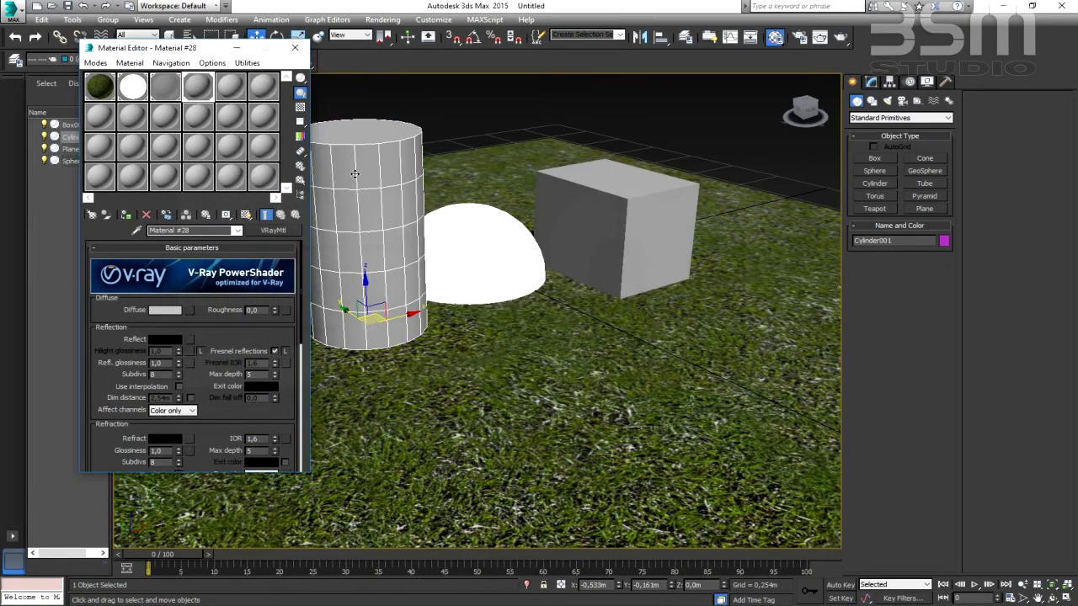
left_click_drag(193, 50, 688, 54)
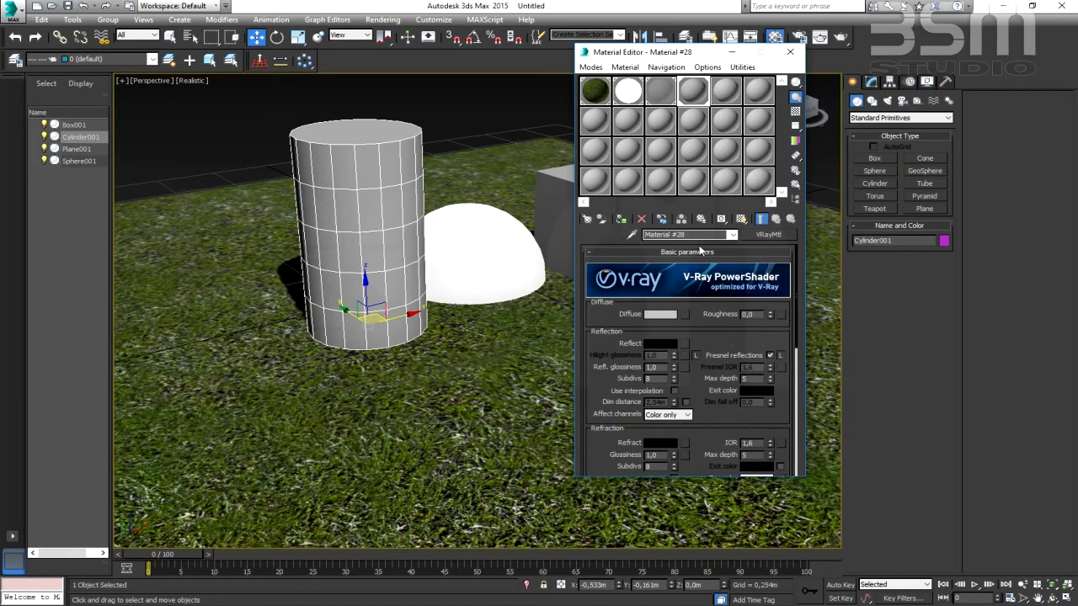
- Set the diffuse color of the cylinder's material to a pale grey-green with RGB 178, 203, 196
left_click(660, 315)
left_click_drag(476, 98, 468, 108)
left_click_drag(540, 93, 539, 110)
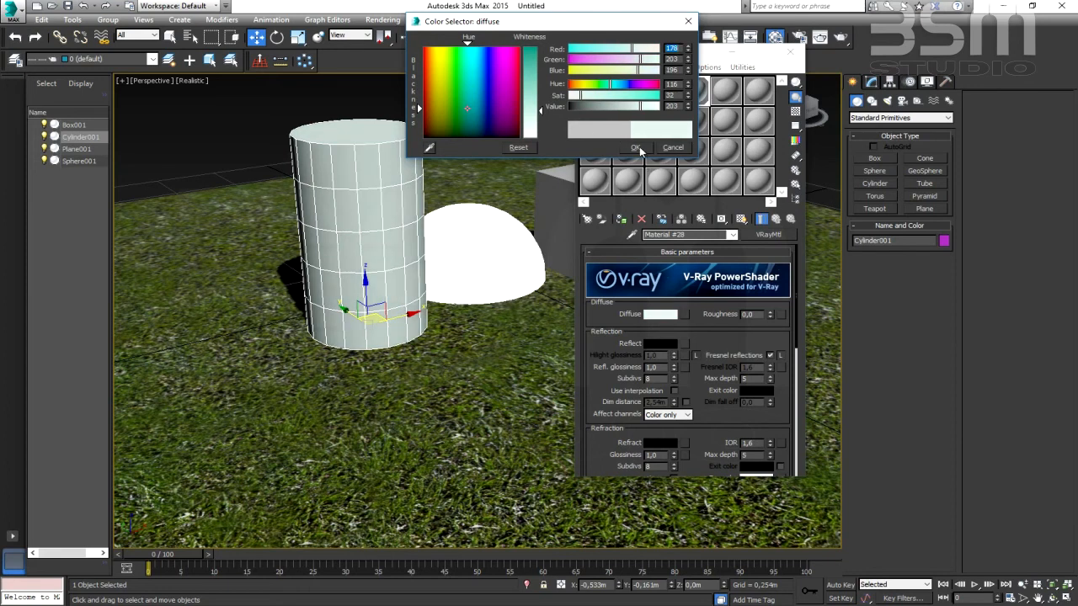
left_click(636, 147)
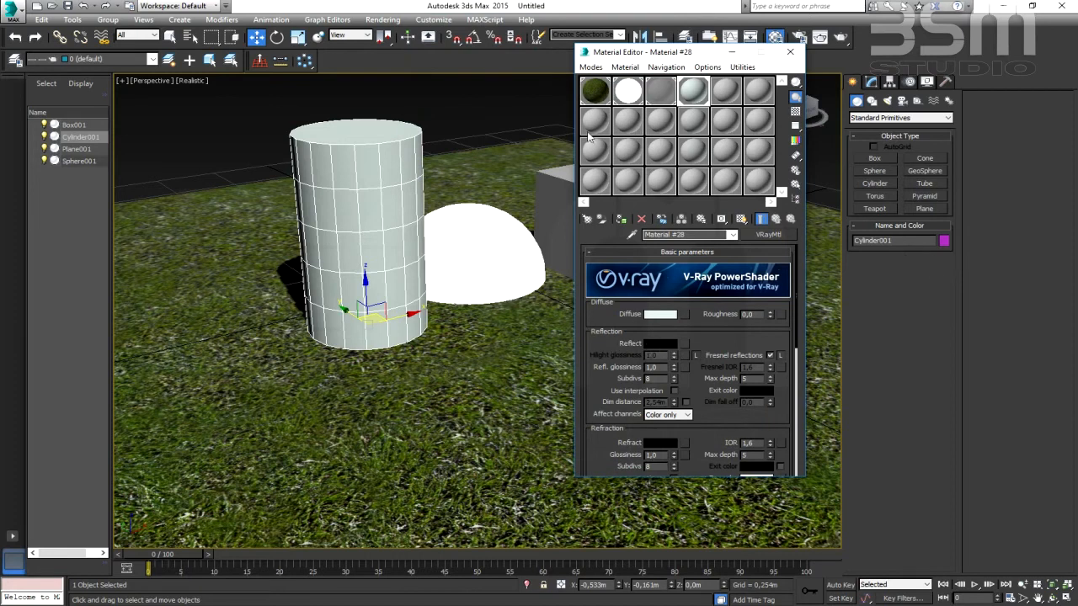
- Set the reflection color of the cylinder's material to grey with a value of 129 and turn off Fresnel reflections
left_click_drag(653, 54, 708, 58)
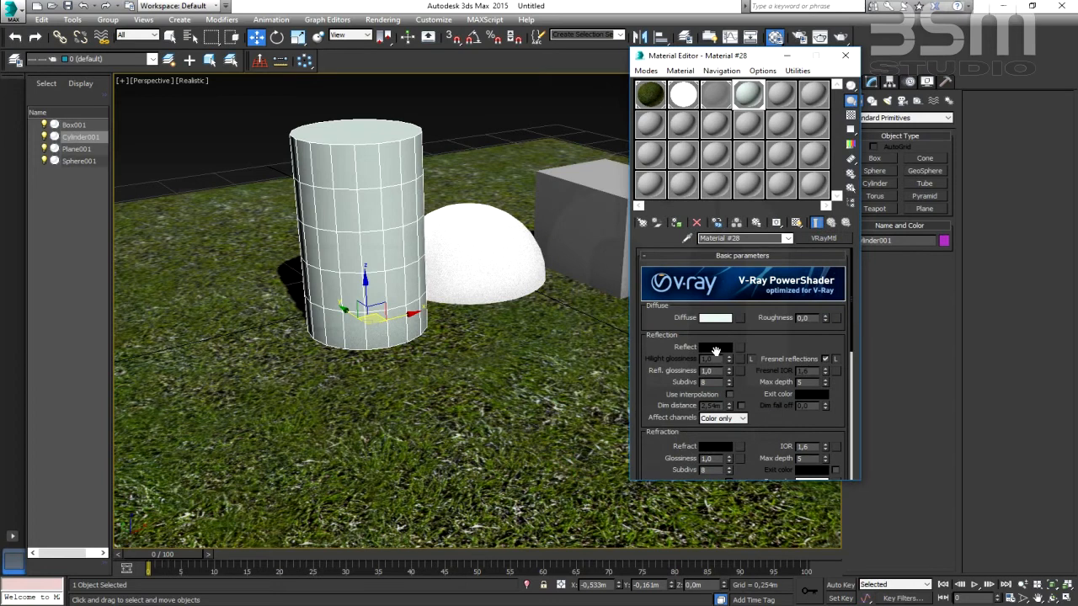
left_click(717, 347)
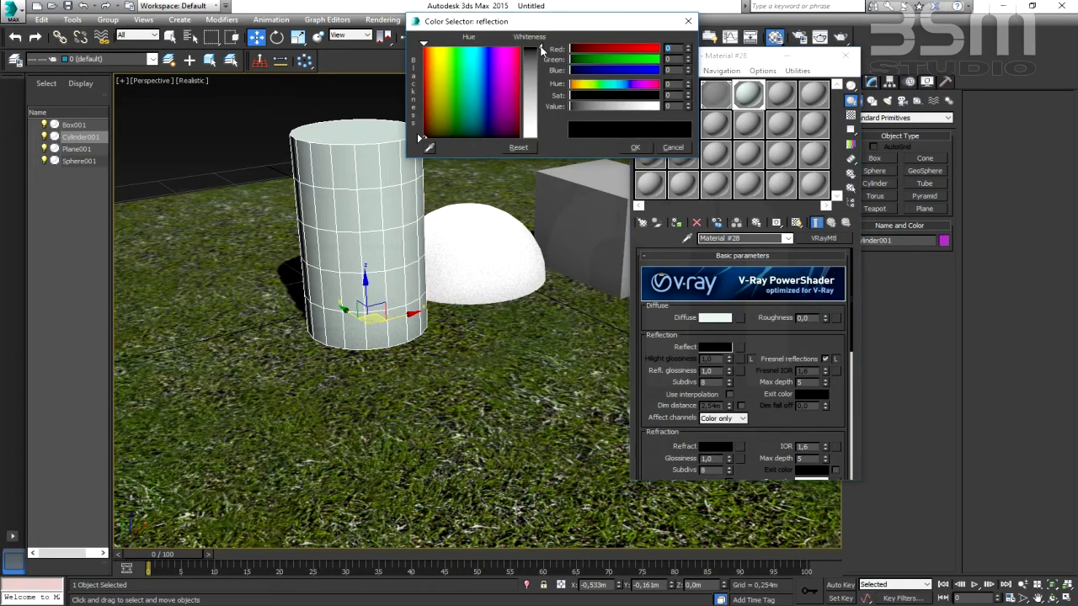
left_click_drag(542, 63, 533, 97)
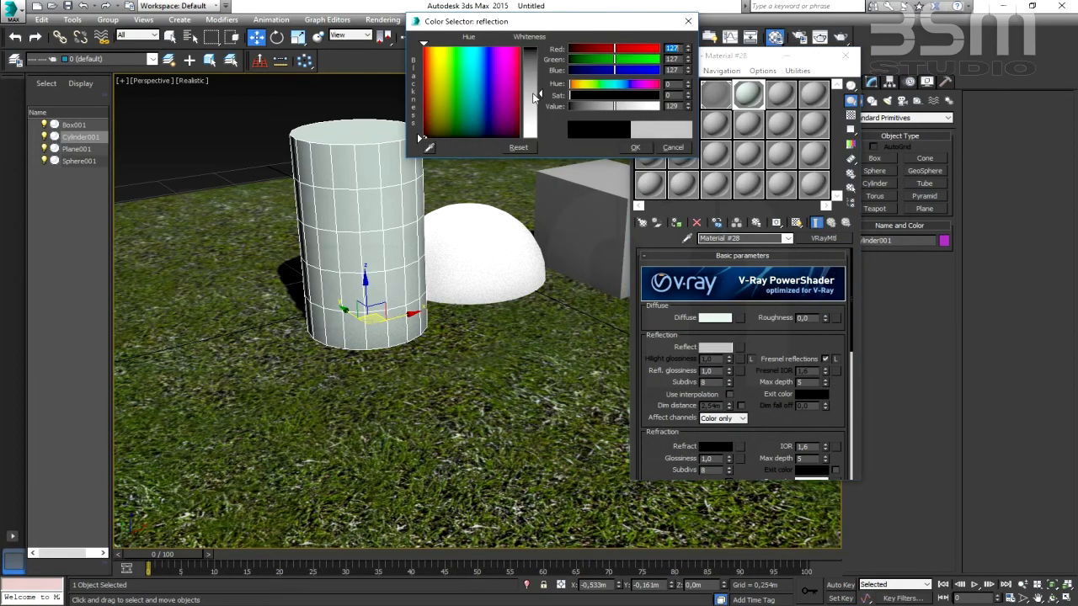
left_click(635, 149)
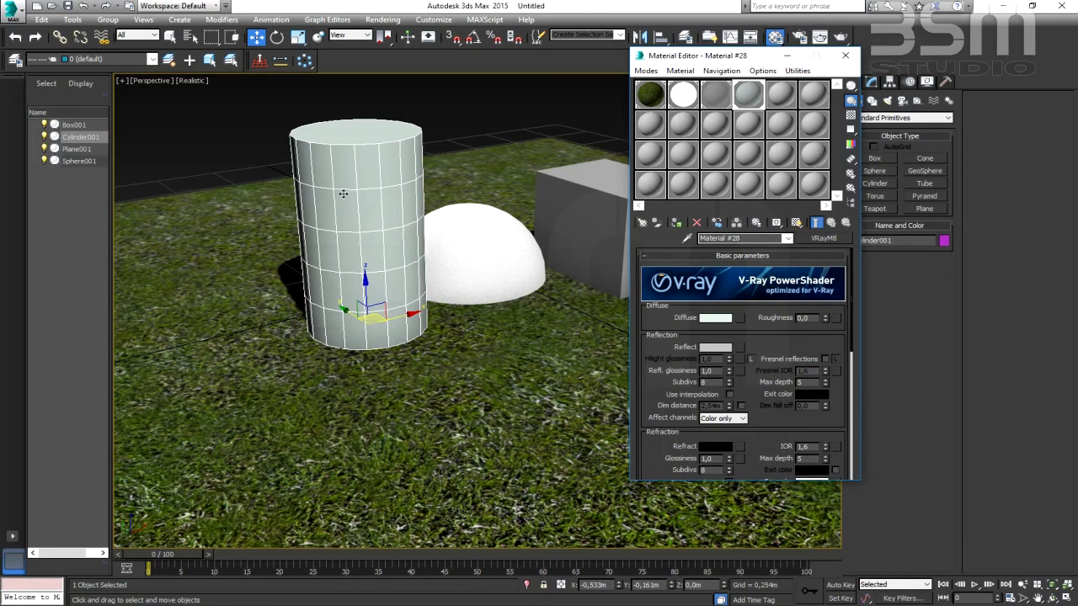
- Set the refraction color of the cylinder's material to light grey with a value of 195 and close the Material Editor
left_click_drag(766, 428, 764, 349)
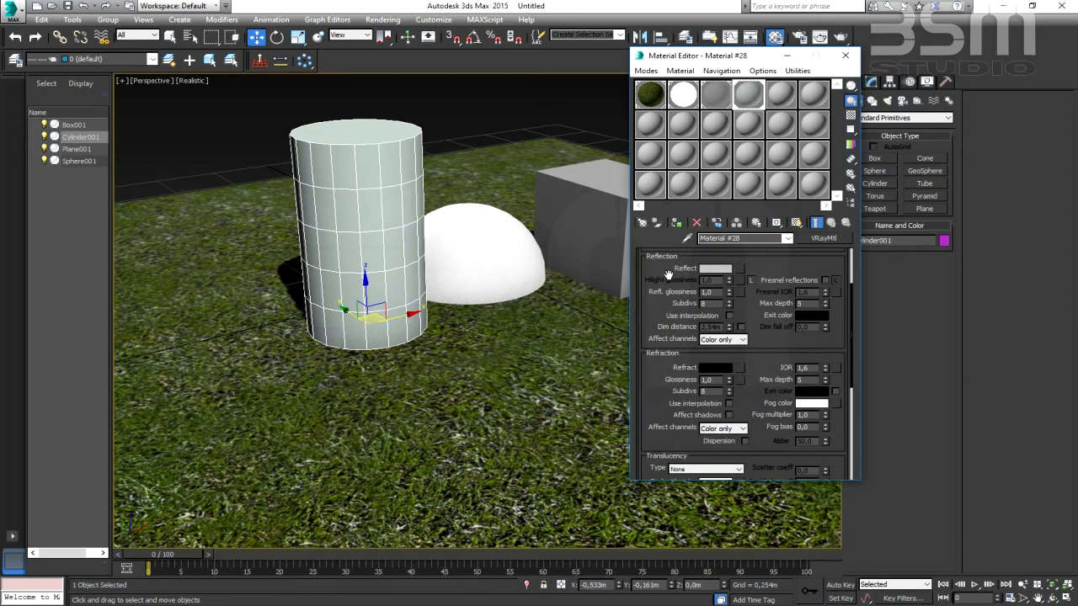
left_click(716, 371)
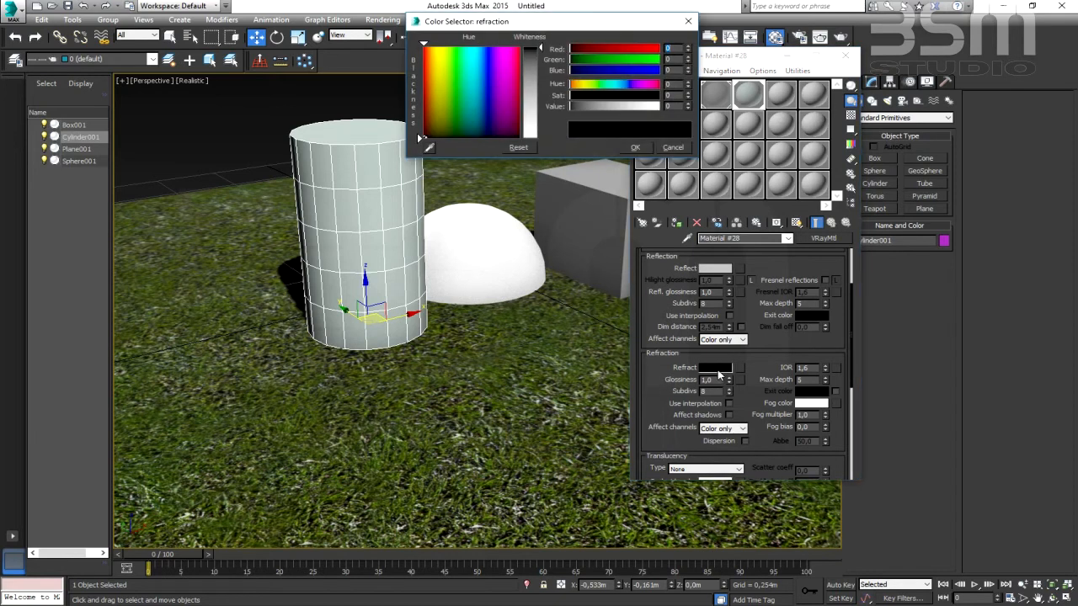
left_click_drag(579, 24, 556, 86)
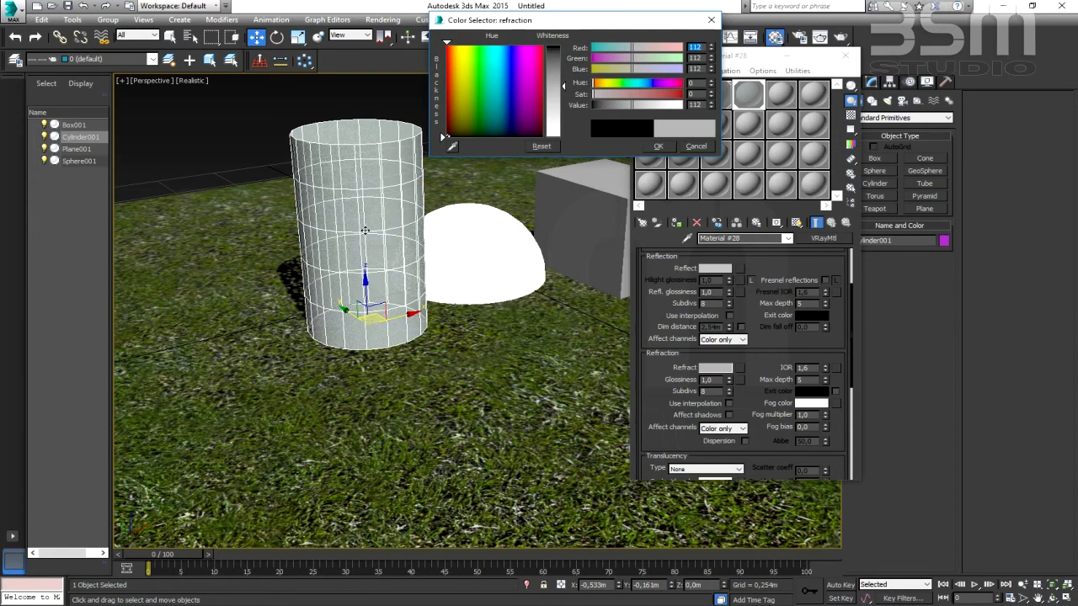
left_click_drag(564, 86, 563, 142)
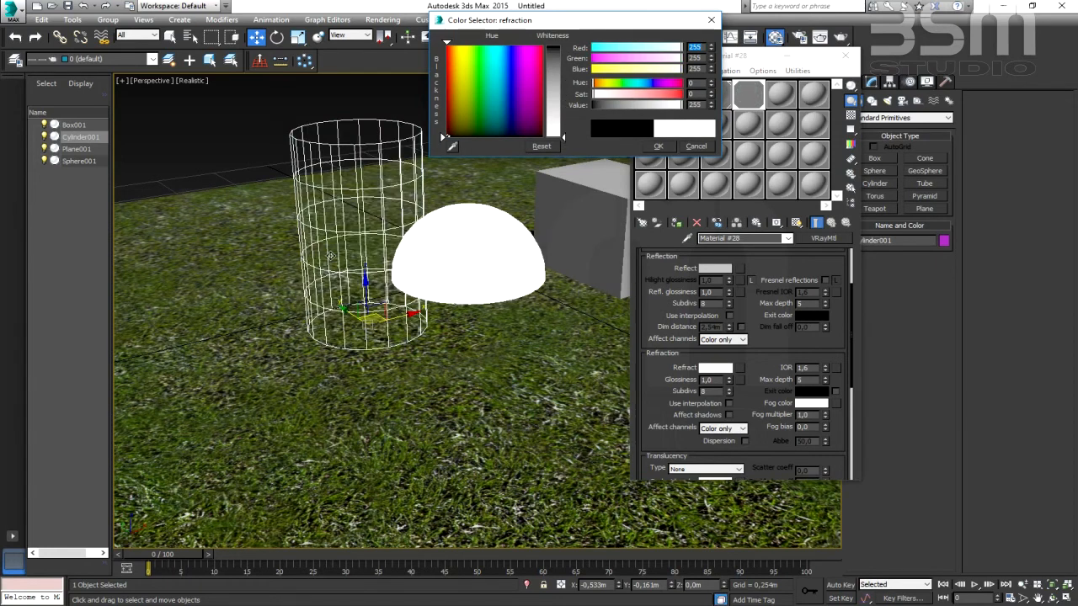
left_click_drag(565, 138, 569, 116)
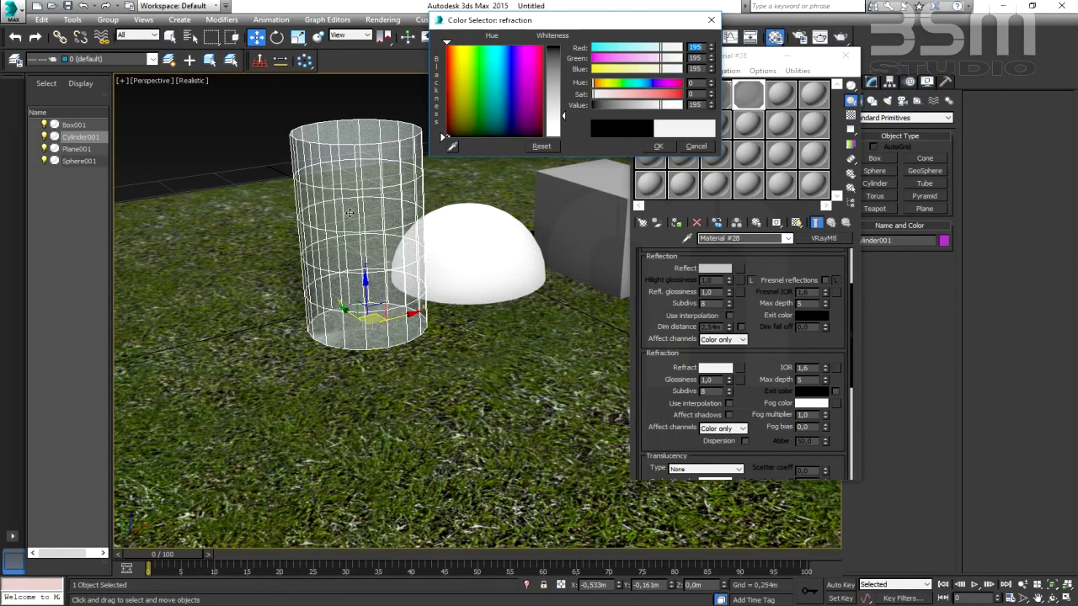
left_click(663, 149)
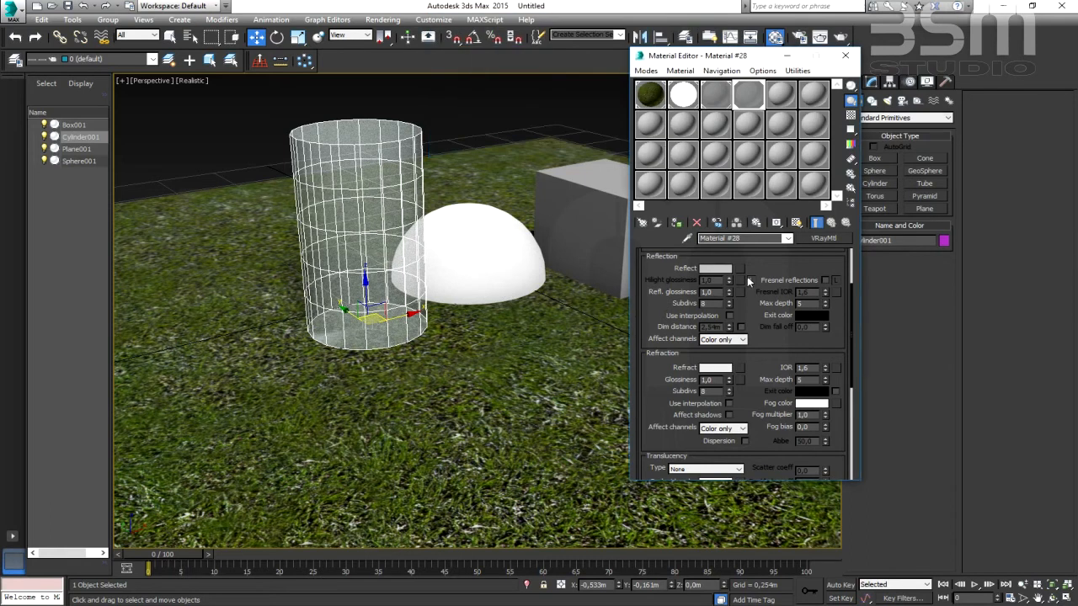
left_click_drag(772, 260, 777, 329)
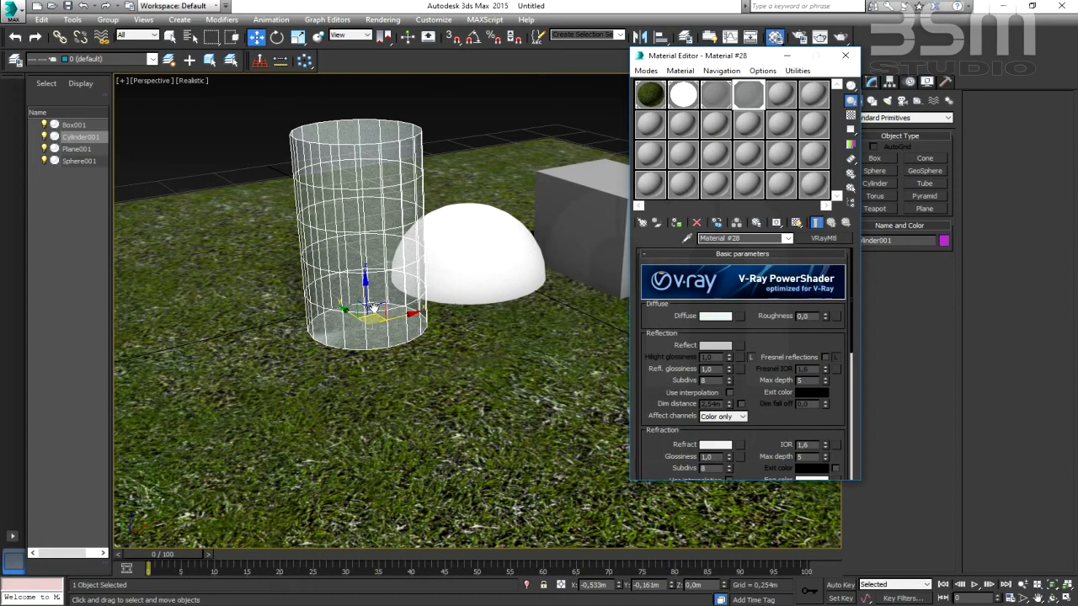
mouse_move(775, 426)
left_mouse_down()
mouse_move(772, 398)
mouse_move(771, 422)
left_mouse_up()
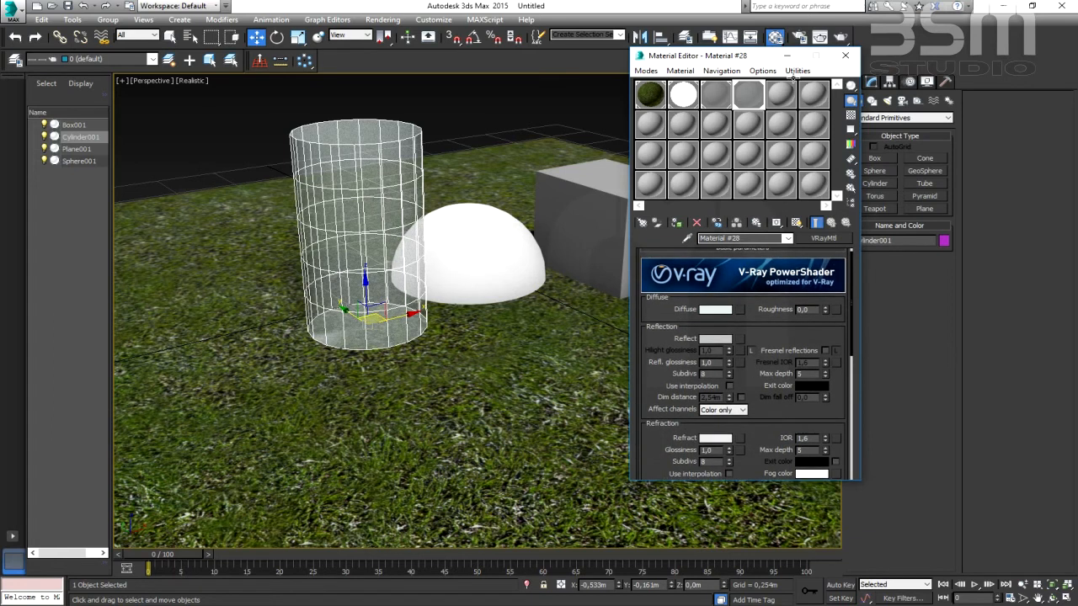
left_click(844, 56)
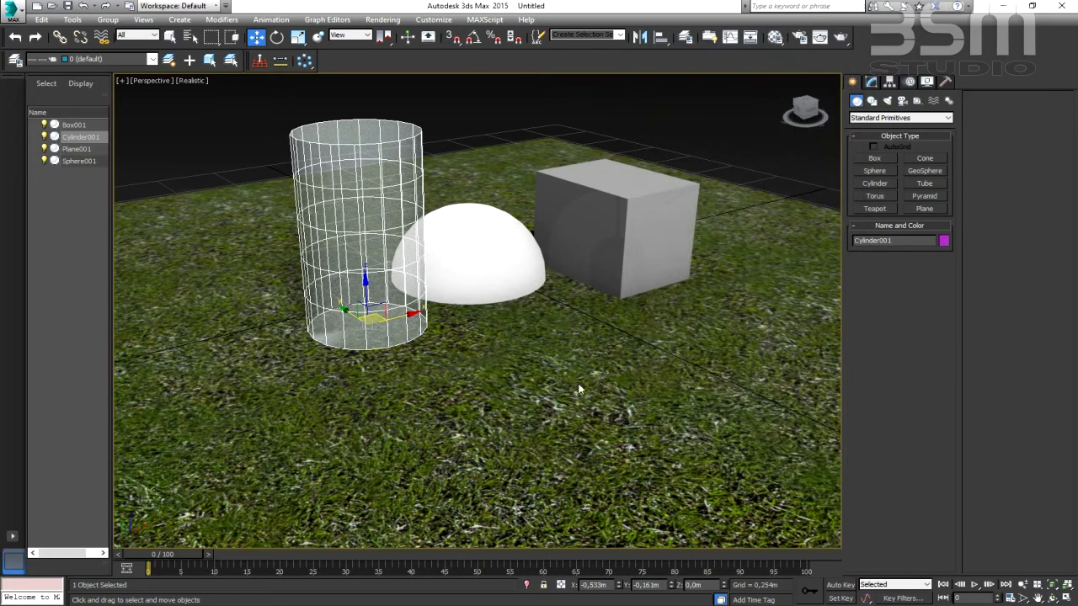
- Create a VRayPhysicalCamera in the Top view, placed outside the grass plane's front-left corner and aimed at the sphere about 3 m away
middle_click_drag(606, 386, 596, 364)
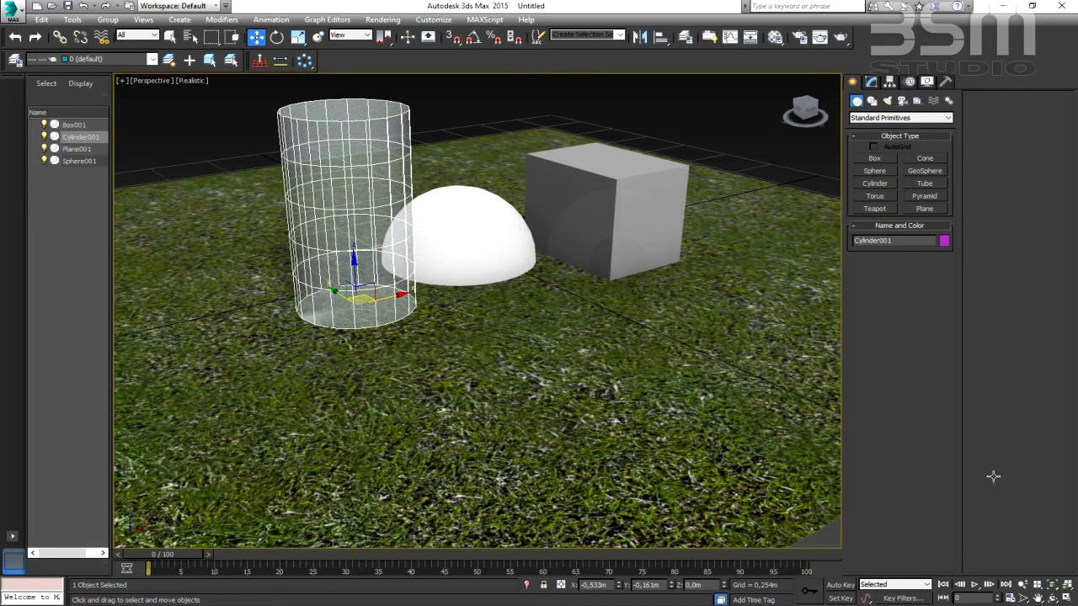
left_click(1066, 598)
mouse_move(310, 270)
middle_mouse_down()
mouse_move(318, 286)
mouse_move(321, 256)
middle_mouse_up()
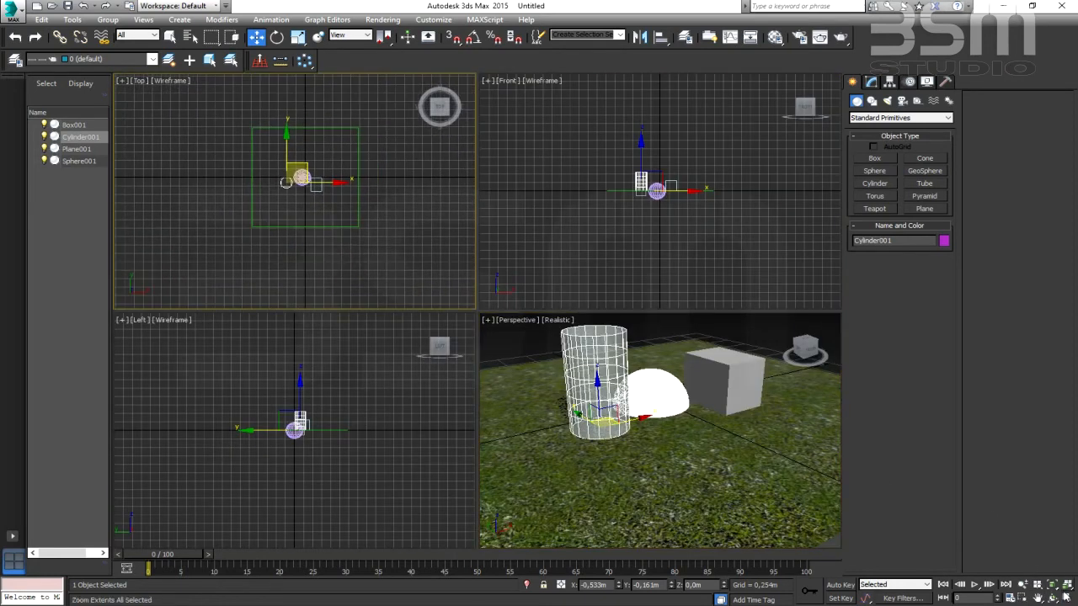
left_click(1066, 598)
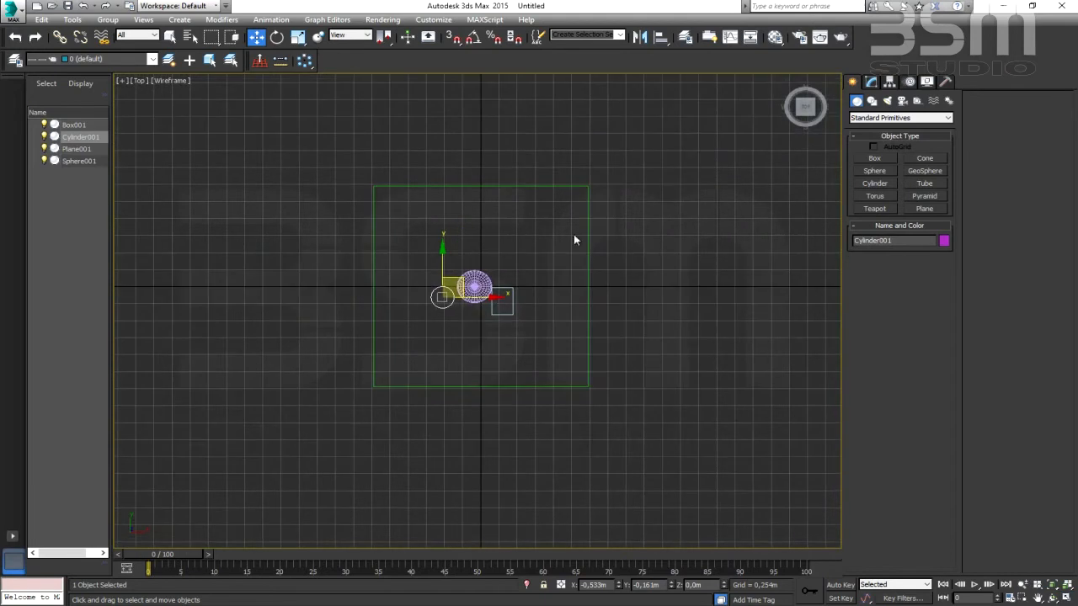
left_click(902, 100)
left_click(875, 117)
left_click(874, 137)
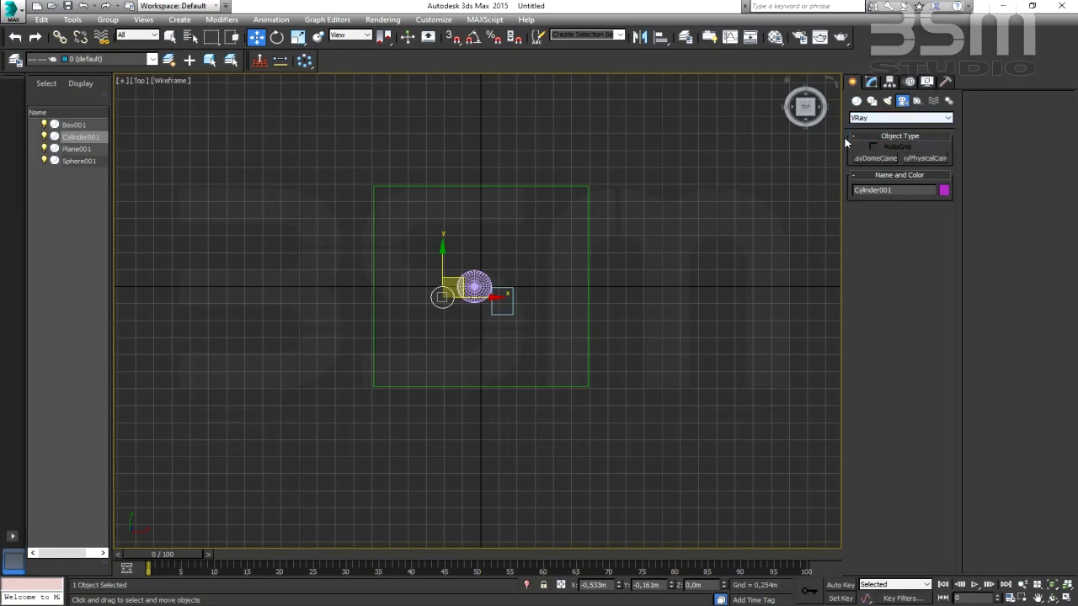
left_click(924, 159)
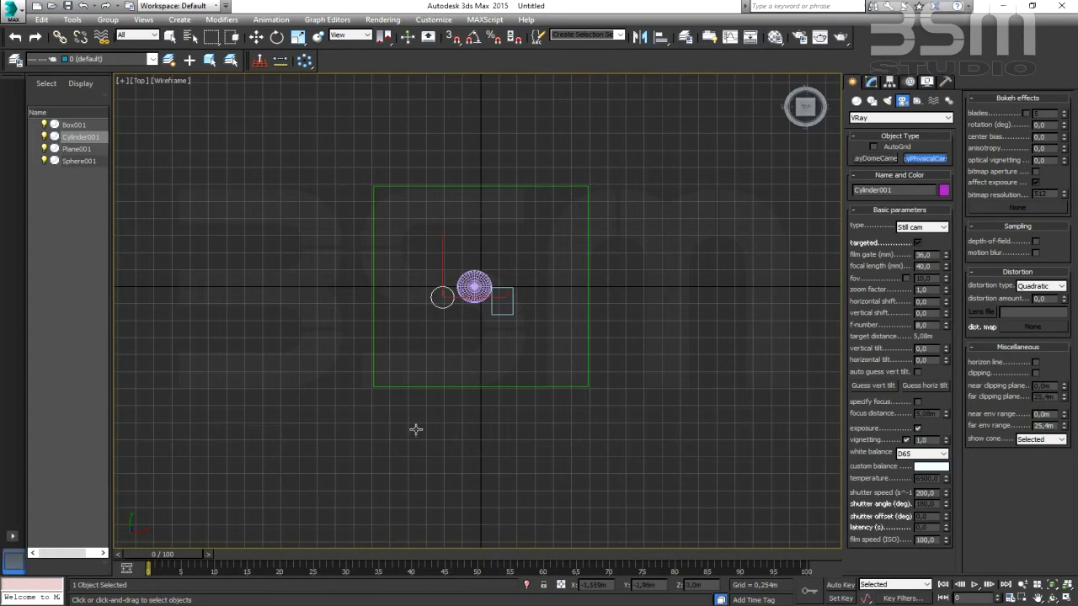
left_click_drag(323, 424, 478, 284)
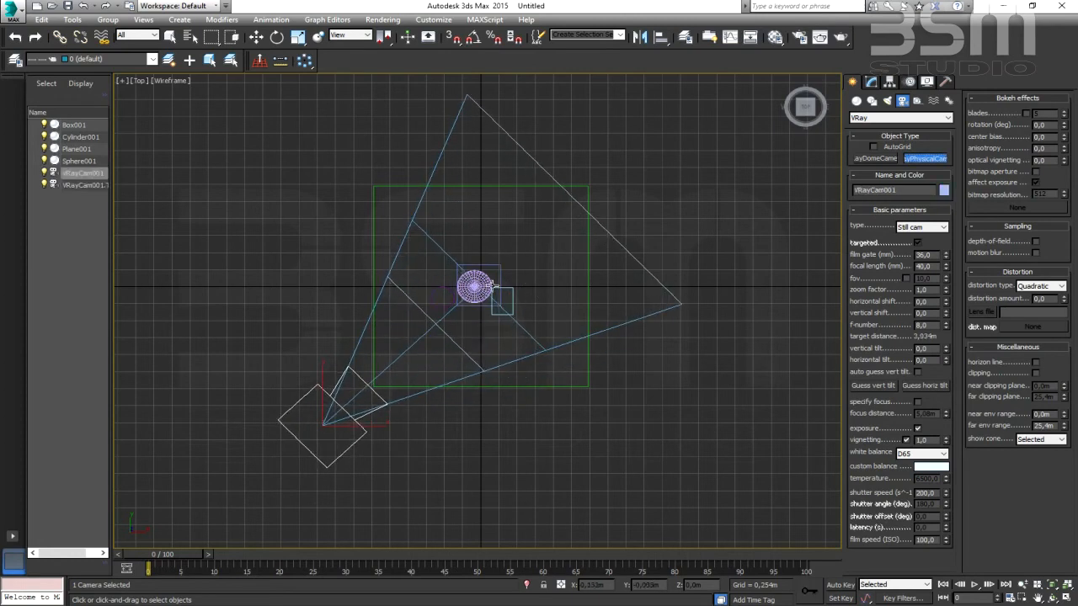
- Restore the four-viewport layout and switch the Perspective viewport to the VRayCam001 camera view
left_click(1066, 597)
middle_click_drag(656, 429, 653, 448)
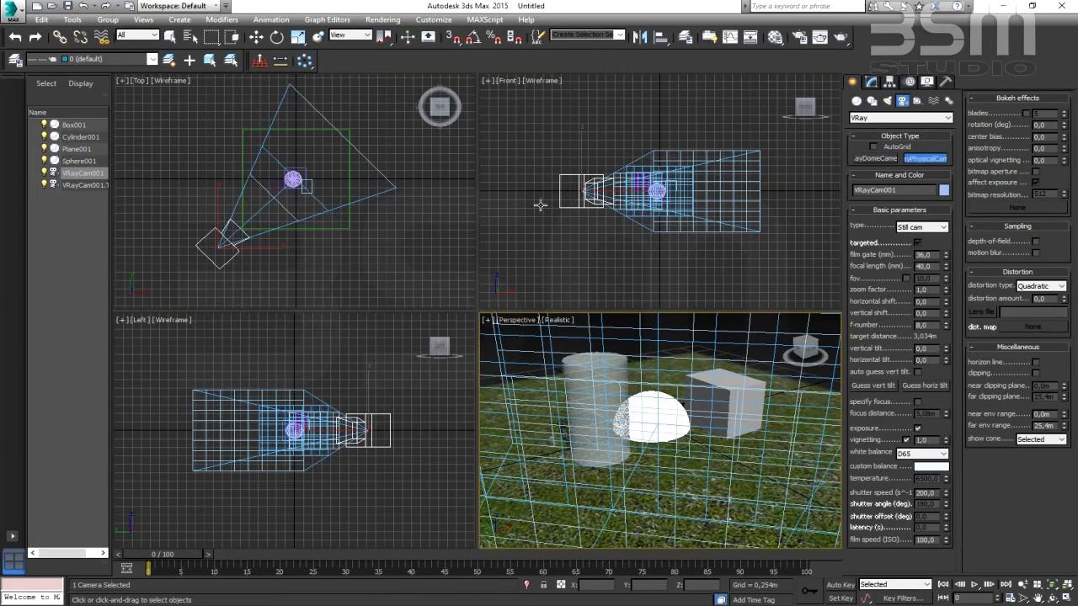
left_click(518, 321)
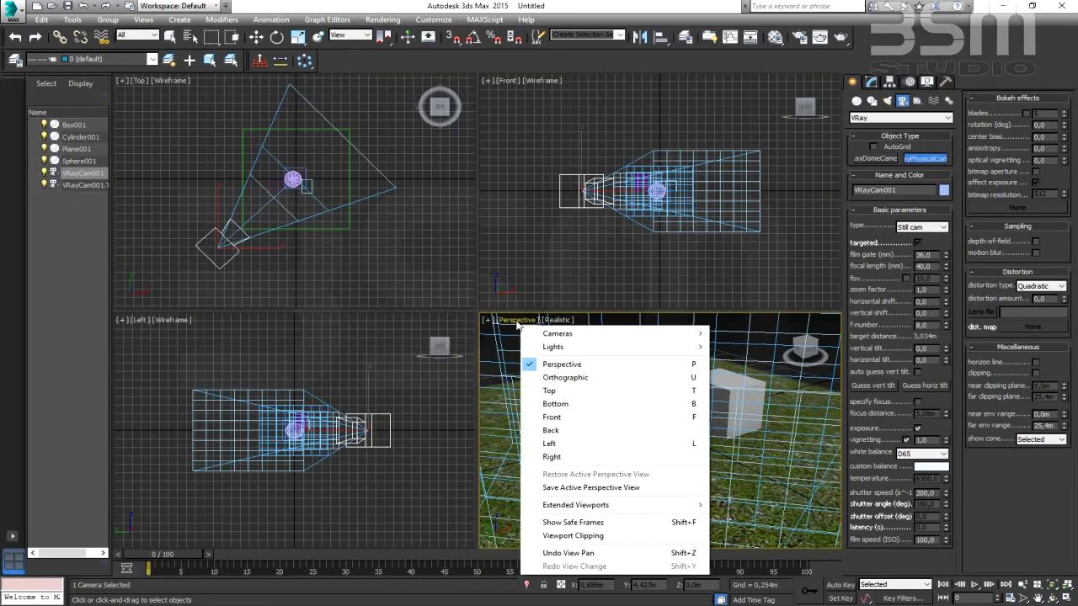
mouse_move(544, 339)
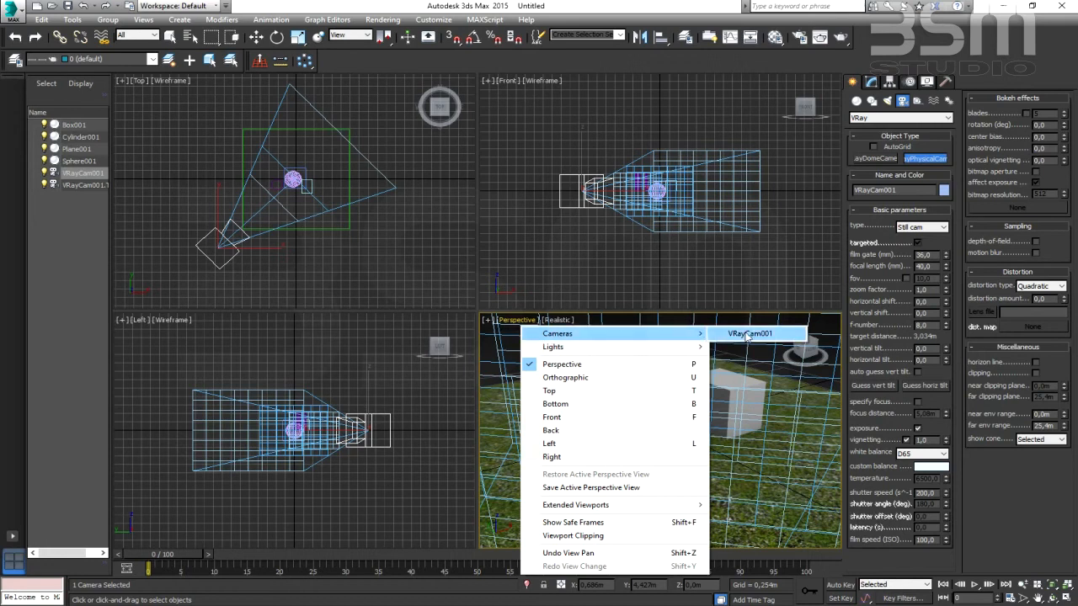
left_click(747, 335)
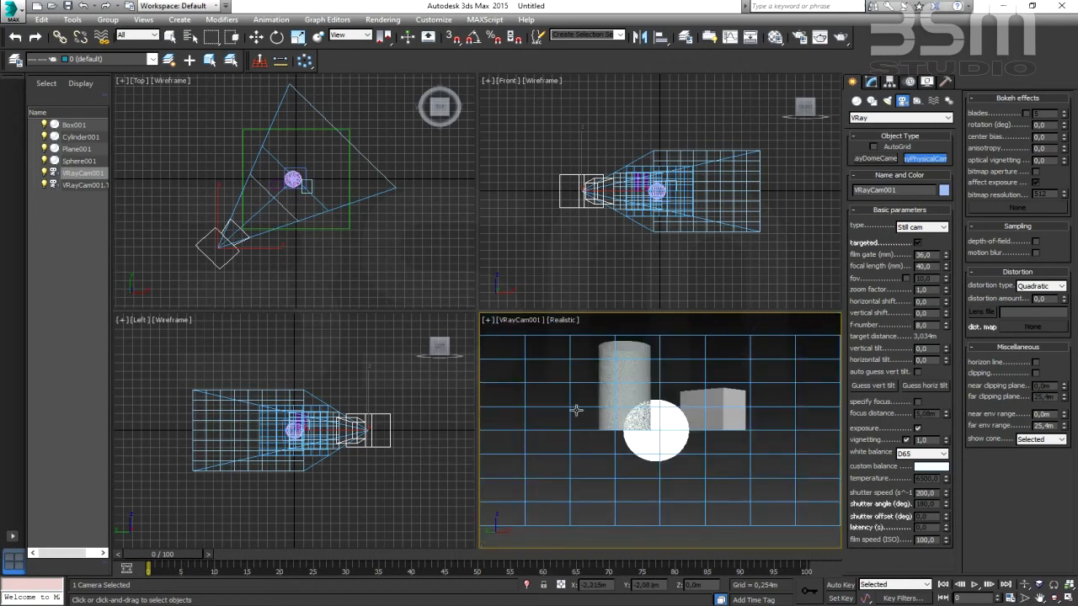
- Orbit the camera upward to look down on the objects and dolly it in to about 2.4 m from its target
left_click(1055, 597)
left_click_drag(671, 424, 658, 450)
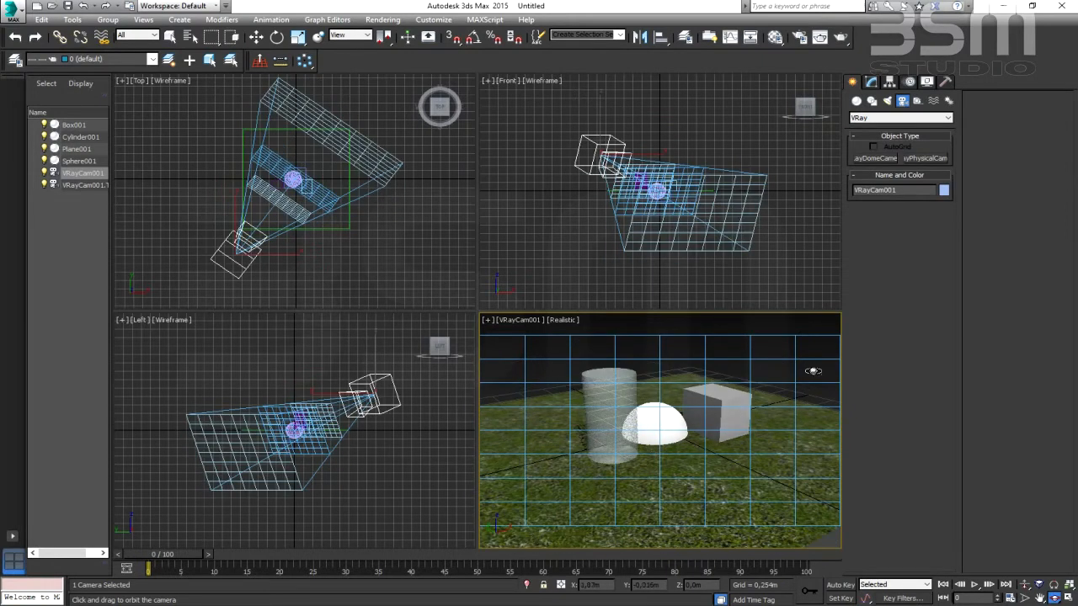
left_click_drag(651, 469, 679, 422)
left_click(1025, 585)
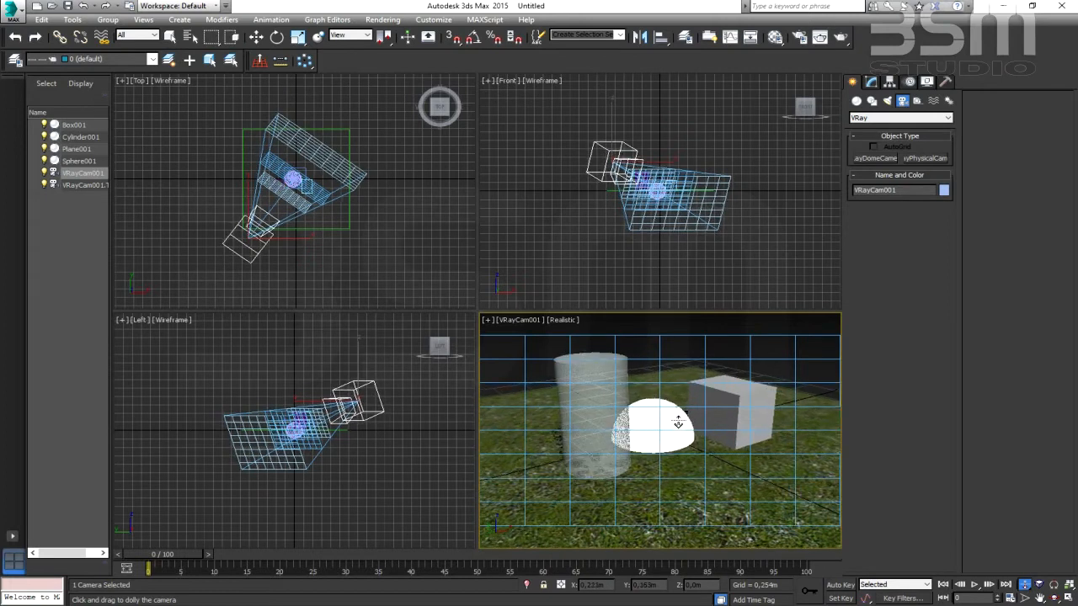
- Set the camera's custom white balance to pure white, turn off vignetting and enter a new shutter speed
left_click(872, 81)
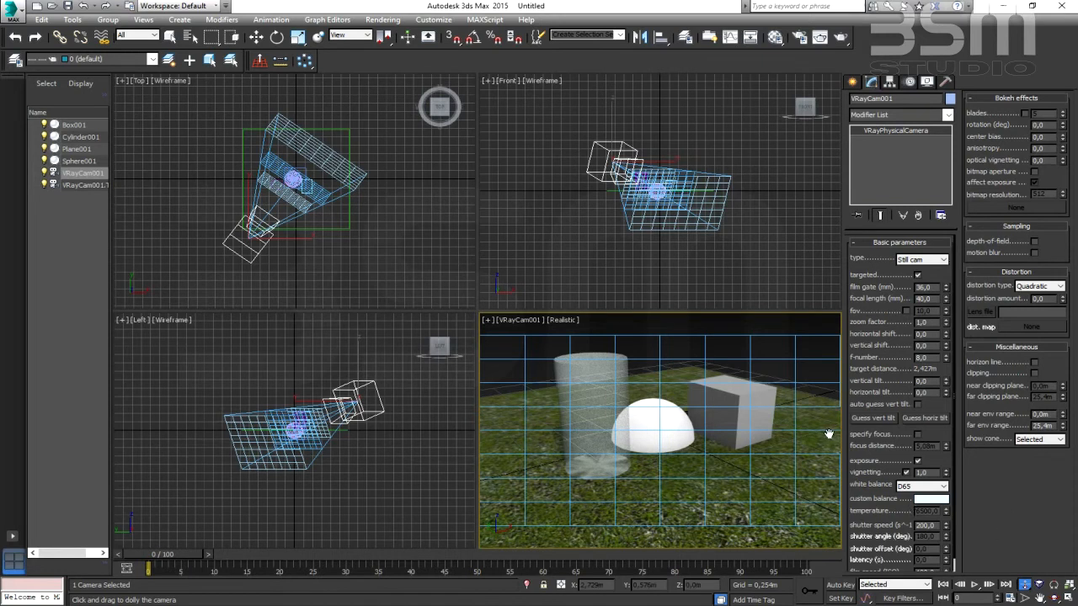
left_click(931, 500)
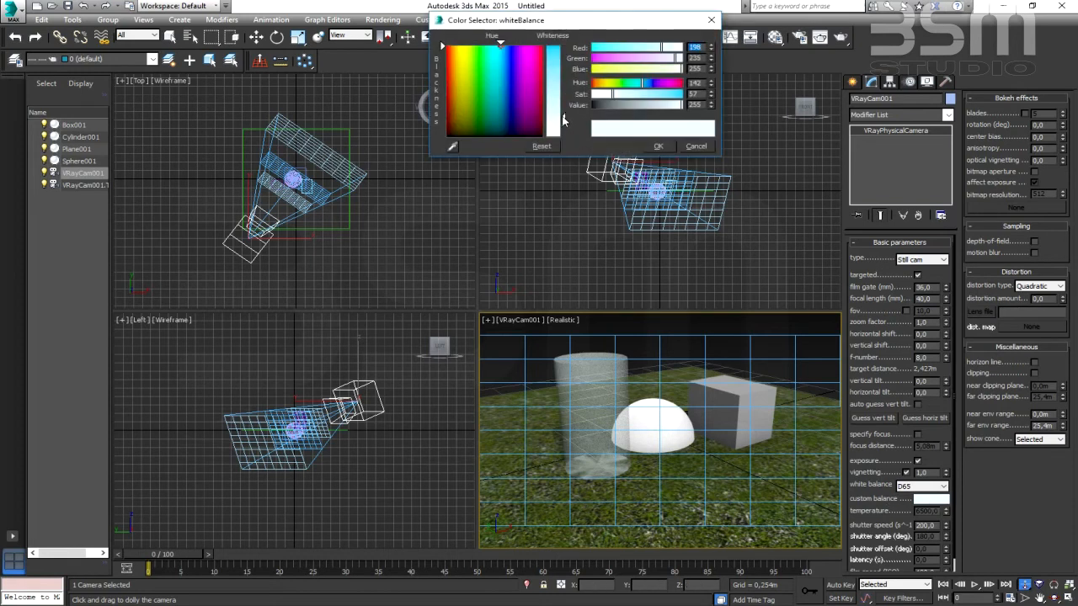
left_click_drag(563, 116, 563, 140)
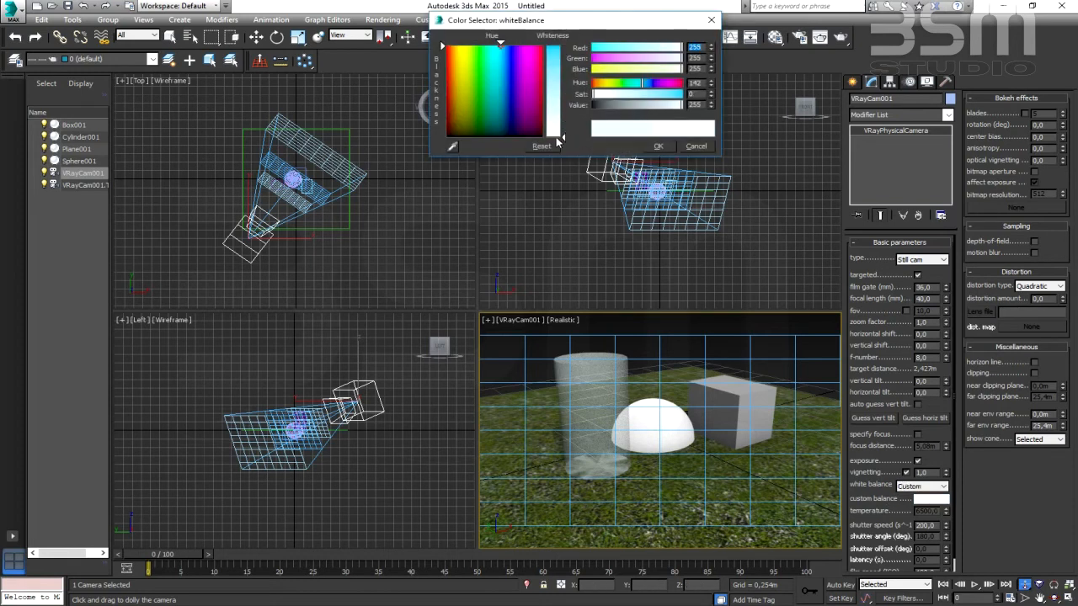
left_click(658, 147)
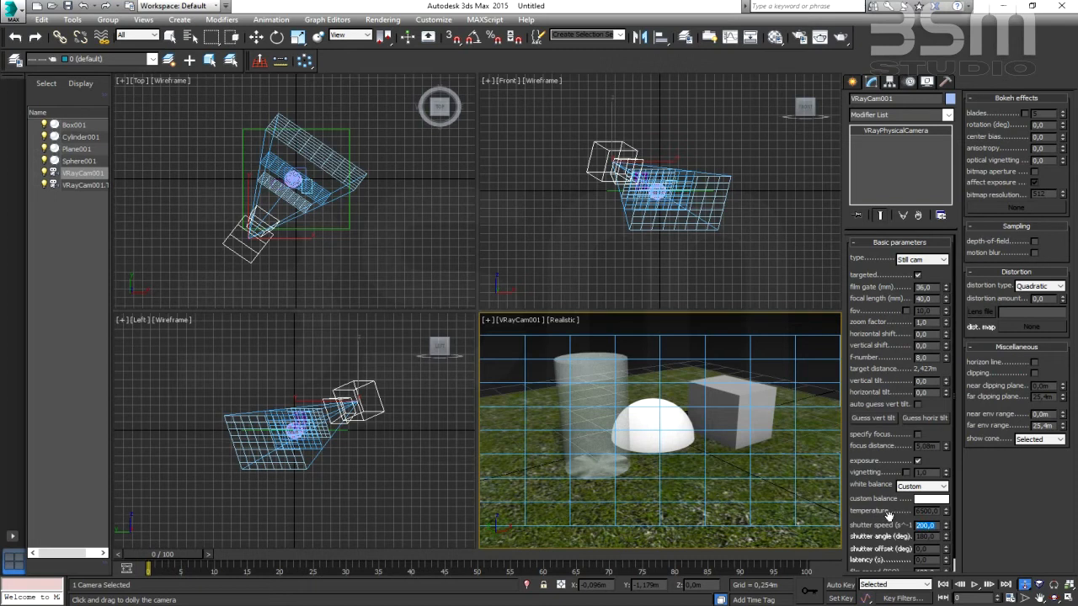
type("0")
key("Return")
- Create a plane VRayLight in the Top view covering the whole grass plane, about 2.4 m half-length by 2.27 m half-width
left_click(851, 81)
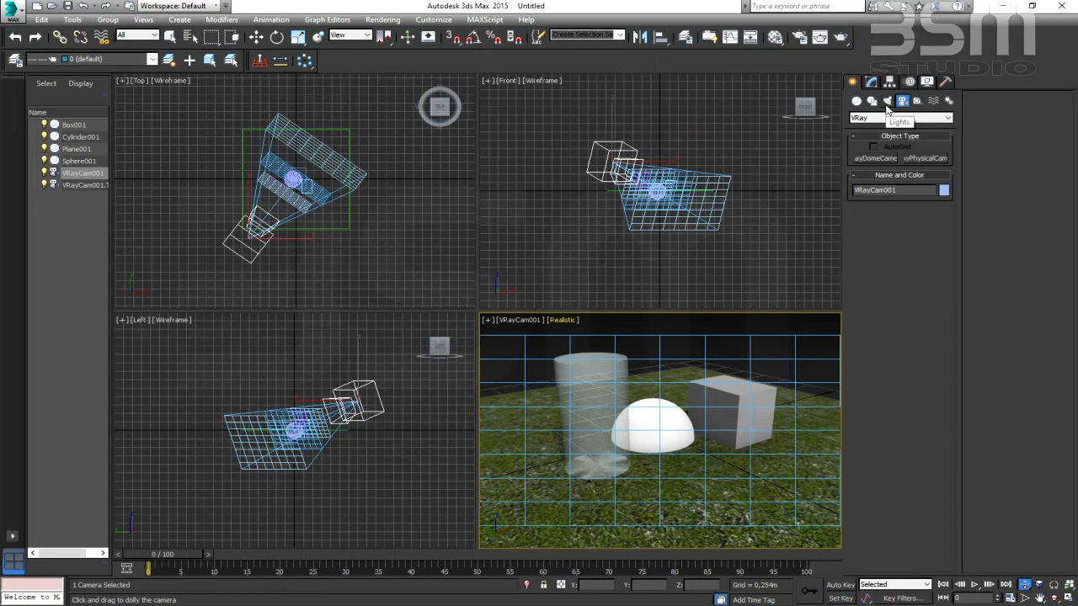
left_click(887, 101)
left_click(893, 118)
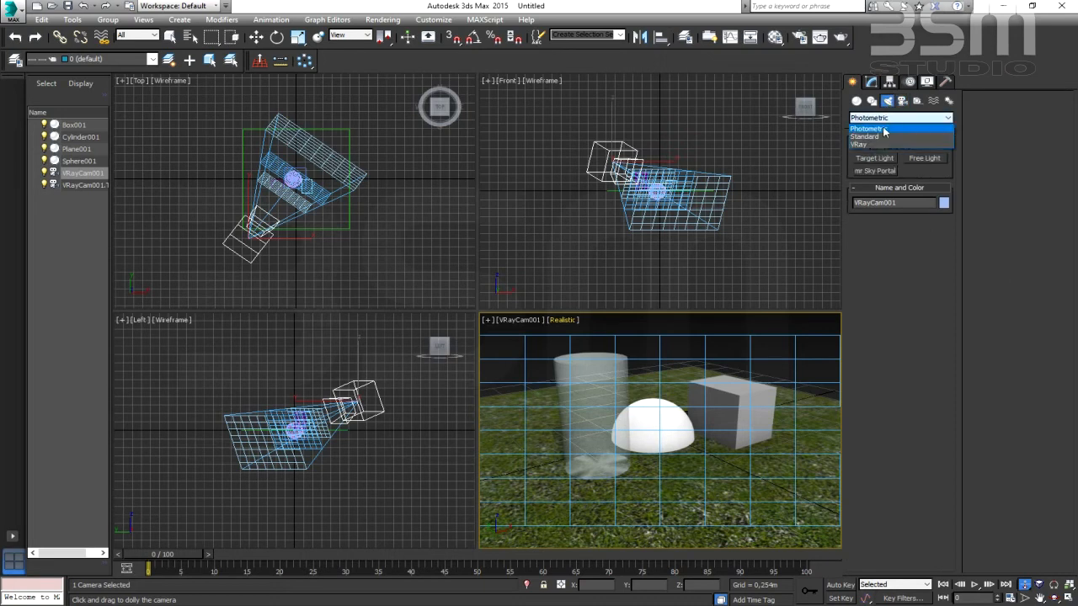
left_click(889, 139)
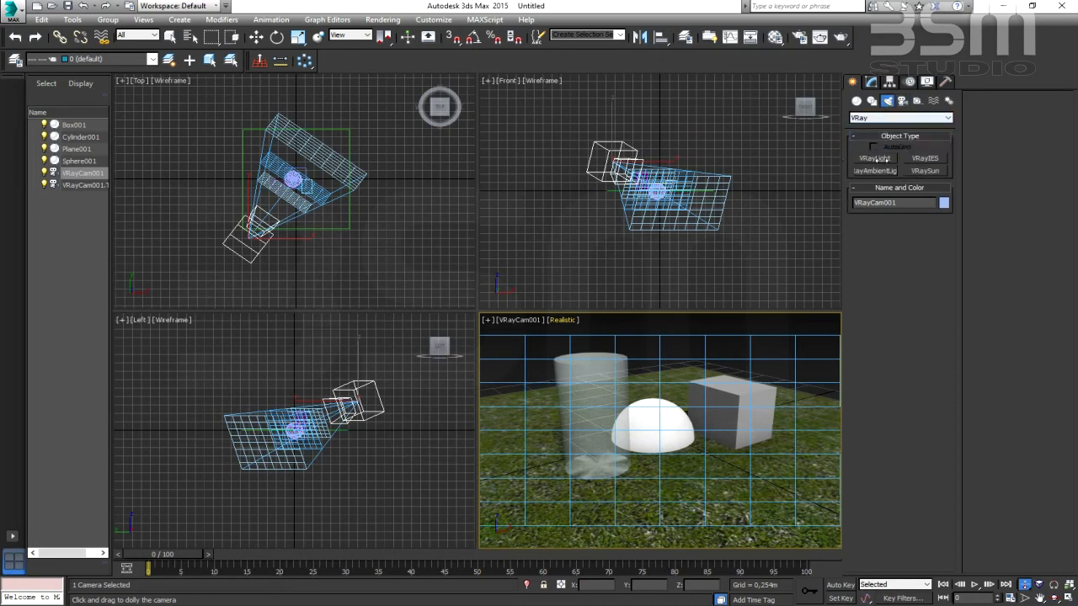
left_click(874, 158)
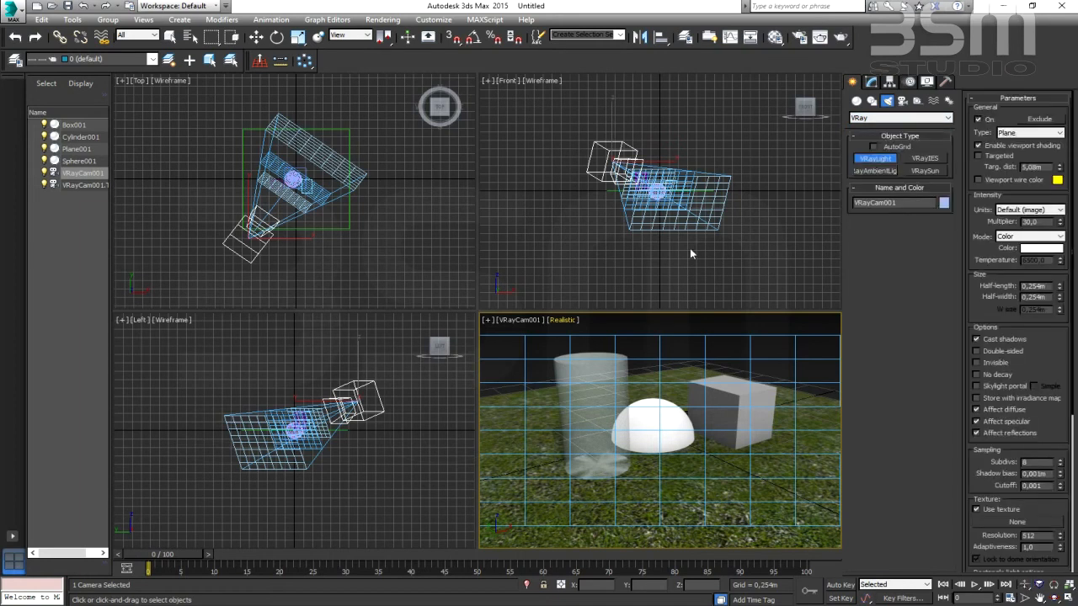
mouse_move(357, 244)
middle_mouse_down()
mouse_move(357, 264)
mouse_move(353, 250)
middle_mouse_up()
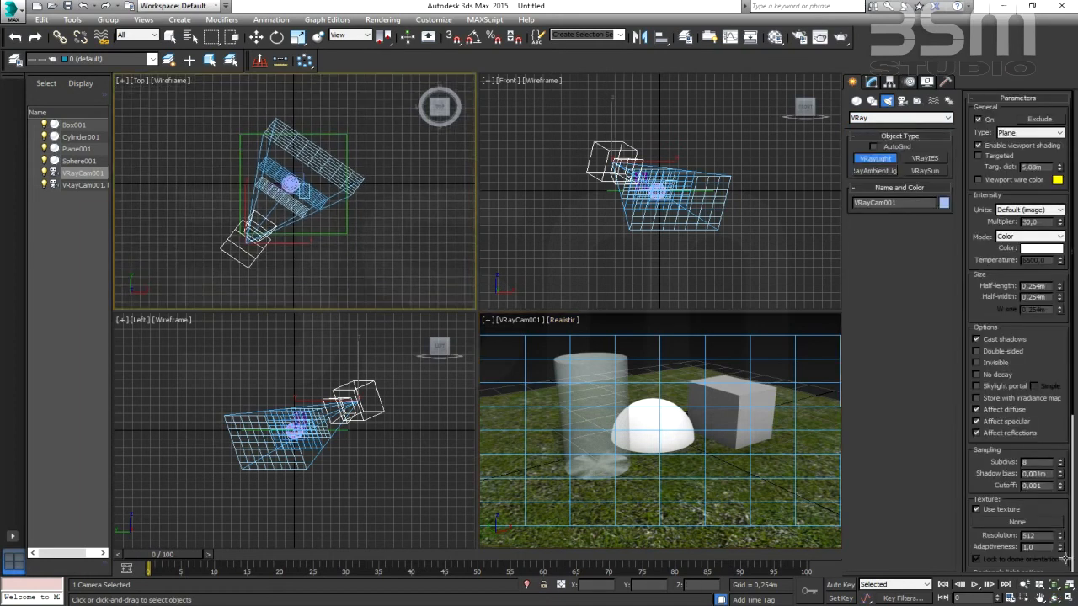
key("alt+w")
left_click_drag(306, 151, 649, 453)
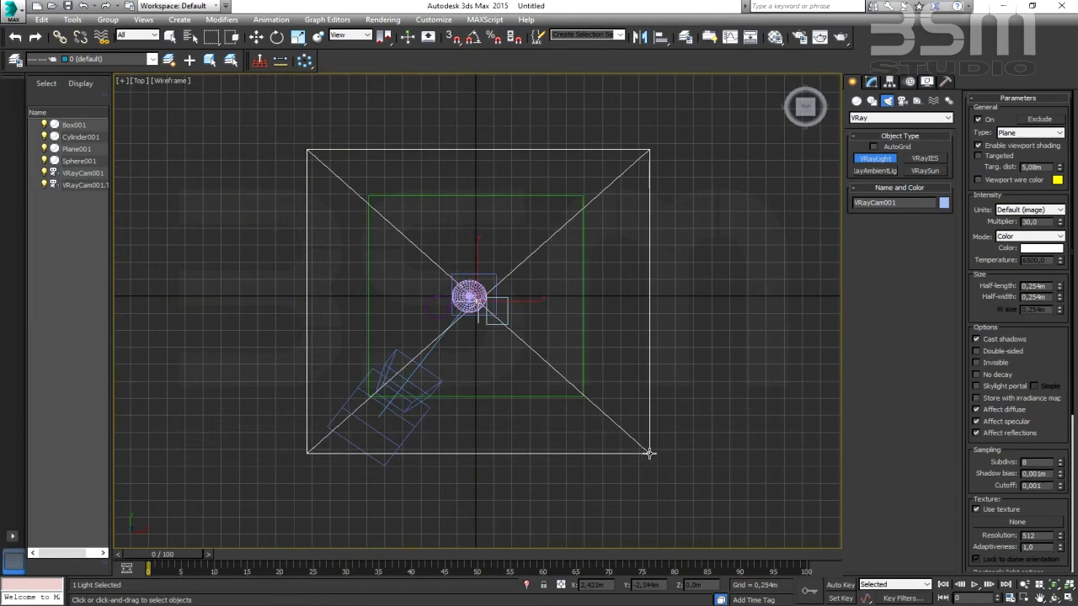
- Return to the four-viewport layout and move the plane light up in the Front view to a height of about 1.65 m above the grass
left_click(1068, 598)
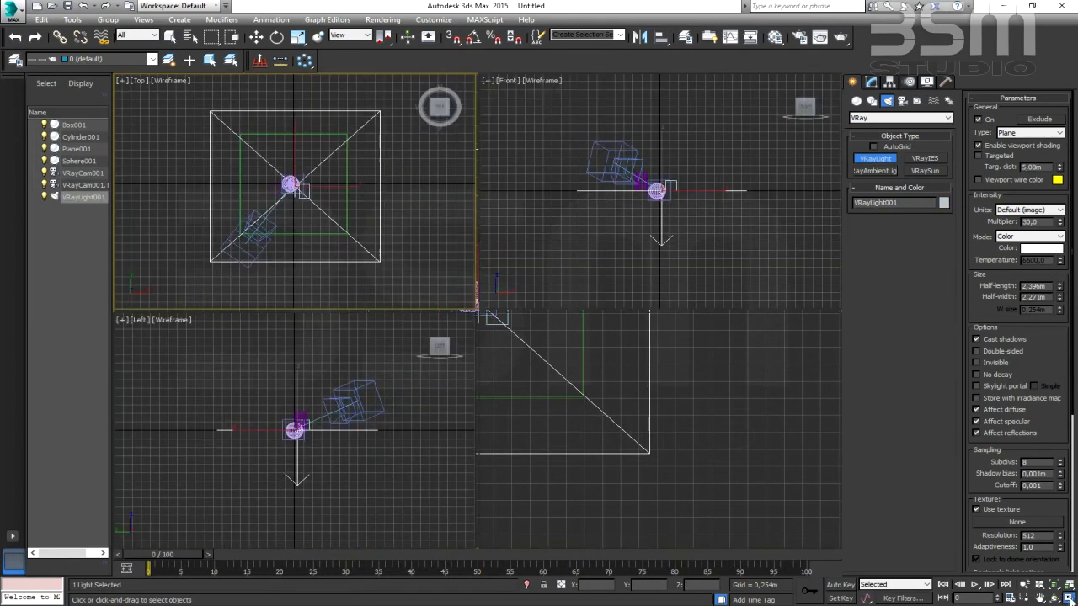
right_click(647, 259)
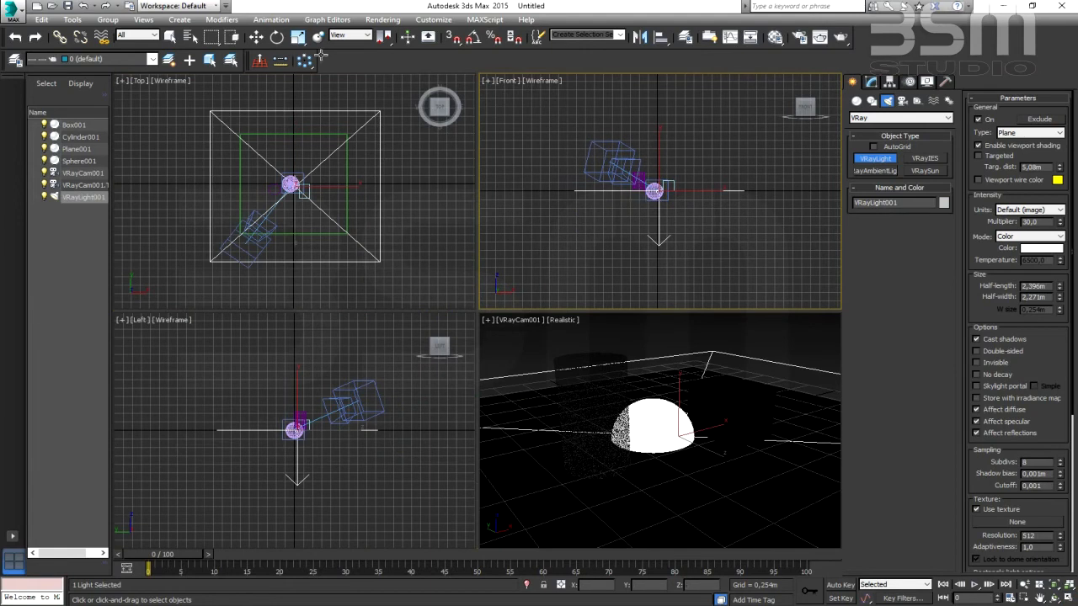
left_click(256, 36)
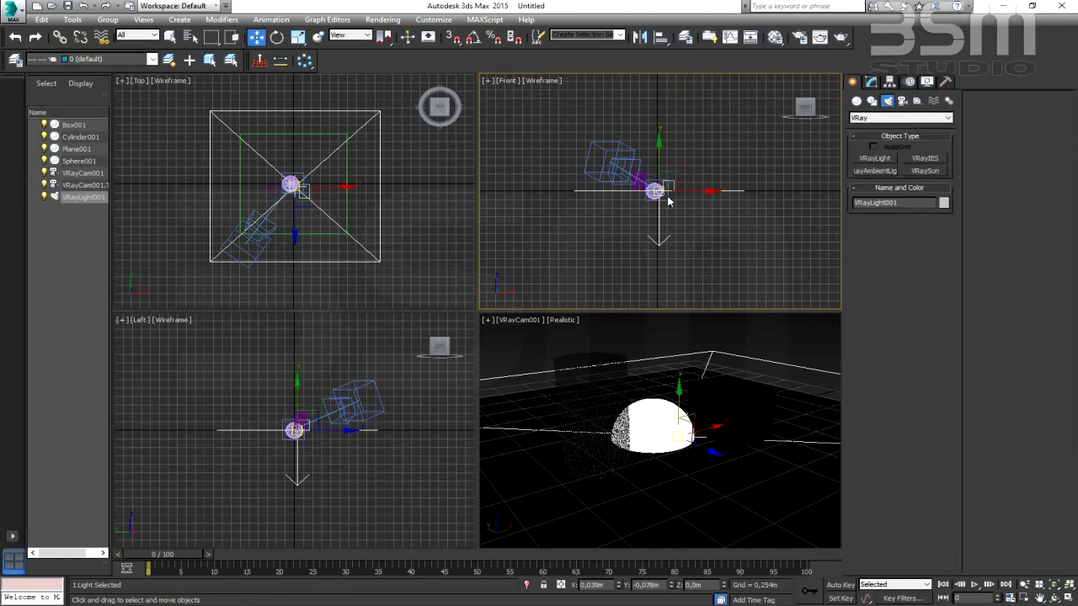
scroll(653, 190, "up", 2)
scroll(666, 245, "down", 2)
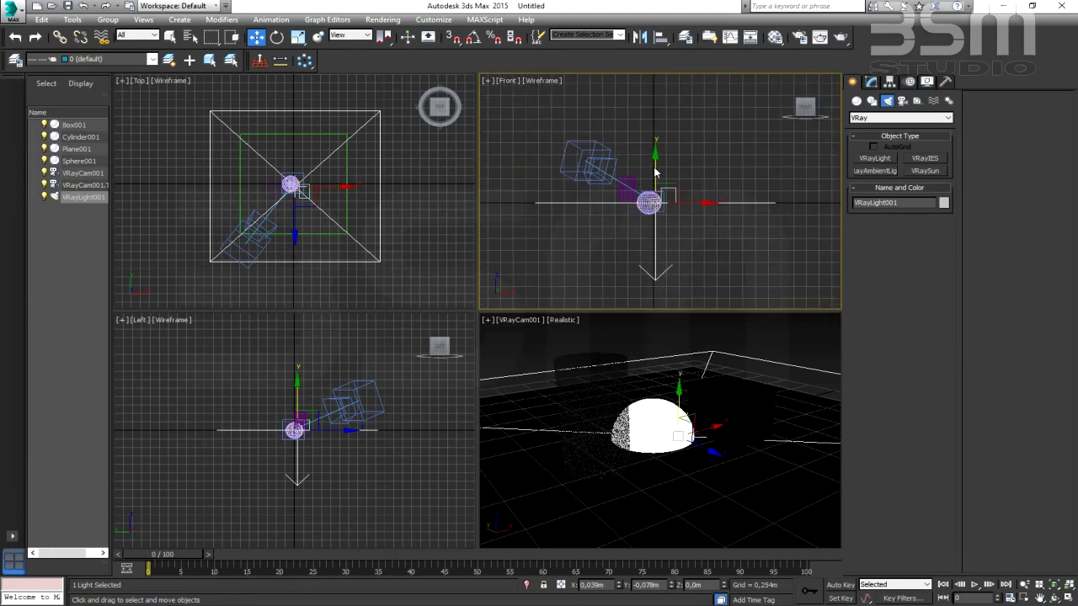
left_click_drag(655, 172, 656, 94)
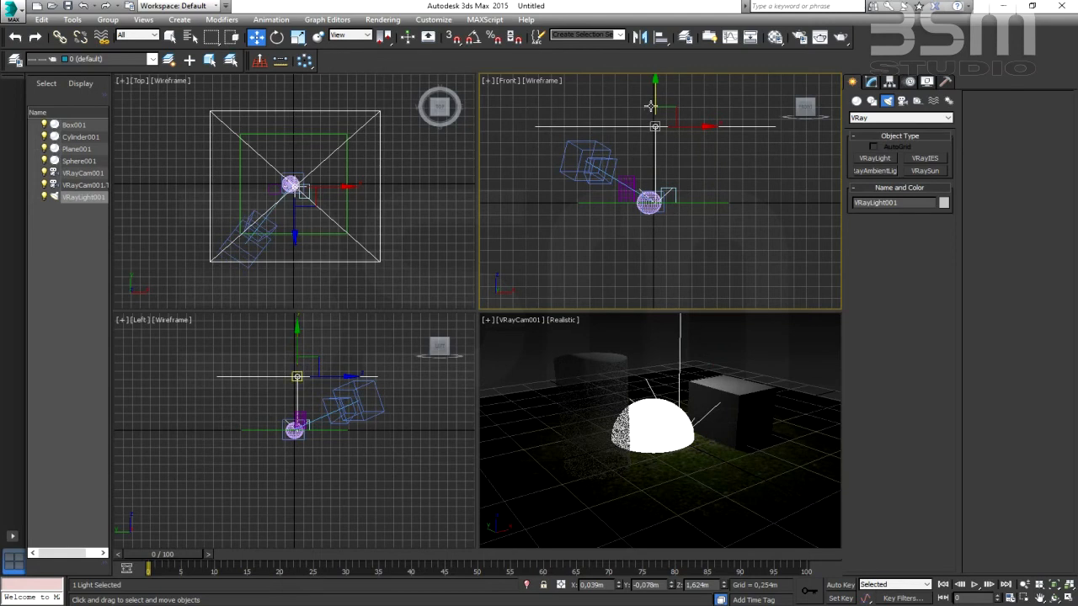
left_click_drag(655, 93, 636, 91)
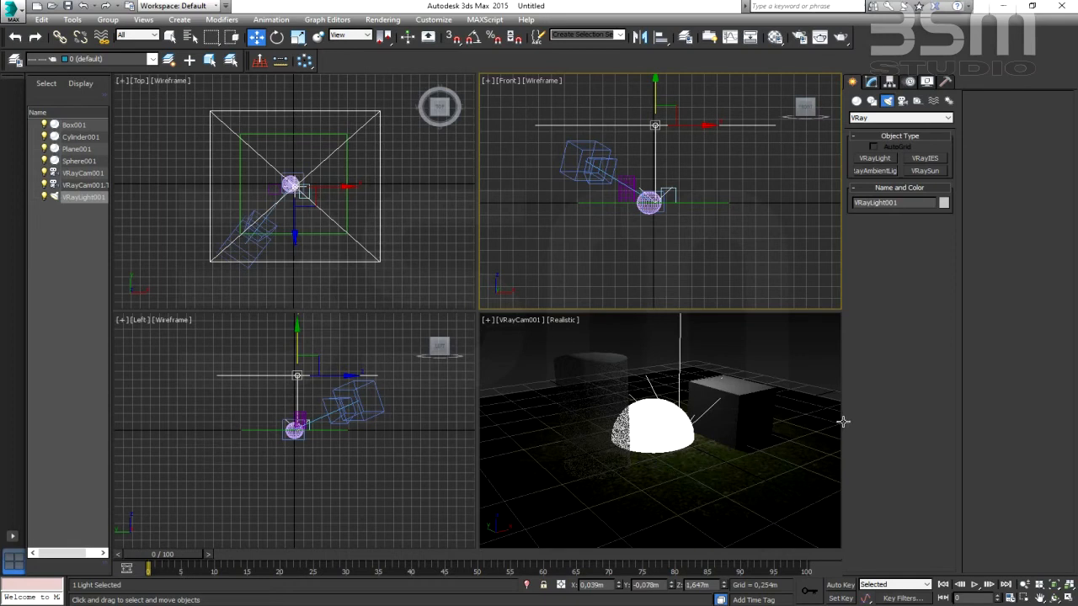
- Maximize the VRayCam001 view and render it, arranging the frame buffer and progress windows while it renders
middle_click_drag(674, 361, 673, 363)
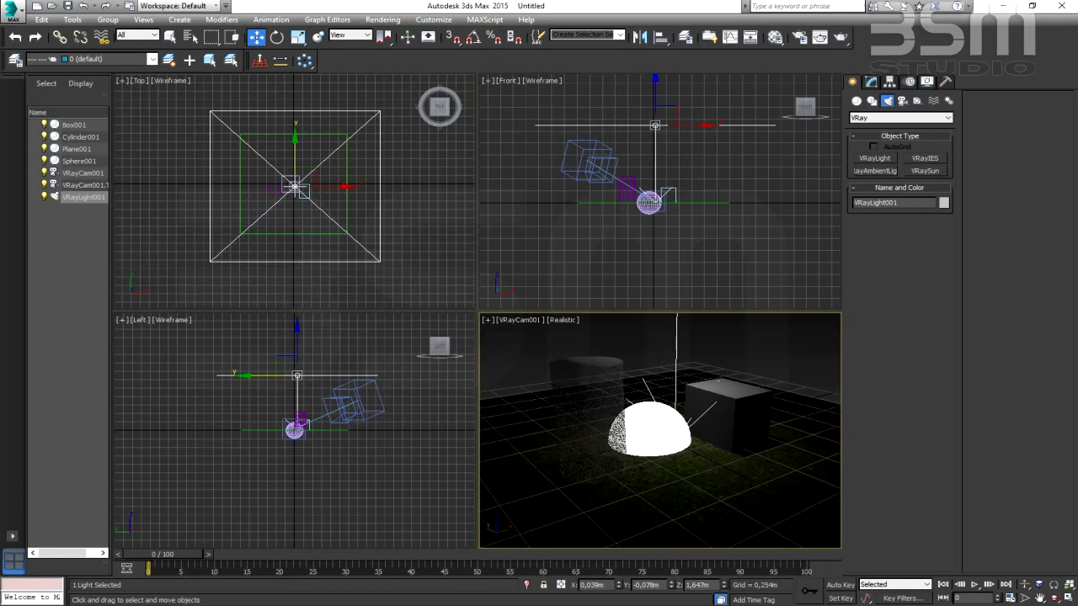
left_click(1070, 597)
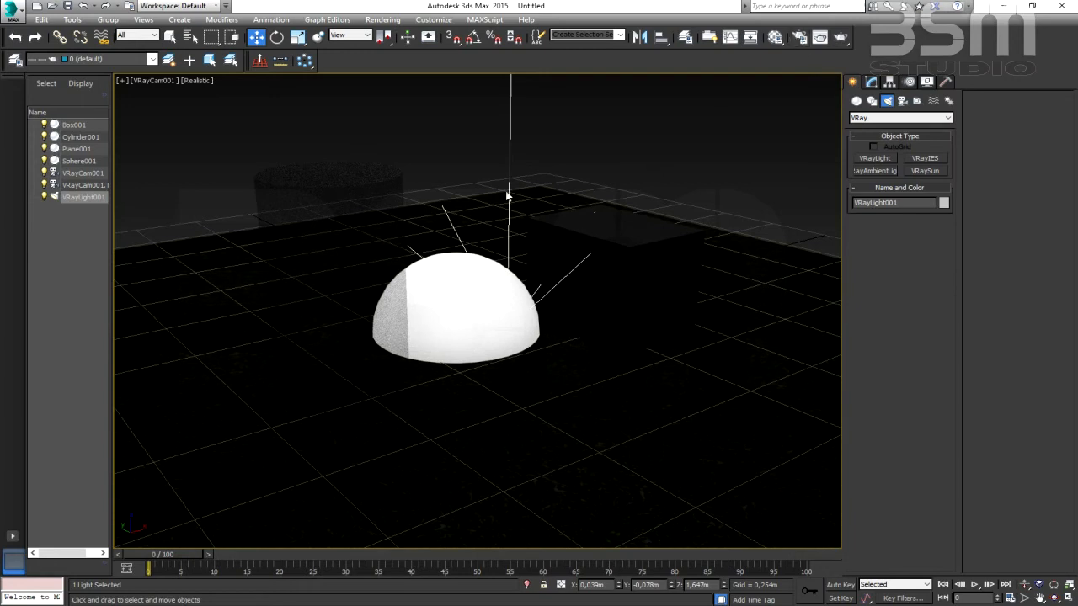
left_click(840, 37)
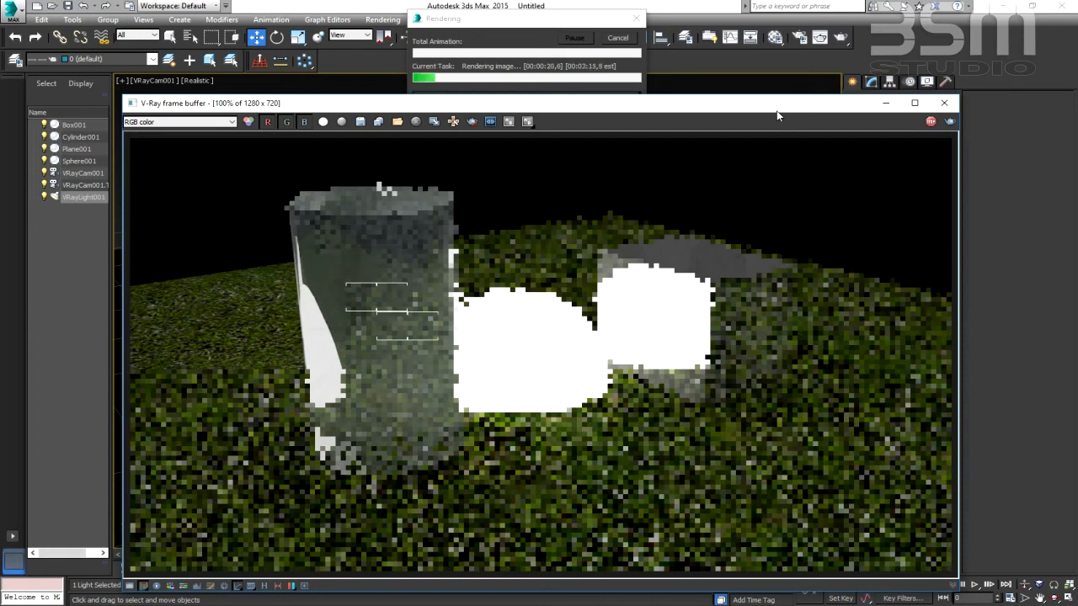
left_click_drag(739, 108, 737, 104)
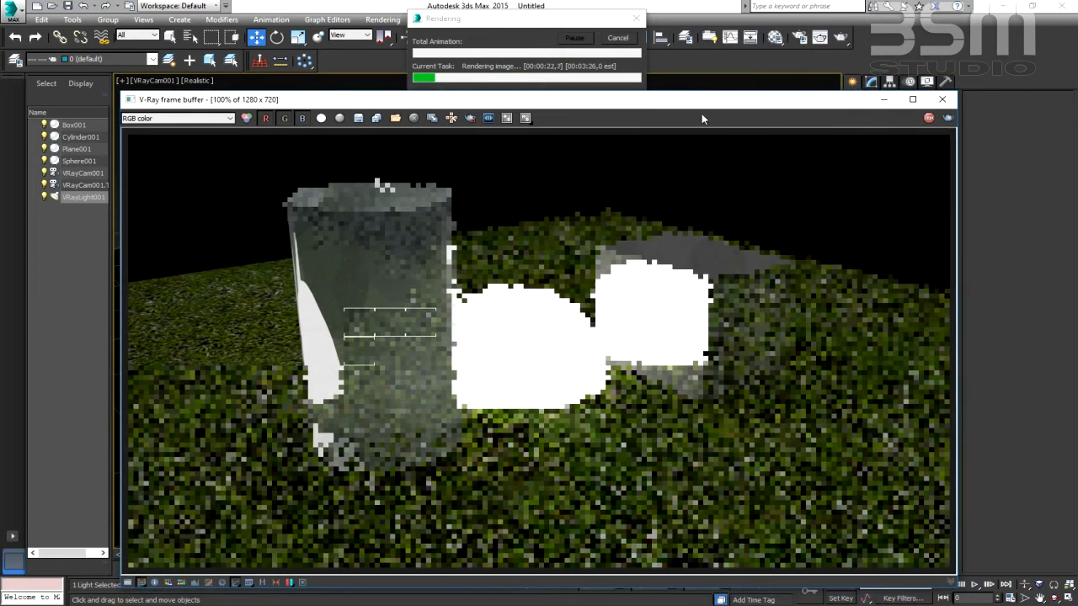
left_click_drag(573, 20, 783, 90)
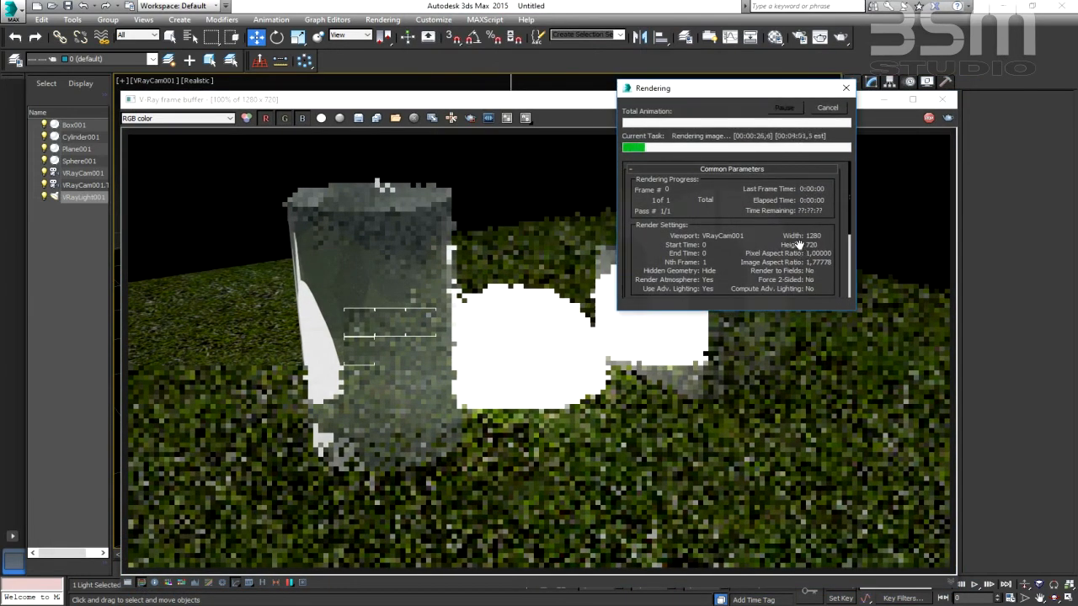
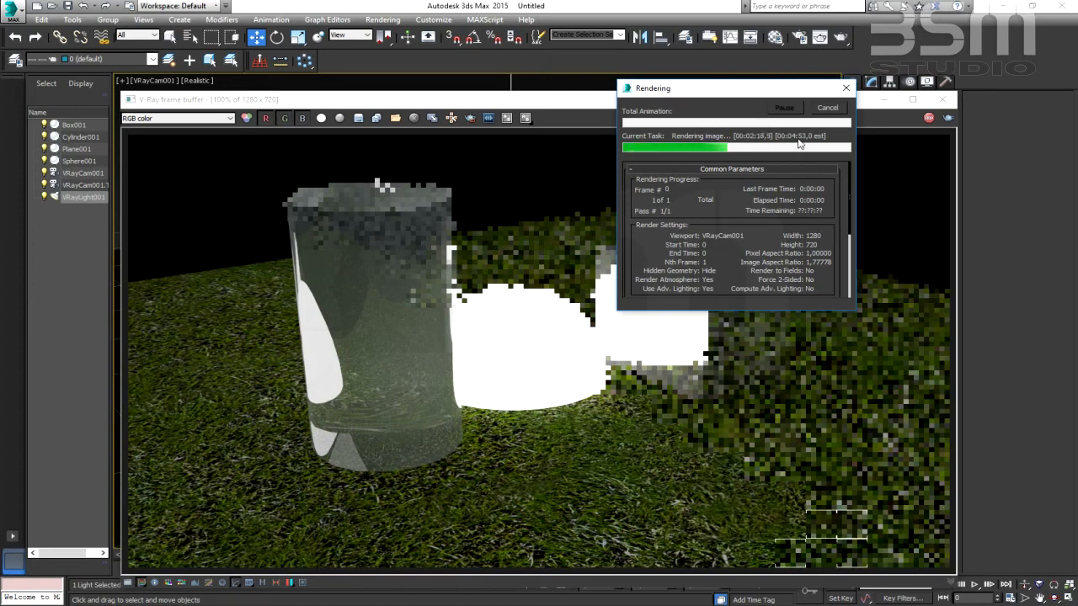
- Move the progress and frame buffer windows aside to examine the render with the plane light, and close the frame buffer
mouse_move(747, 92)
left_mouse_down()
mouse_move(758, 111)
mouse_move(762, 87)
left_mouse_up()
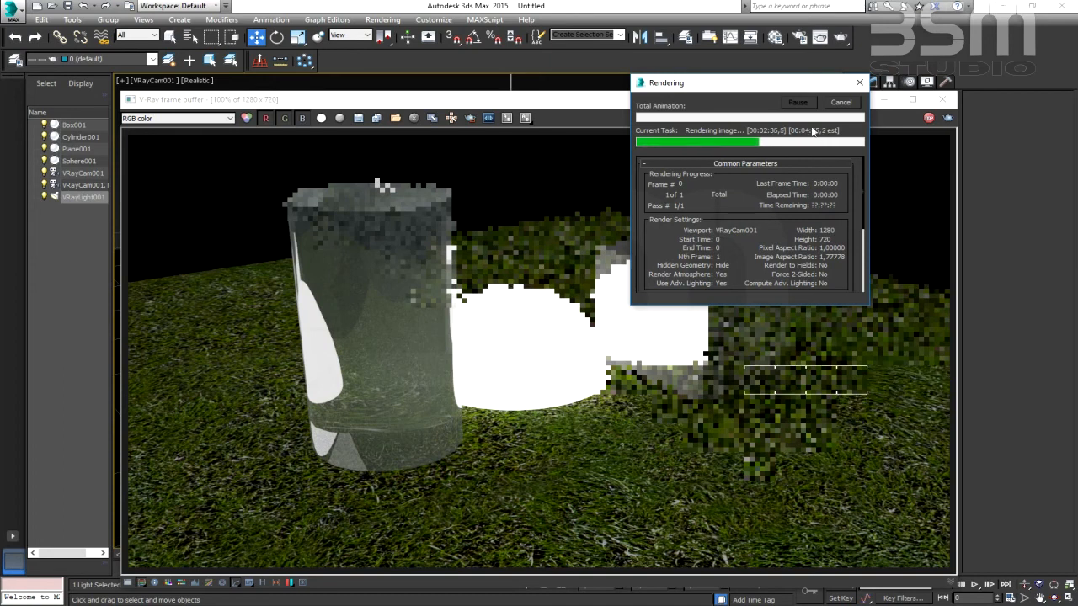
left_click_drag(749, 84, 209, 82)
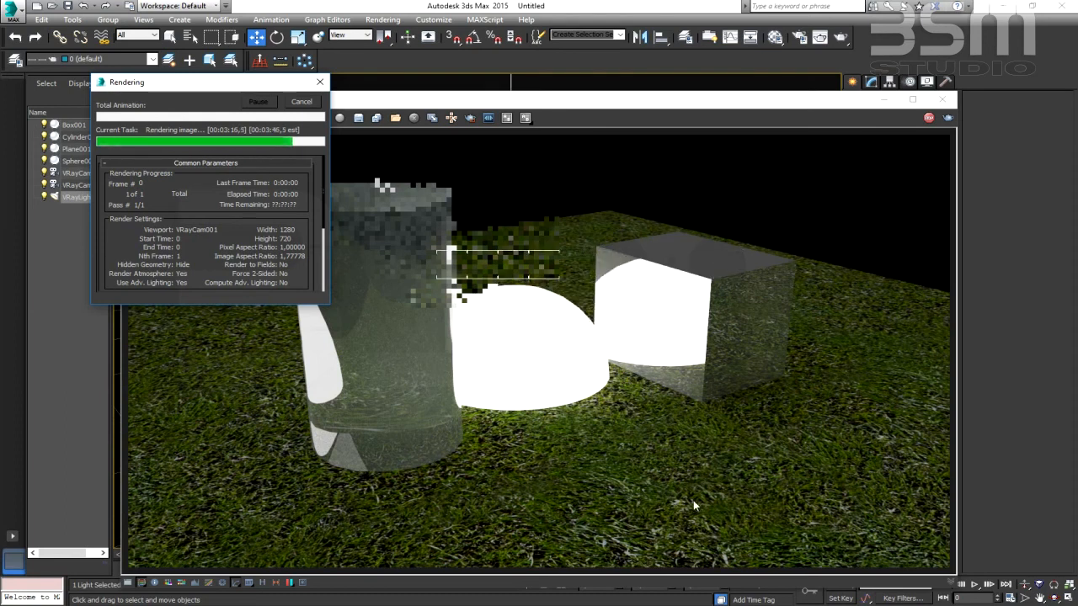
left_click_drag(617, 99, 698, 91)
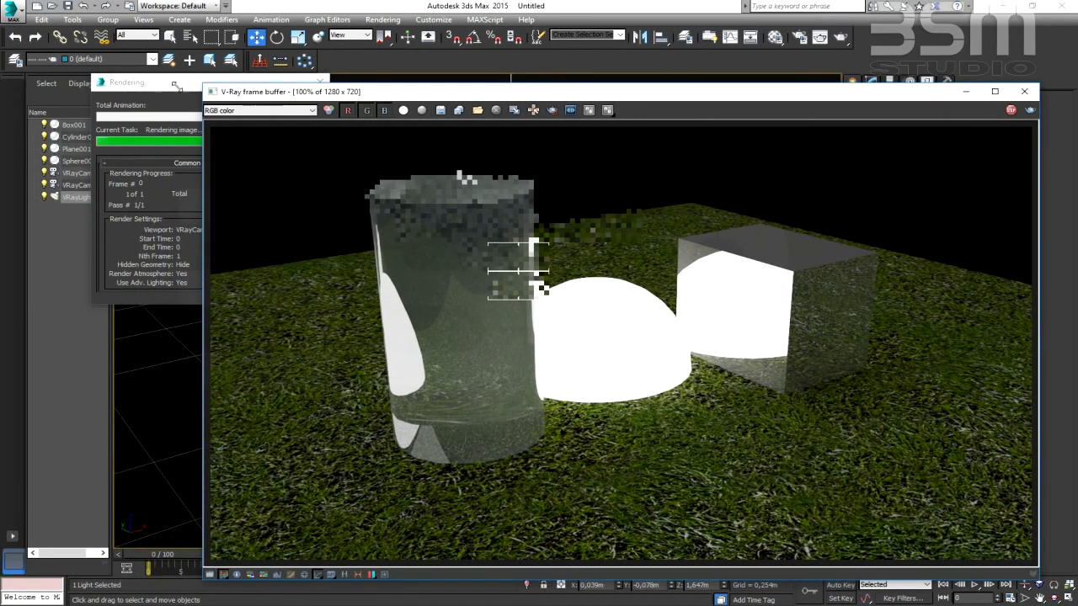
left_click(168, 86)
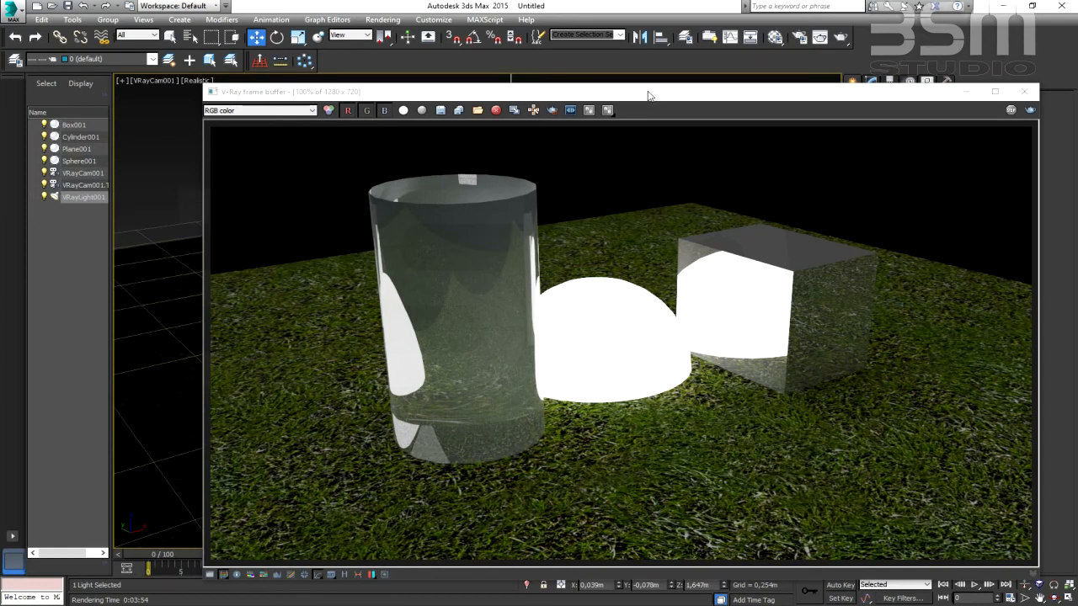
left_click_drag(648, 95, 606, 372)
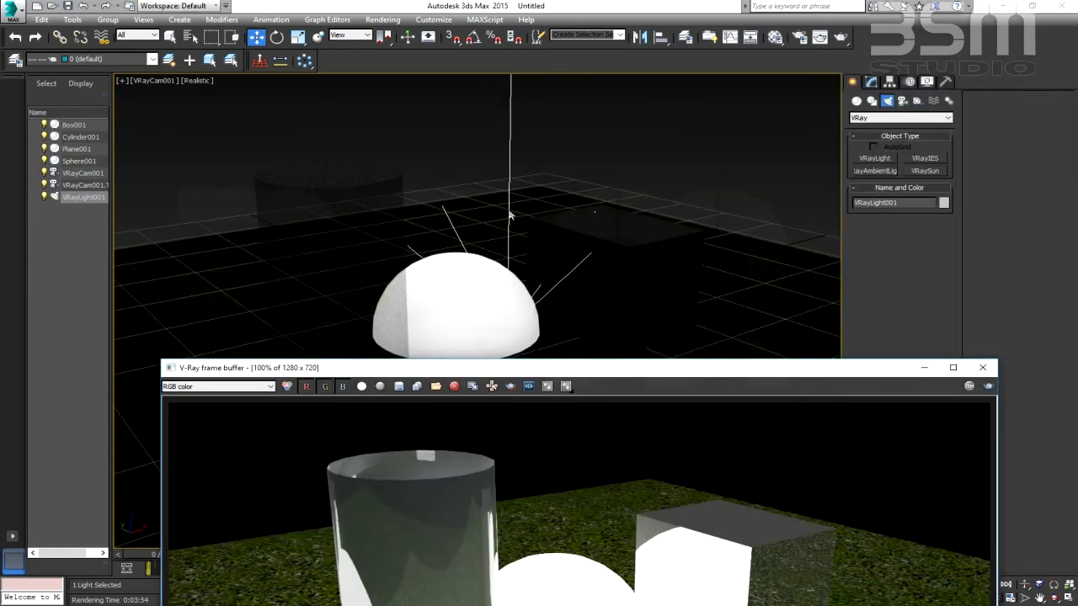
left_click_drag(636, 369, 601, 58)
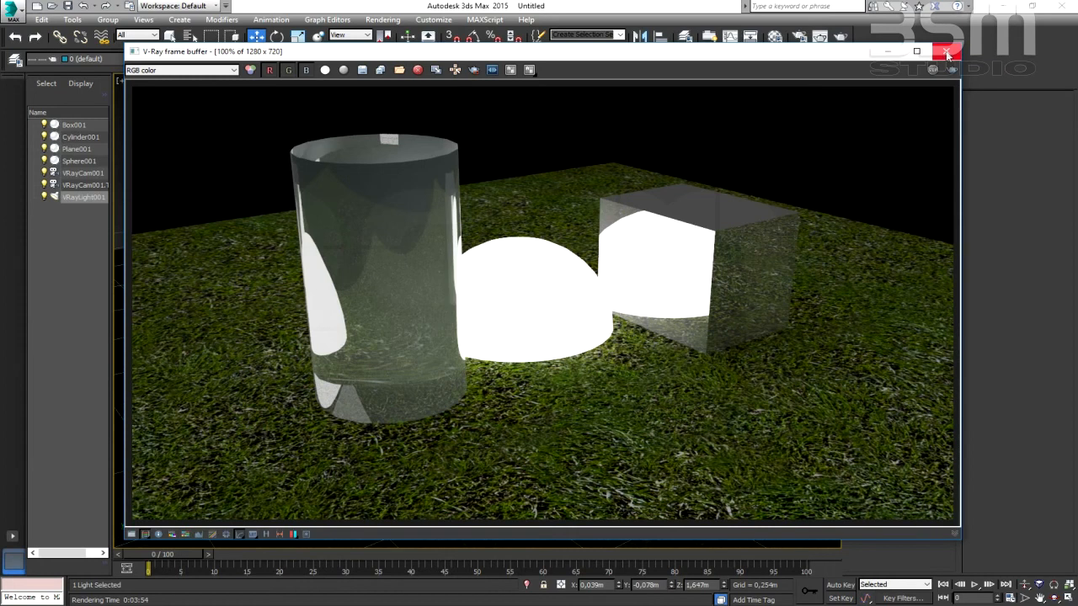
left_click(946, 54)
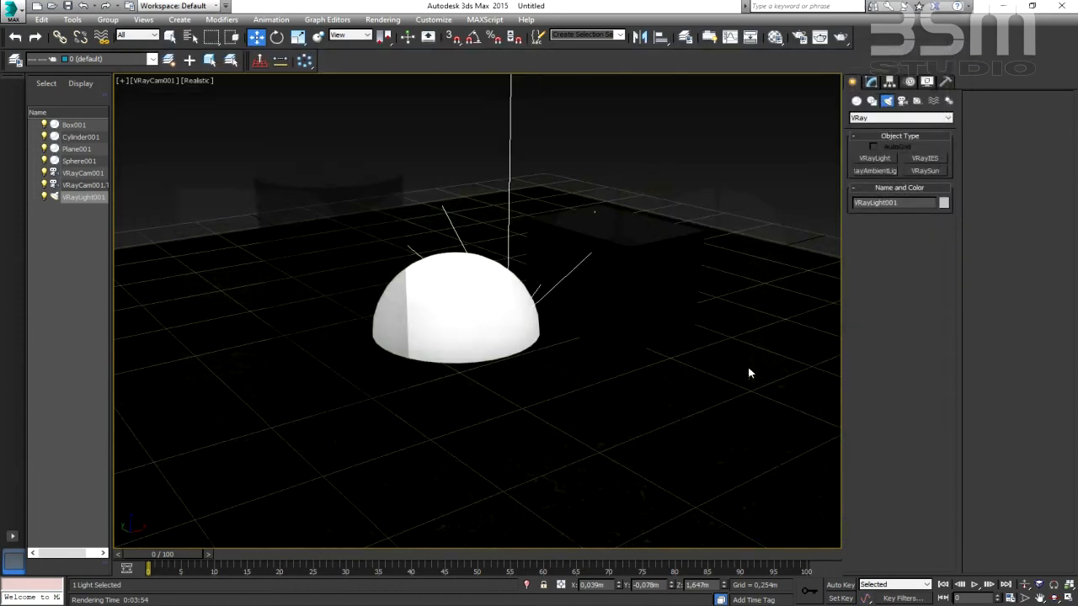
- Delete the plane VRayLight and render the VRayCam001 view without it, closing the frame buffer when the render is done
right_click(510, 121)
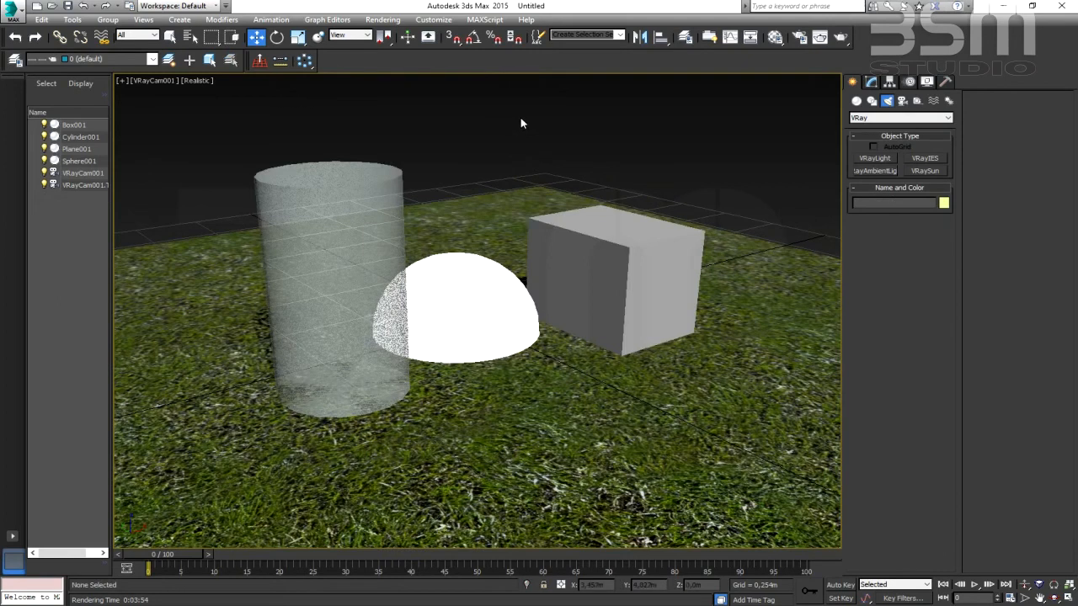
left_click(840, 39)
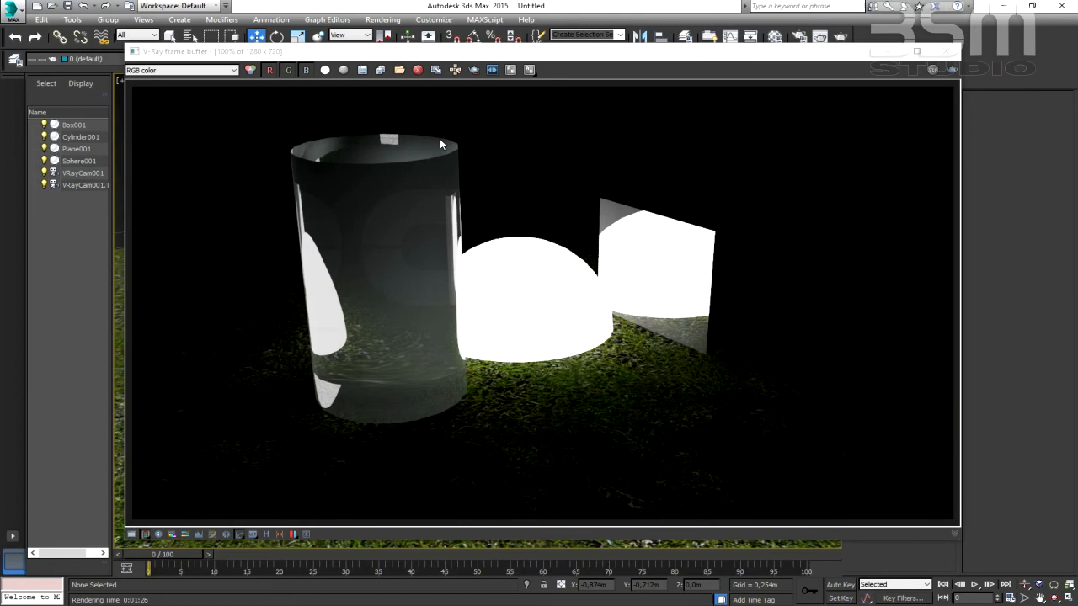
left_click(949, 51)
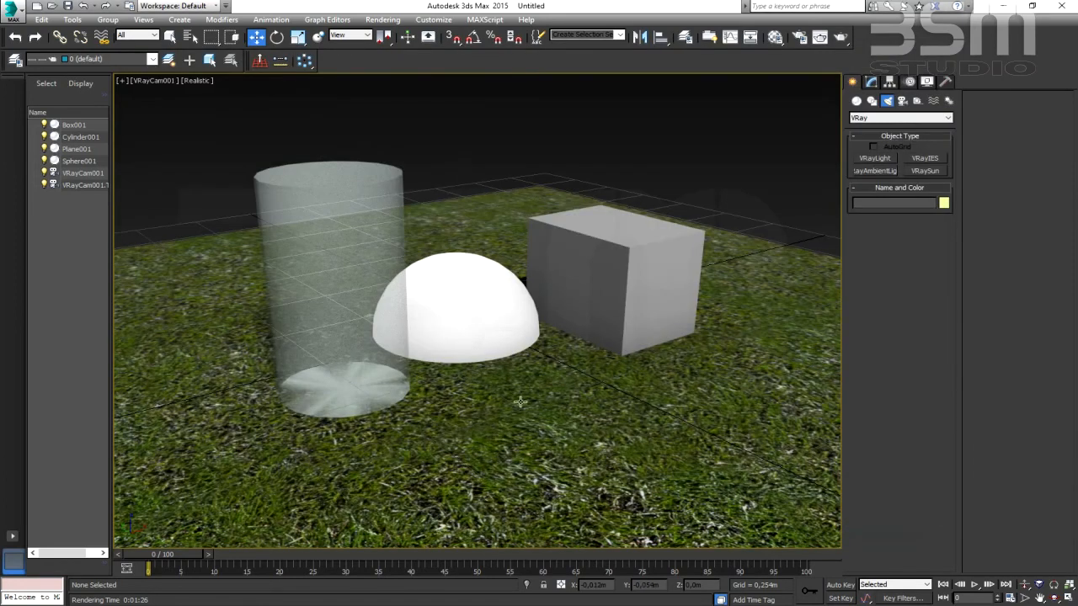
- Select the grass plane and open its VRayMtl's Maps settings in the Material Editor
middle_click_drag(520, 404, 534, 383)
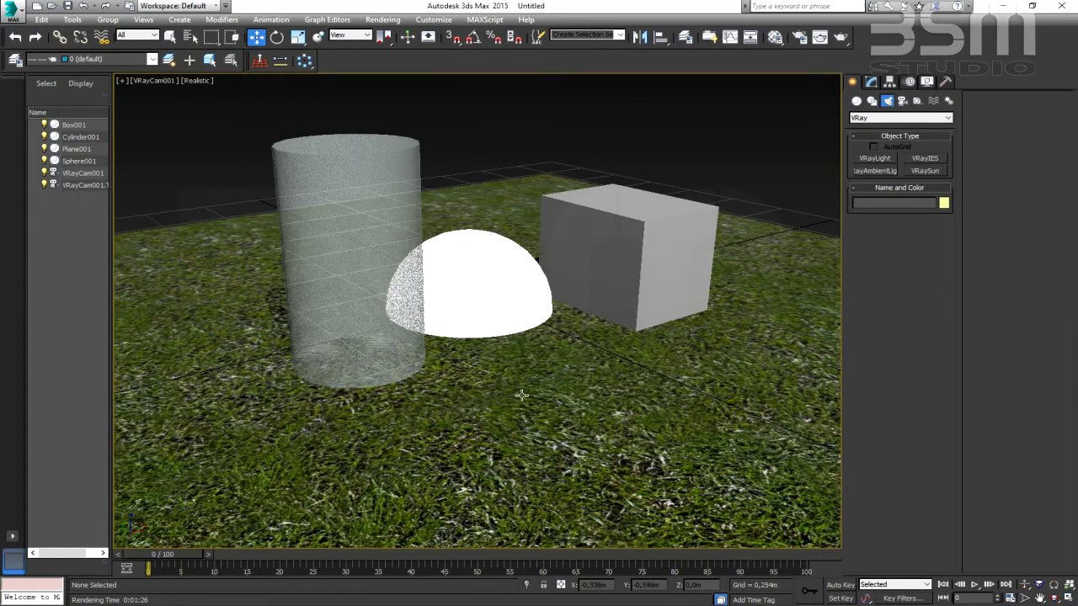
left_click(520, 368)
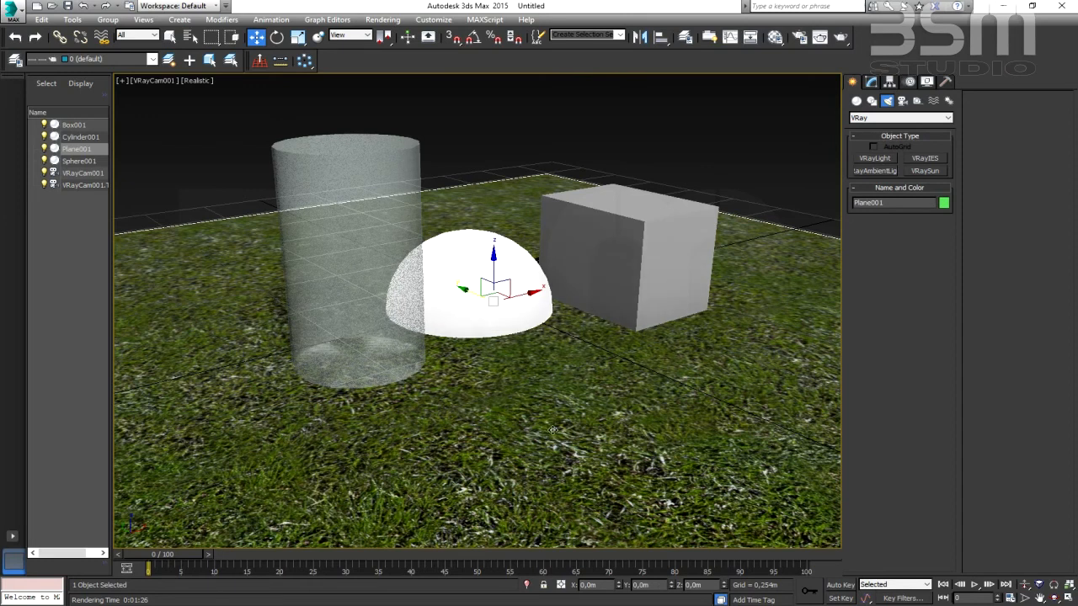
key("m")
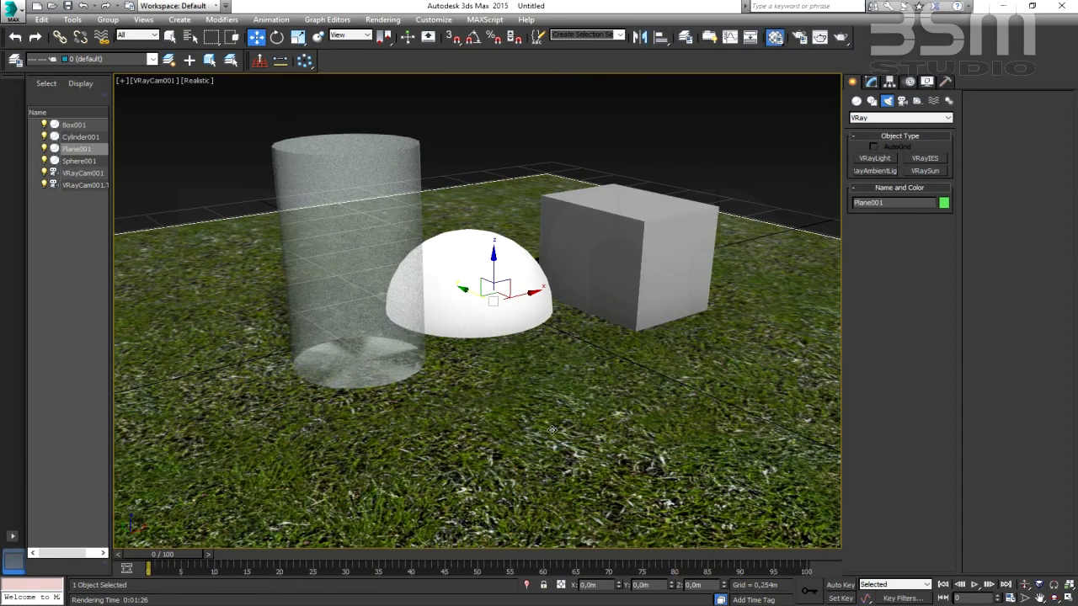
left_click(654, 88)
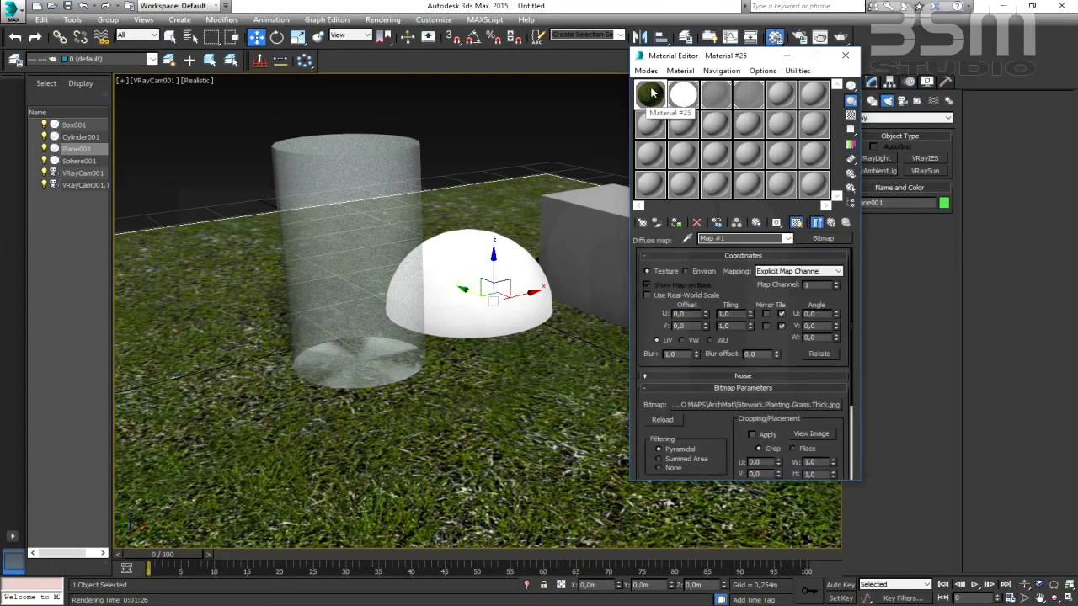
left_click(833, 224)
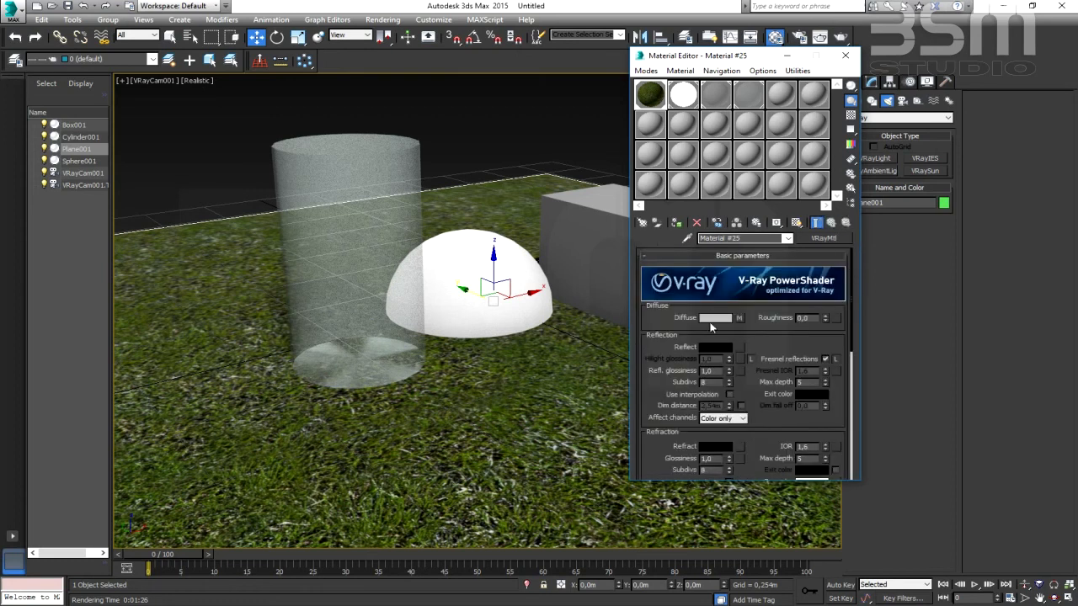
left_click_drag(663, 384, 662, 288)
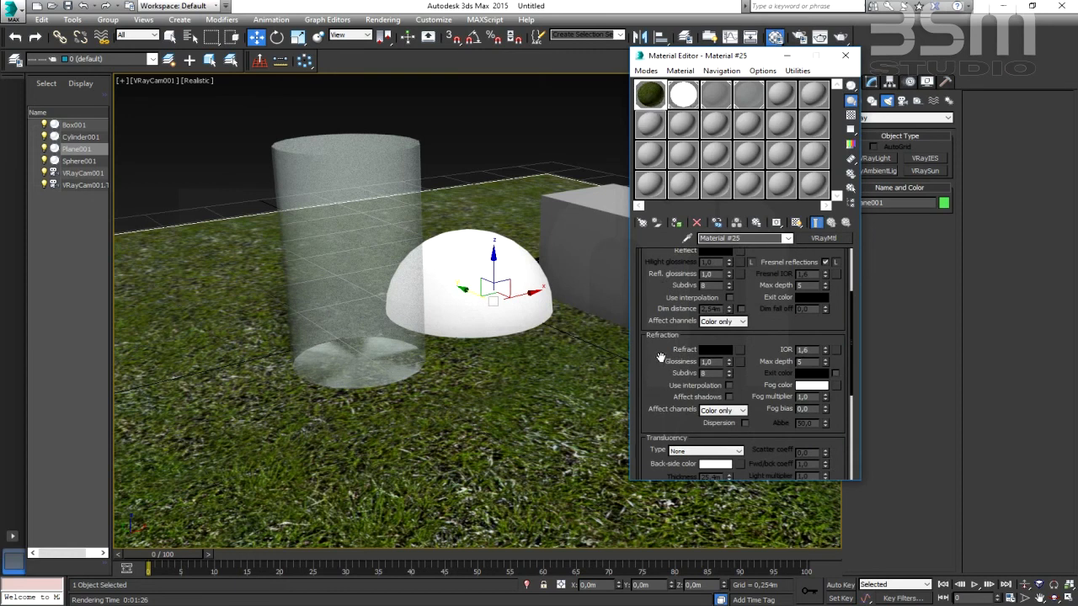
scroll(661, 356, "down", 5)
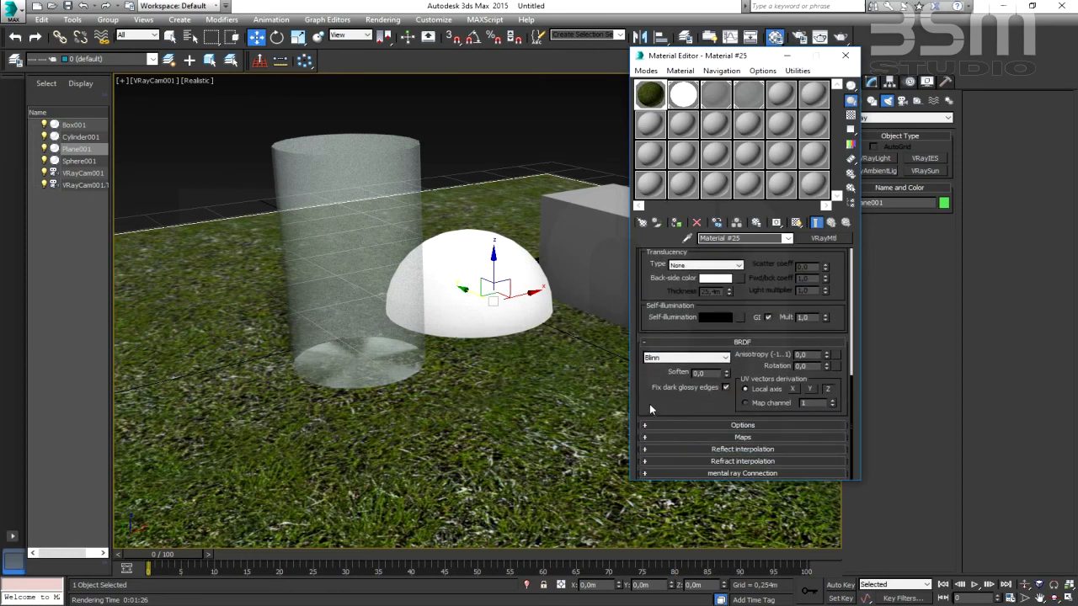
left_click(760, 439)
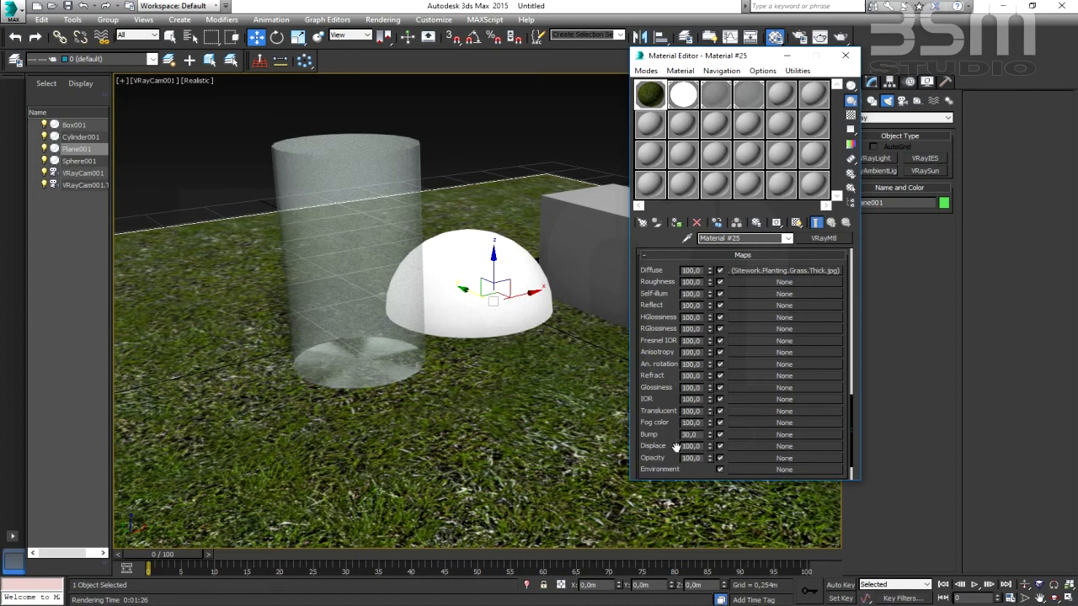
- Load the bitmap Sitework.Planting.Grass.Thick.bump from the ArchMat folder as the grass material's displacement map
left_click(775, 445)
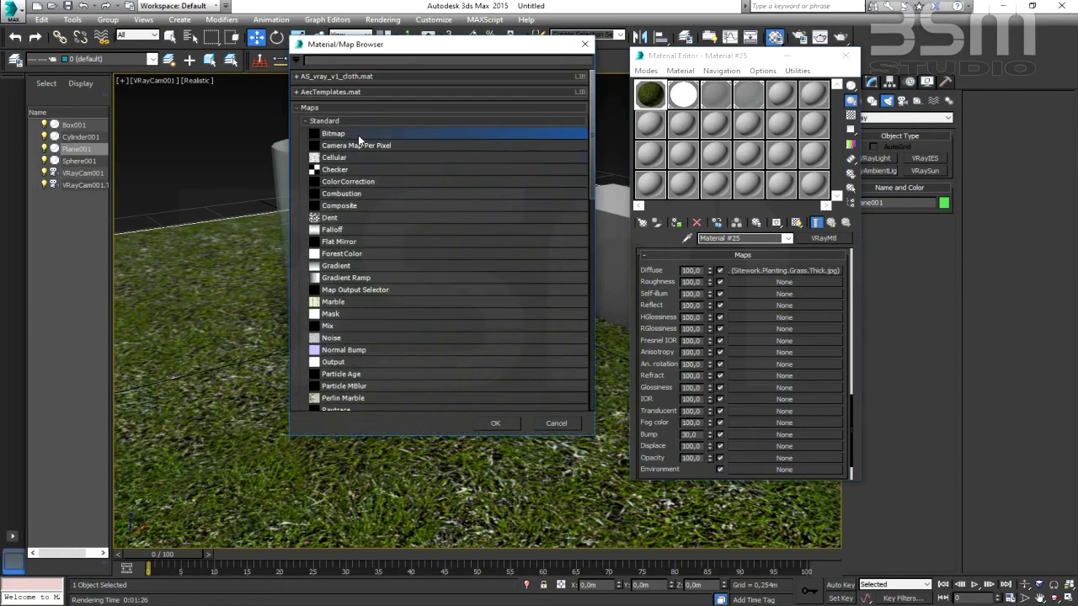
double_click(349, 135)
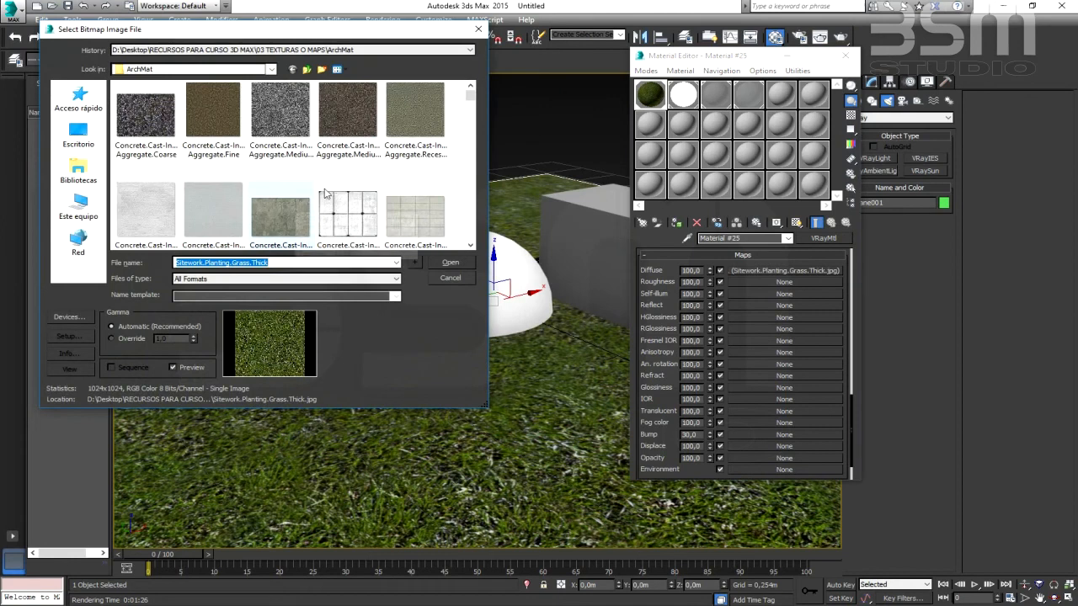
left_click_drag(470, 96, 471, 199)
left_click(473, 247)
left_click(472, 247)
left_click(472, 247)
left_click(473, 246)
left_click(472, 246)
left_click(472, 247)
left_click(473, 247)
left_click(472, 246)
left_click(473, 247)
left_click(472, 247)
left_click(473, 247)
left_click(473, 246)
left_click(473, 247)
left_click(473, 246)
left_click(472, 247)
left_click(472, 247)
left_click(472, 247)
left_click(473, 247)
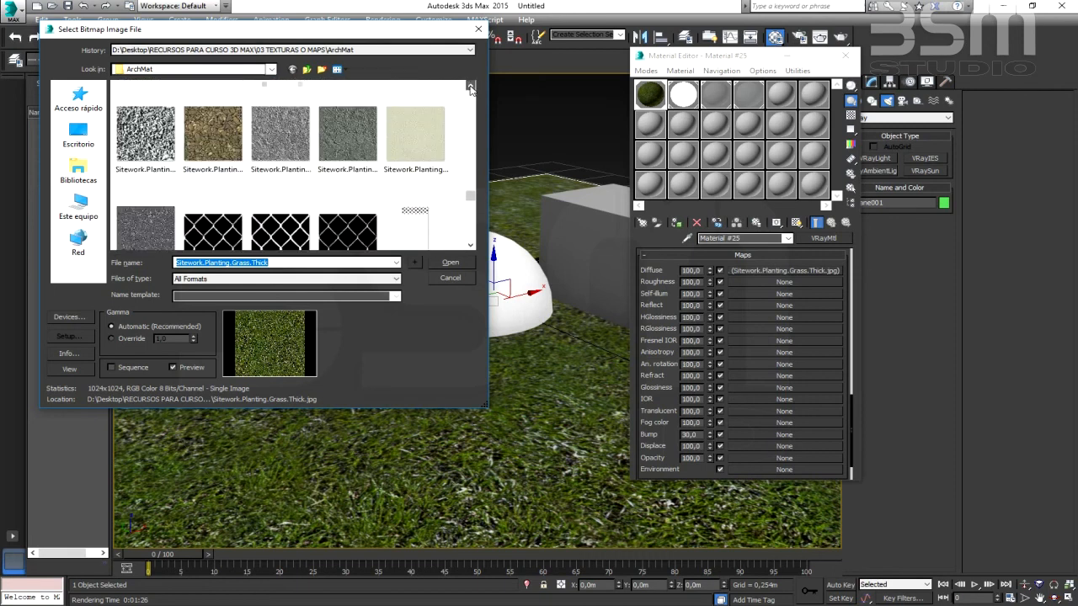
left_click(470, 85)
left_click(470, 86)
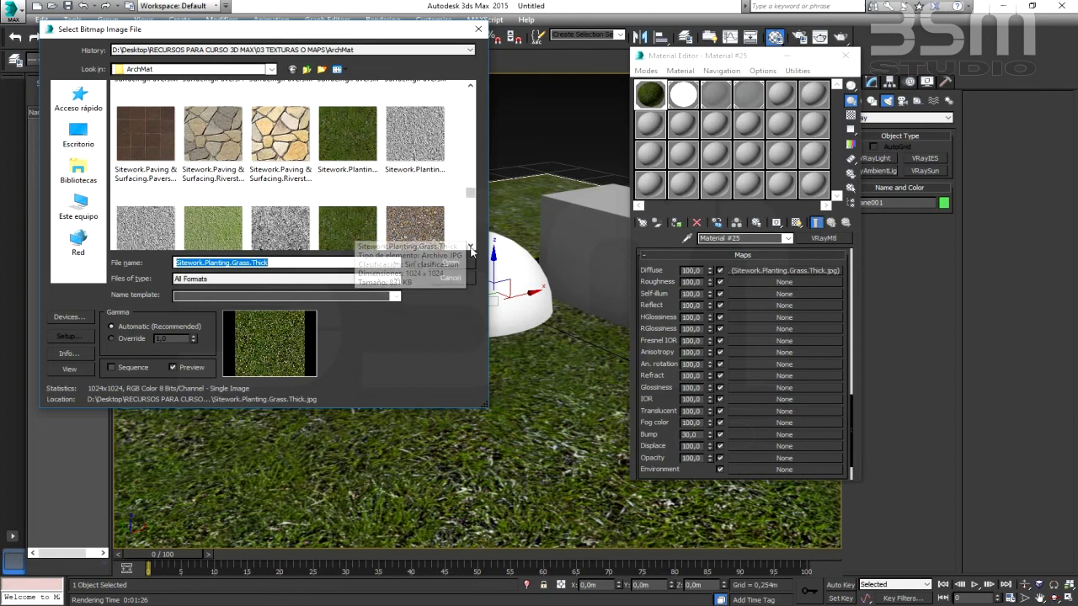
scroll(357, 220, "down", 1)
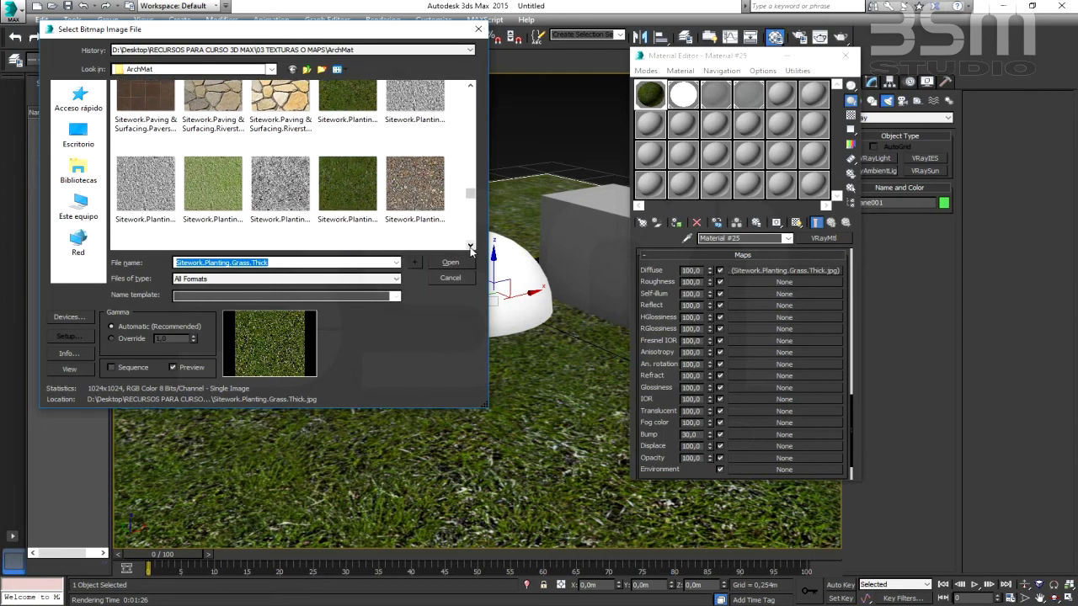
left_click(277, 204)
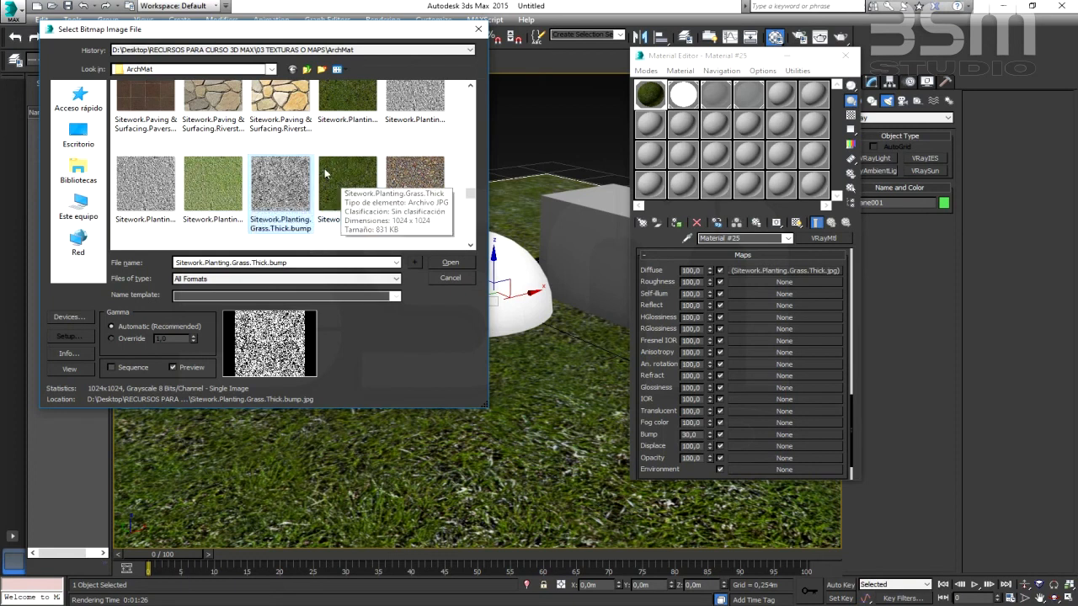
left_click(451, 266)
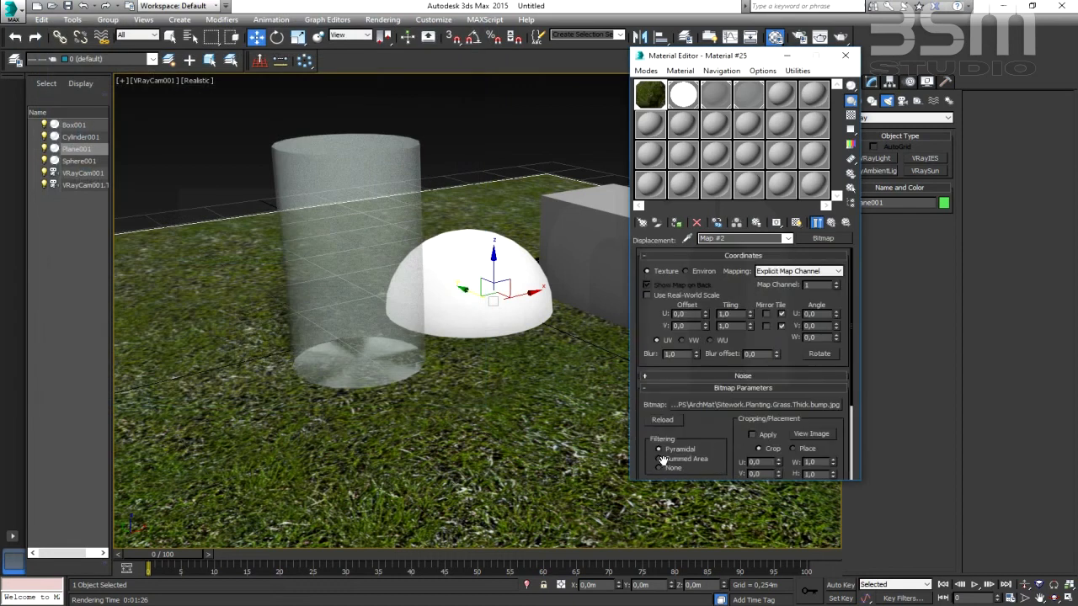
- Set the grass material's Displace amount to 10 and close the Material Editor
left_click(830, 224)
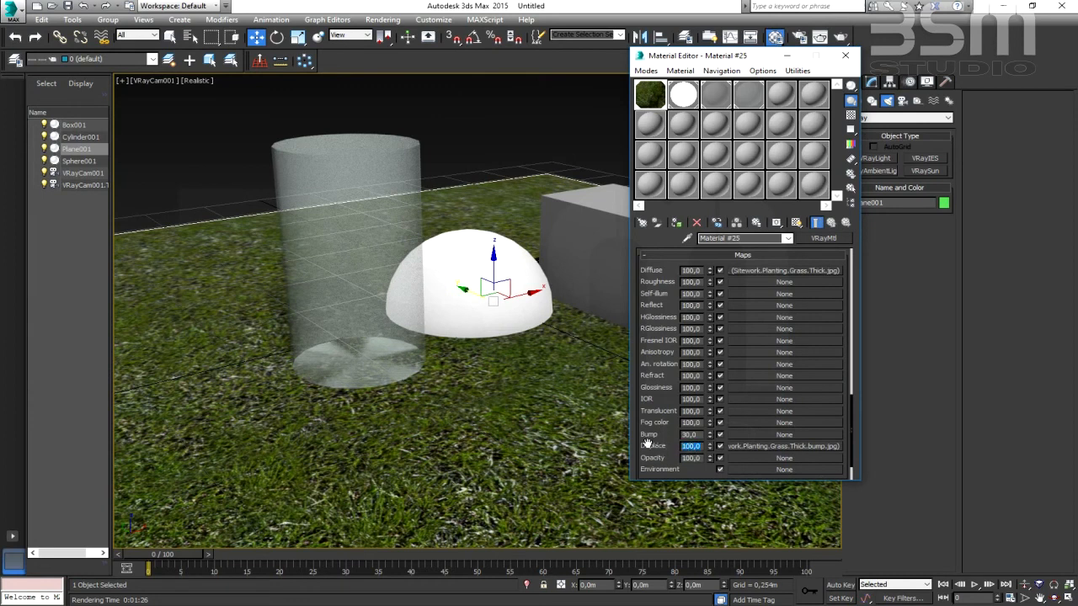
type("10")
key("Return")
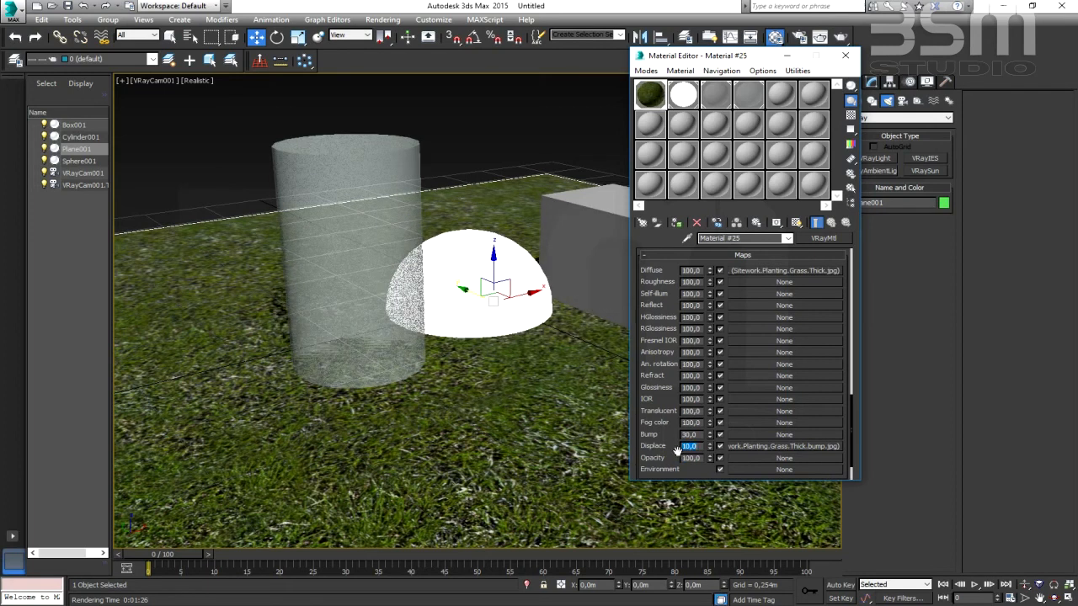
left_click(845, 56)
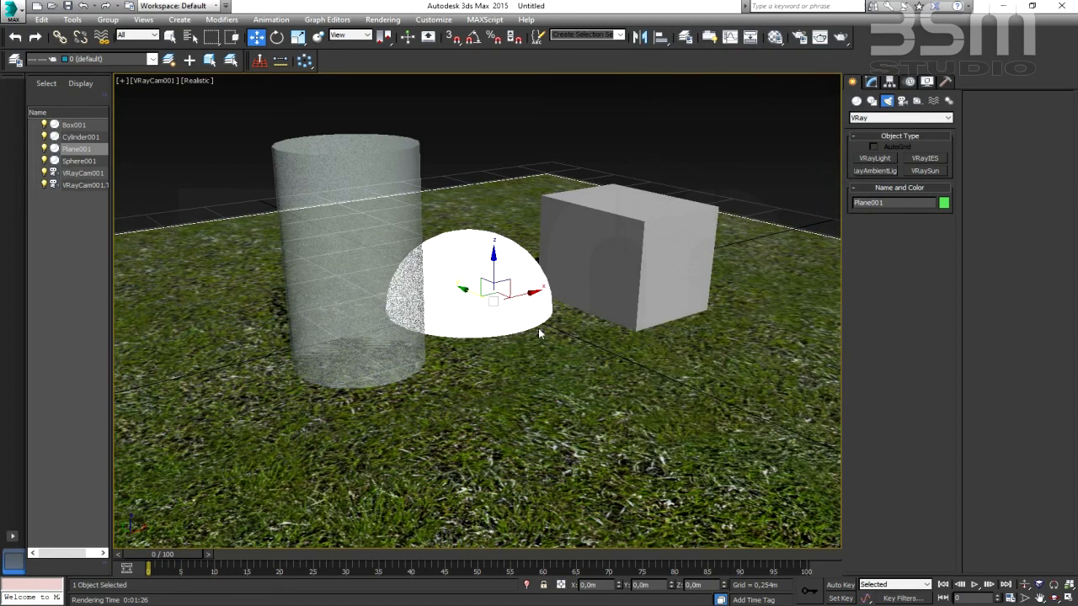
- Render the VRayCam001 view with the displaced grass, moving the progress and frame buffer windows aside to examine the image
left_click(835, 42)
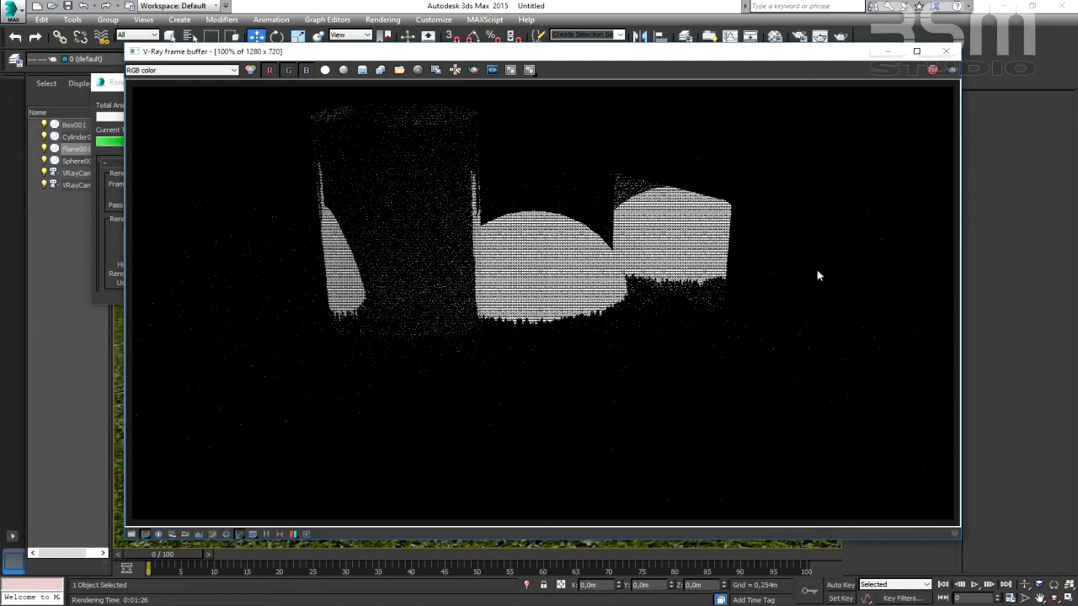
left_click(117, 87)
left_click_drag(187, 89, 175, 53)
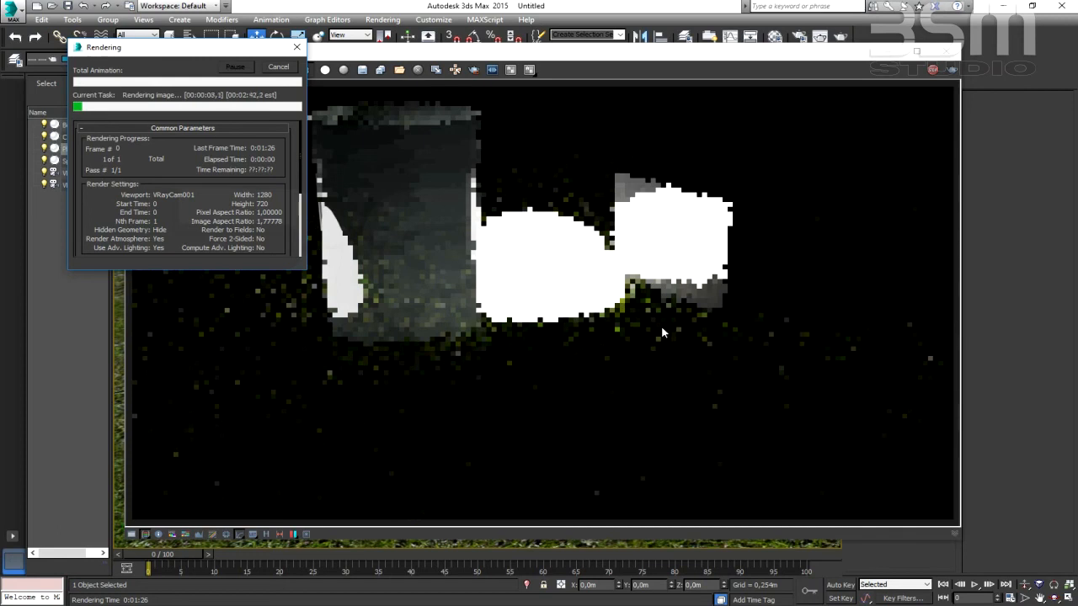
left_click_drag(210, 49, 594, 134)
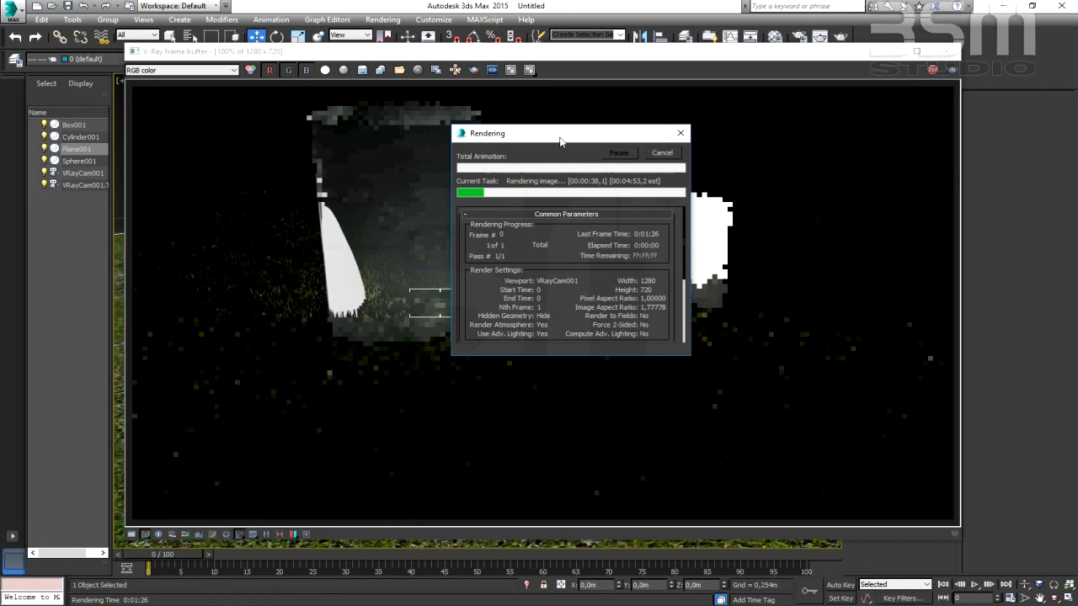
left_click_drag(560, 138, 856, 137)
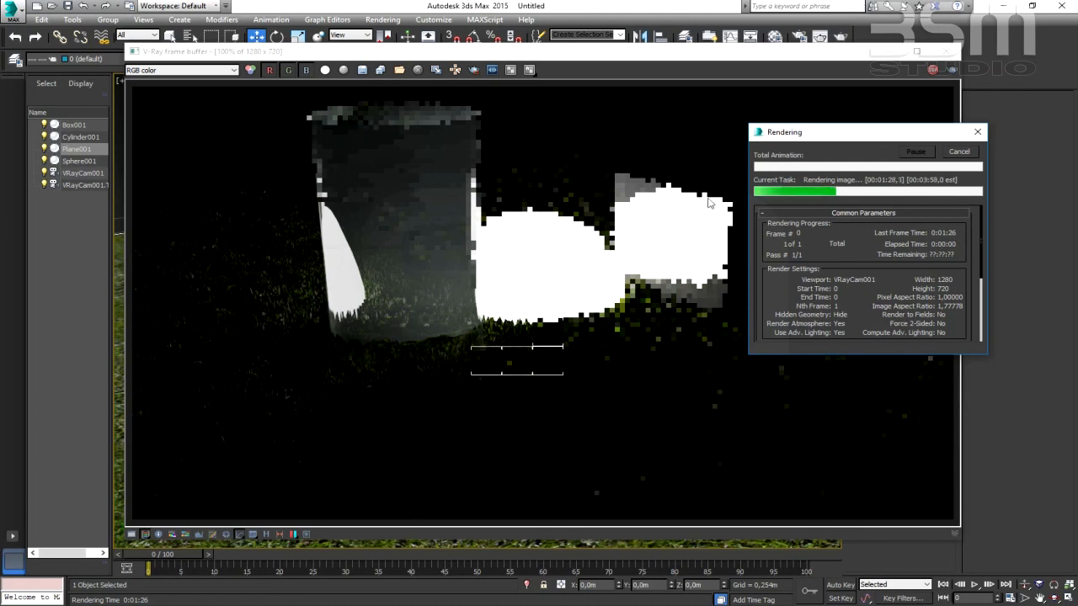
left_click_drag(870, 133, 918, 127)
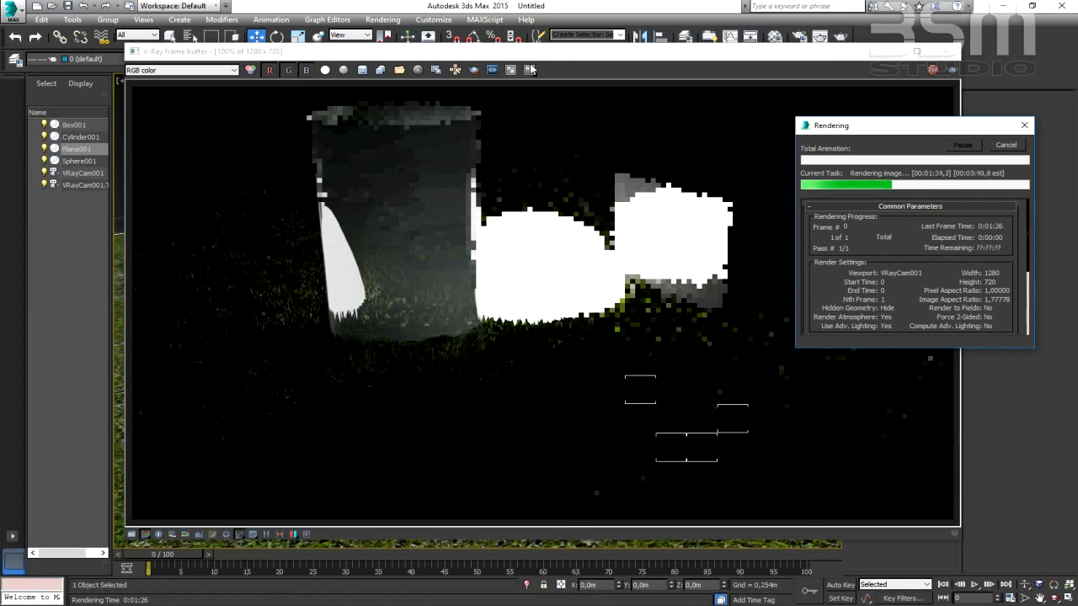
left_click_drag(536, 52, 483, 61)
left_click_drag(965, 131, 995, 121)
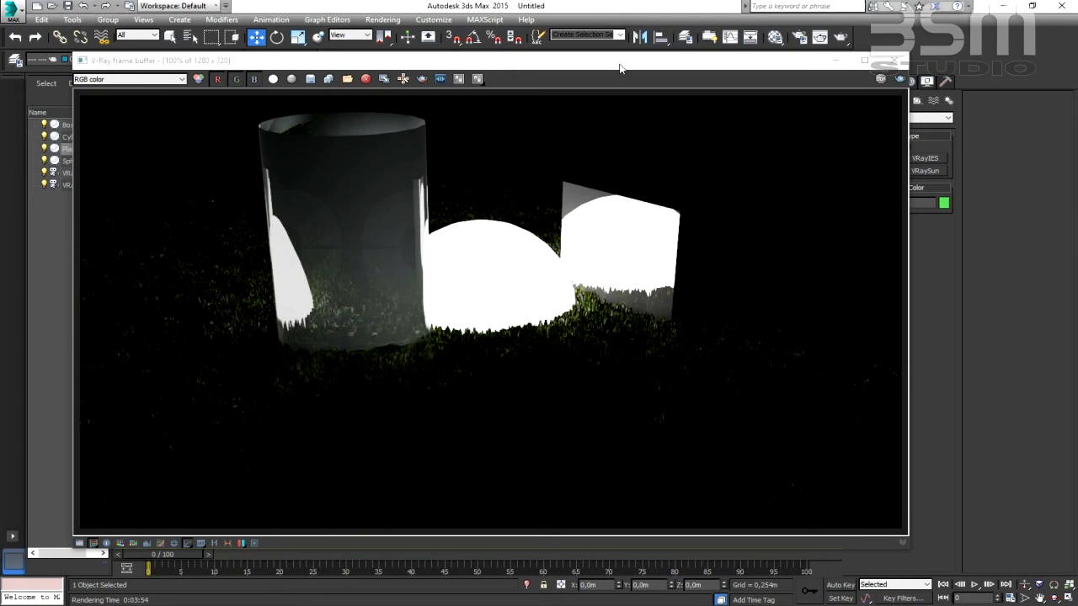
left_click_drag(509, 67, 628, 65)
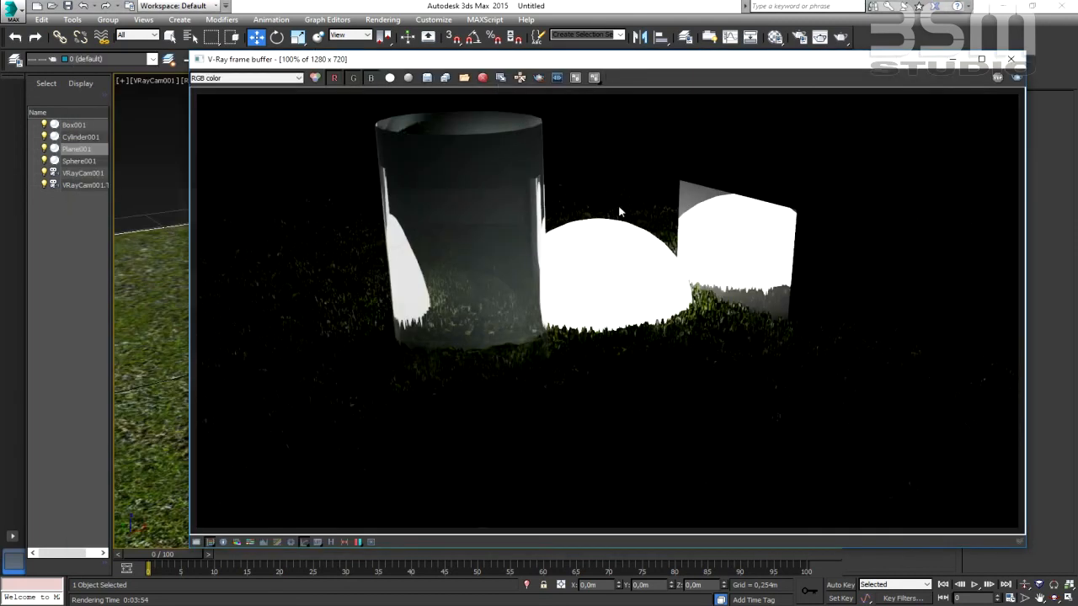
- Enable the Bloom and Glare lens effects in the V-Ray frame buffer, keeping their default settings, and close the frame buffer
left_click(371, 542)
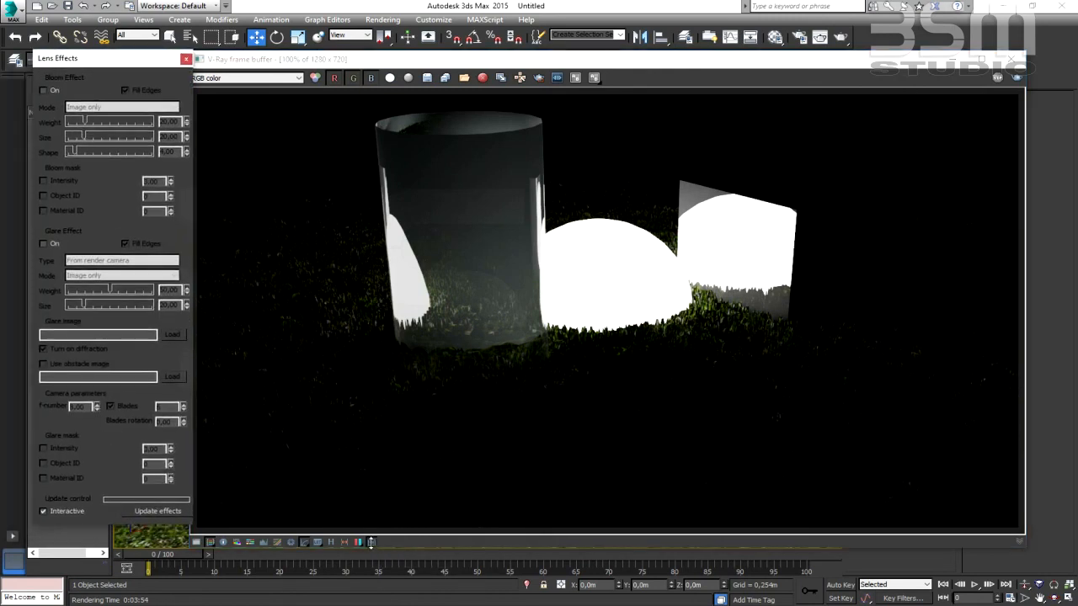
left_click(43, 90)
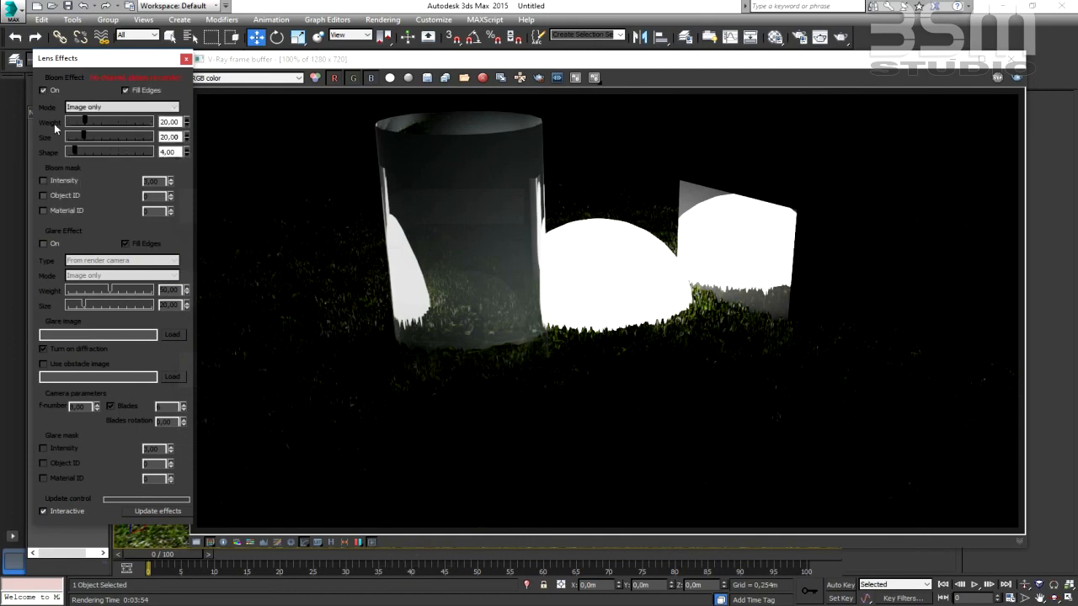
left_click(43, 245)
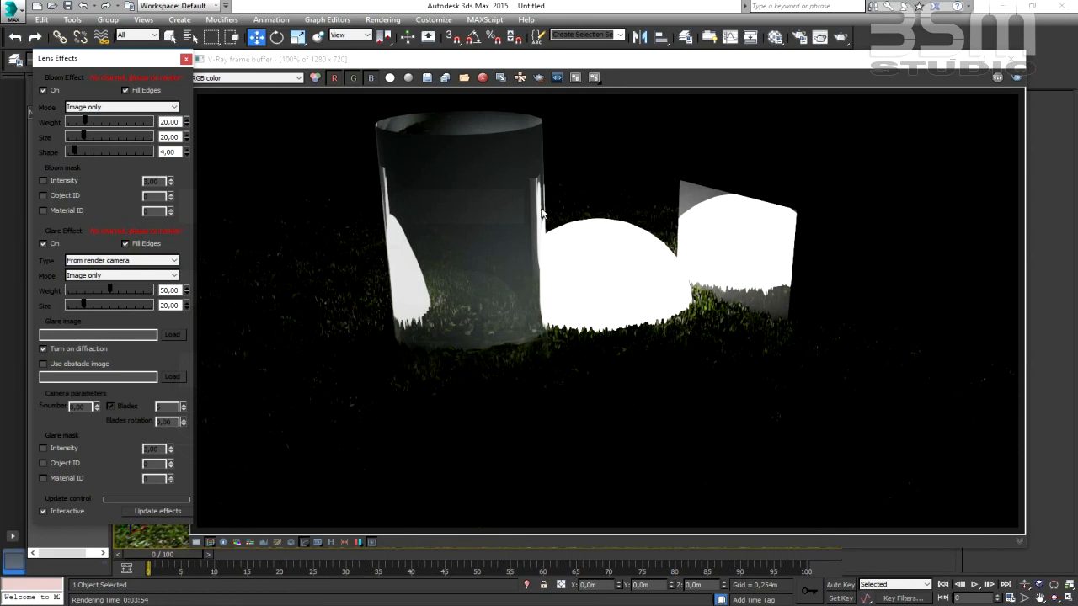
left_click(1011, 60)
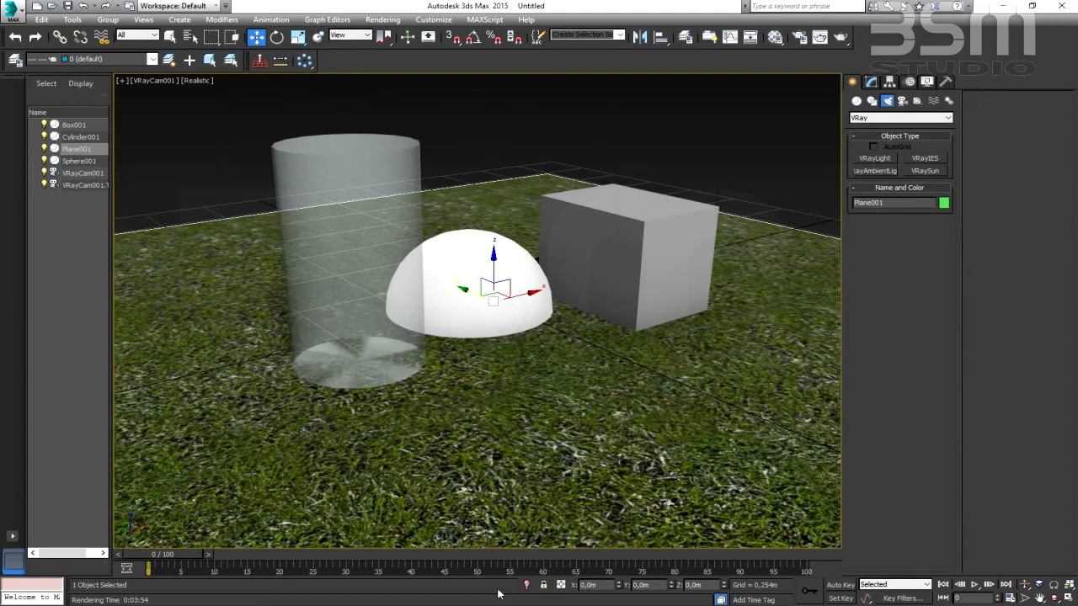
- Render the VRayCam001 view again with both lens effects on, arranging the progress, Lens Effects and frame buffer windows during rendering
left_click(839, 36)
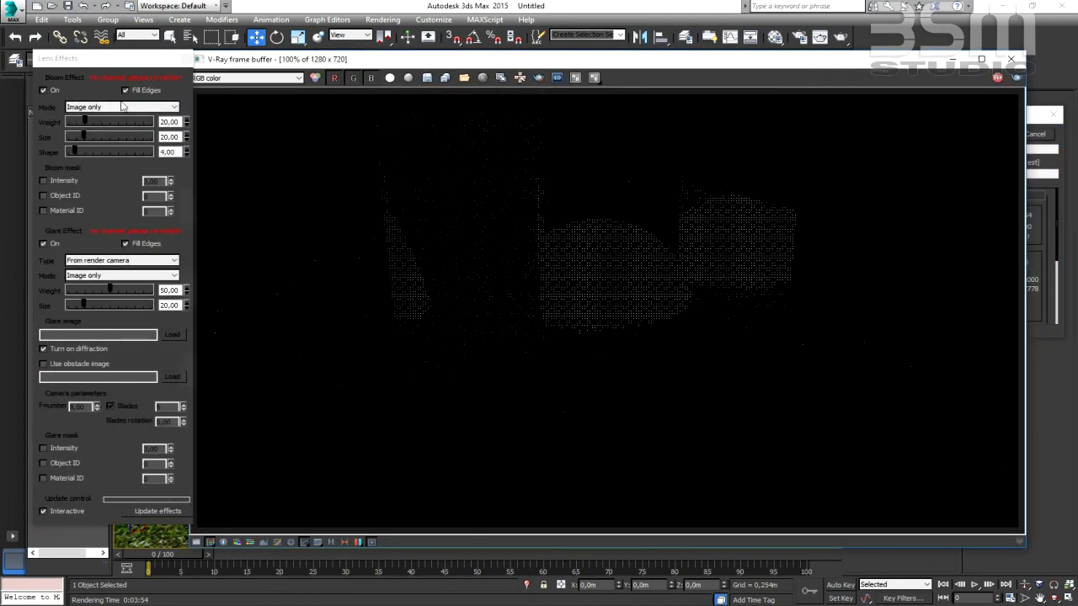
left_click_drag(111, 61, 109, 62)
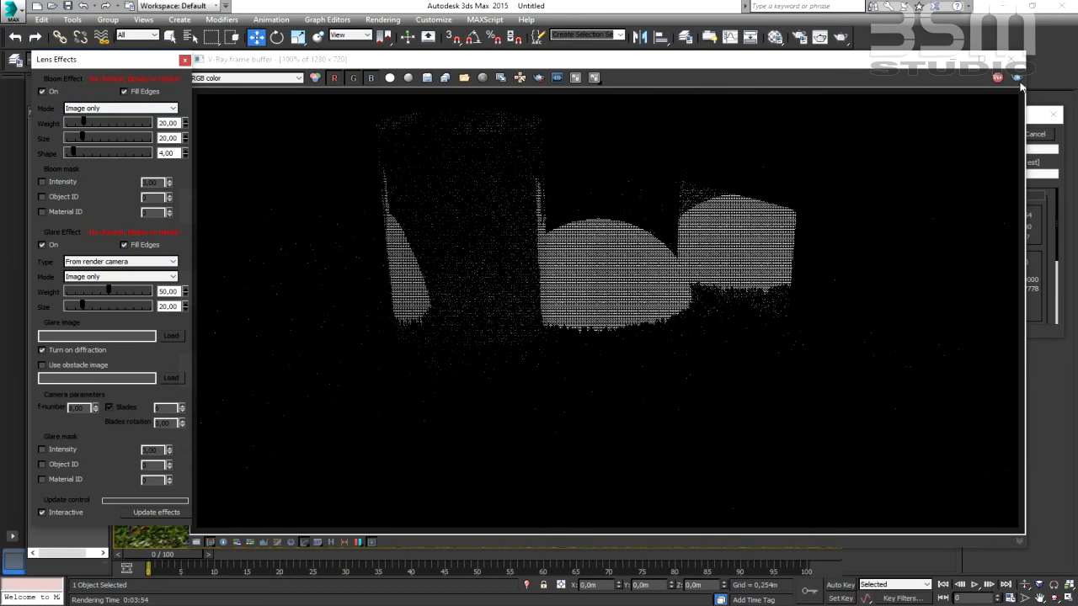
left_click(1034, 119)
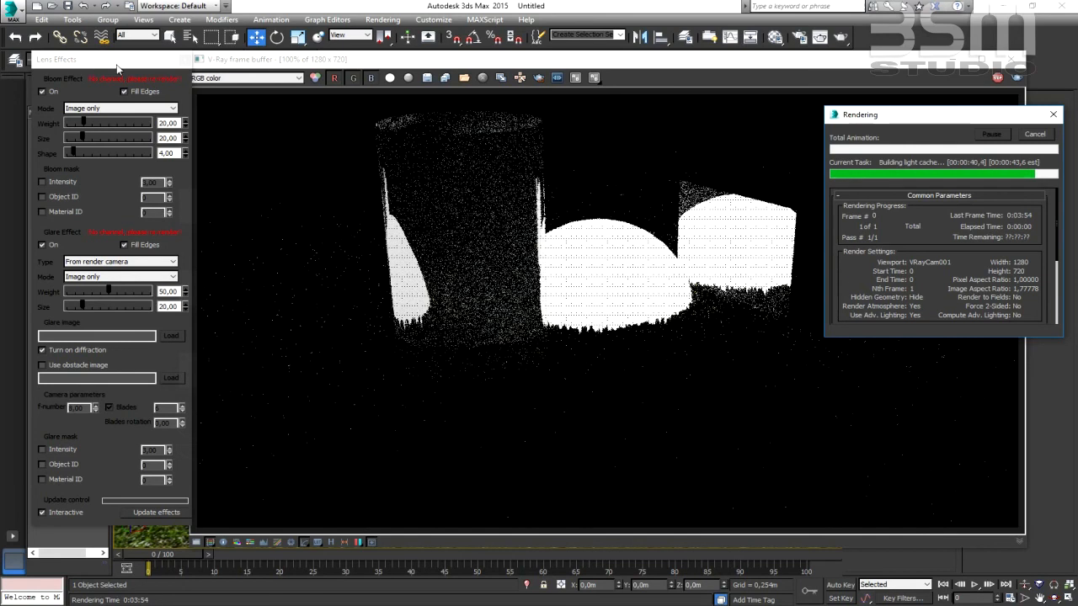
left_click(121, 67)
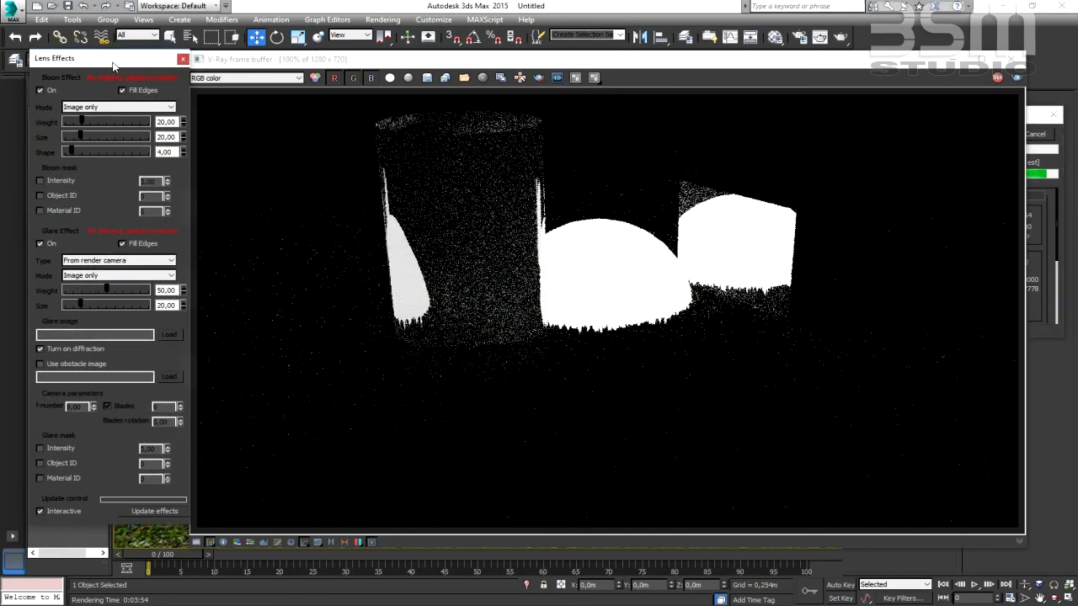
left_click(1038, 118)
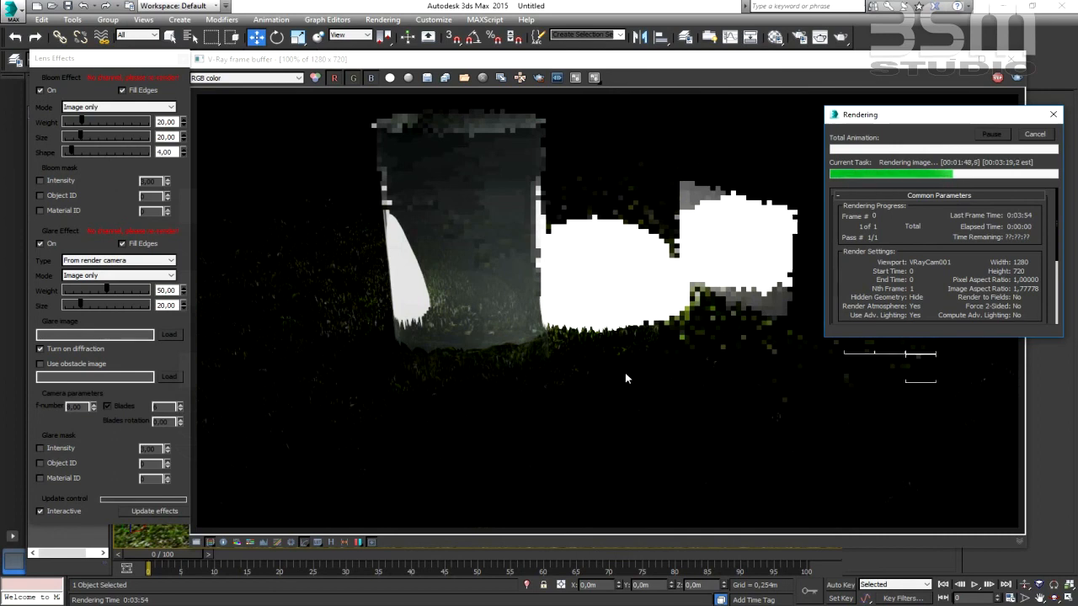
mouse_move(627, 58)
left_mouse_down()
mouse_move(614, 82)
mouse_move(617, 72)
left_mouse_up()
left_click(1019, 125)
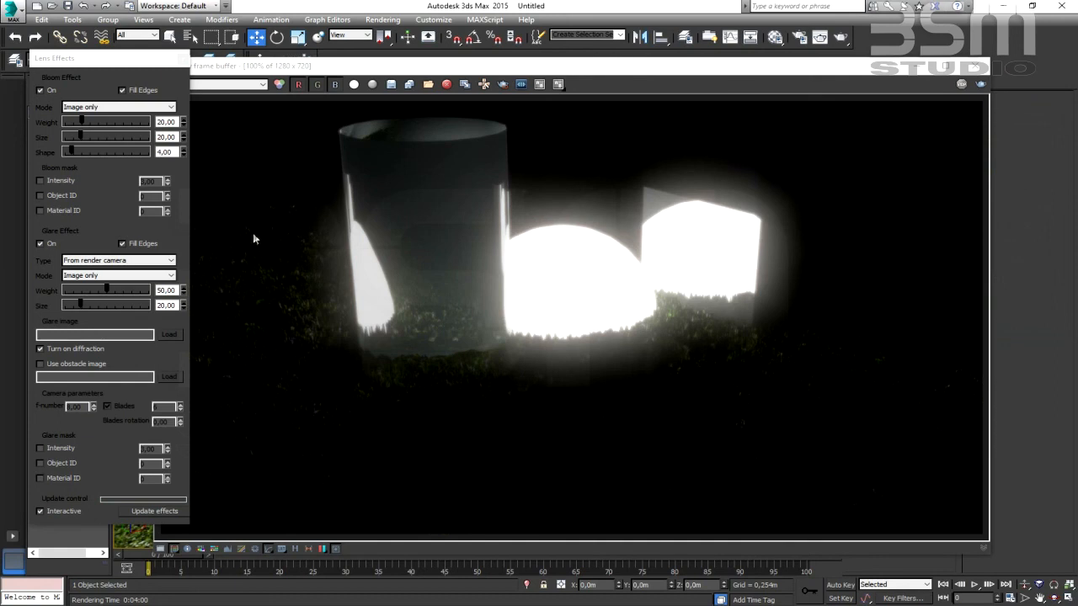
- Reduce the Bloom effect to a weight of about 13,08, a shape of about 1,30 and a size of about 7,09
left_click(79, 122)
left_click_drag(79, 122, 75, 123)
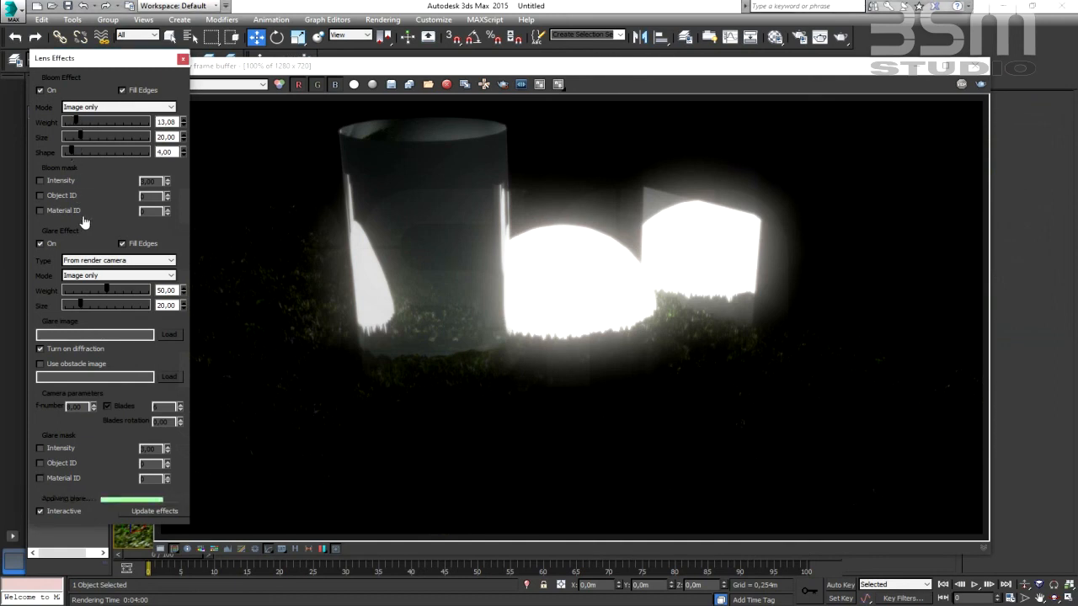
left_click_drag(73, 155, 67, 154)
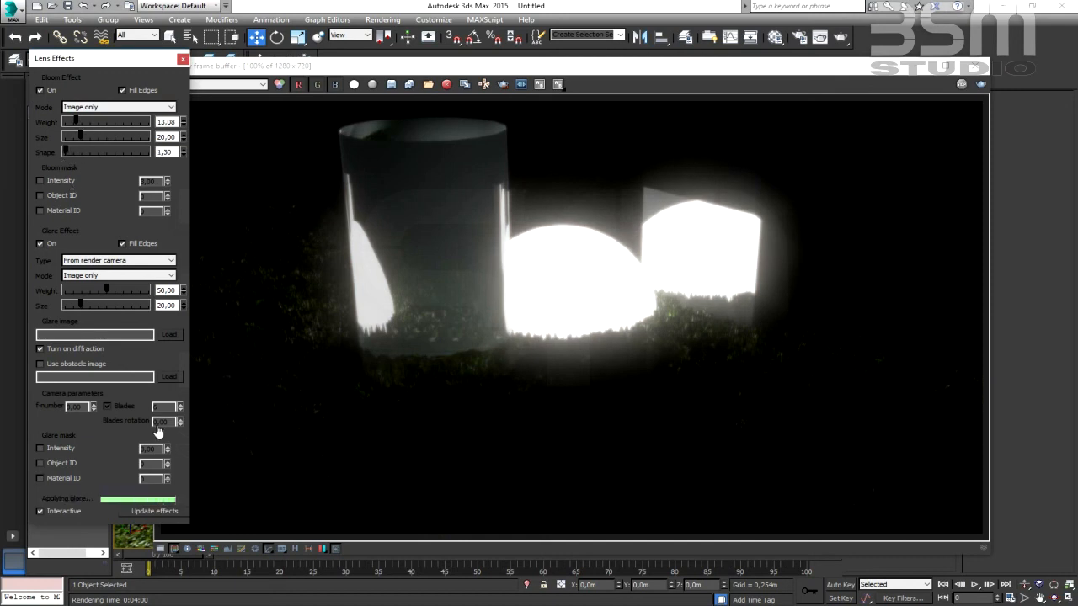
left_click_drag(83, 140, 70, 140)
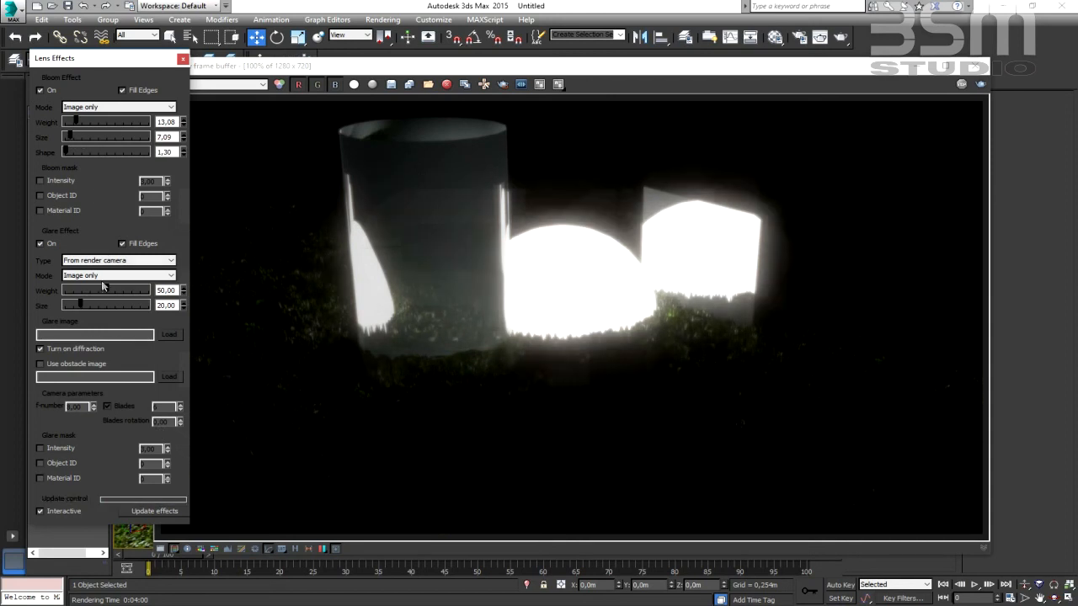
- Reduce the Glare effect's weight to about 19,23 and its size to about 7,09, and move the frame buffer clear of Lens Effects
left_click_drag(106, 289, 81, 290)
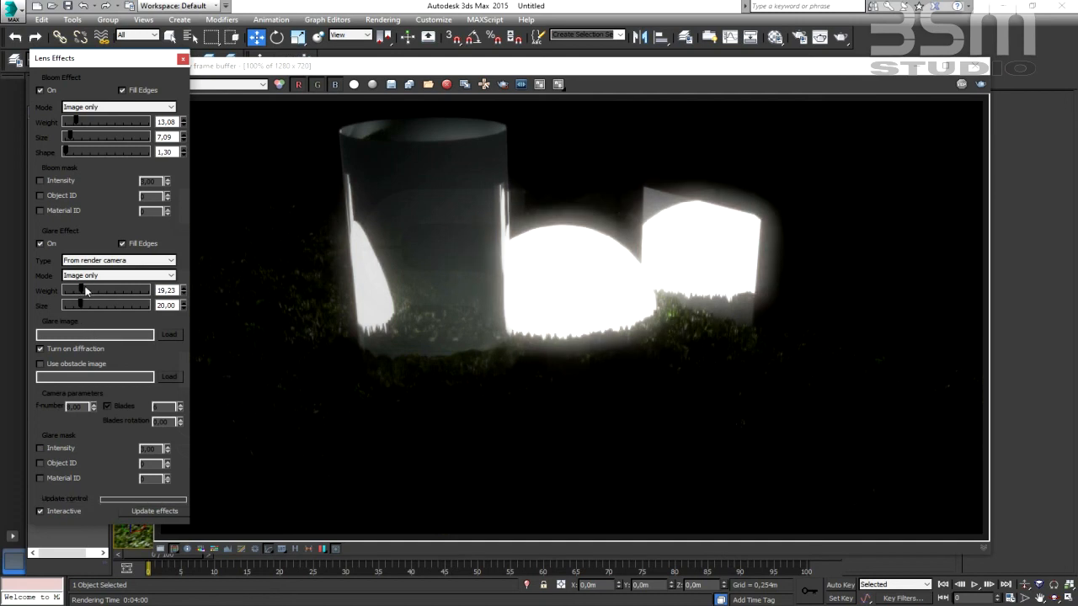
left_click_drag(81, 306, 70, 308)
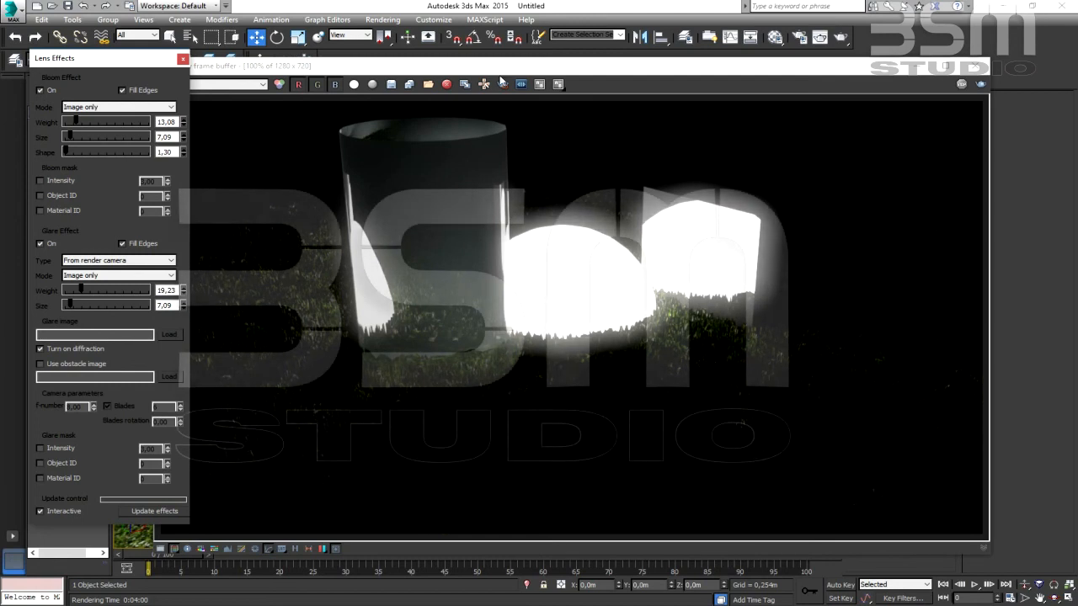
left_click_drag(506, 73, 545, 59)
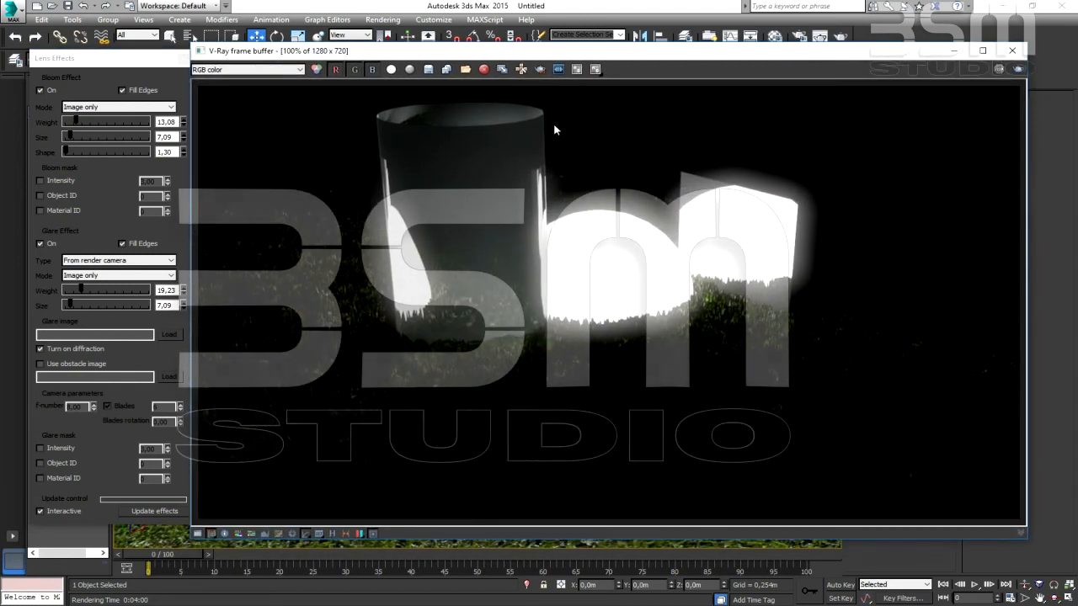